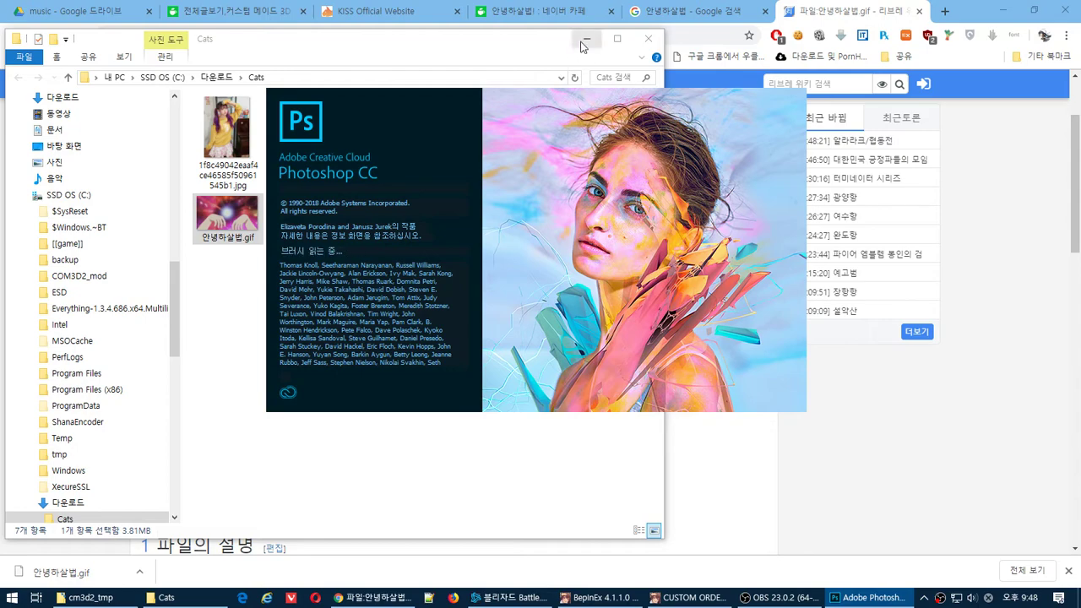
Step: Clear the Cats folder window out of the way and switch to Photoshop
click(586, 39)
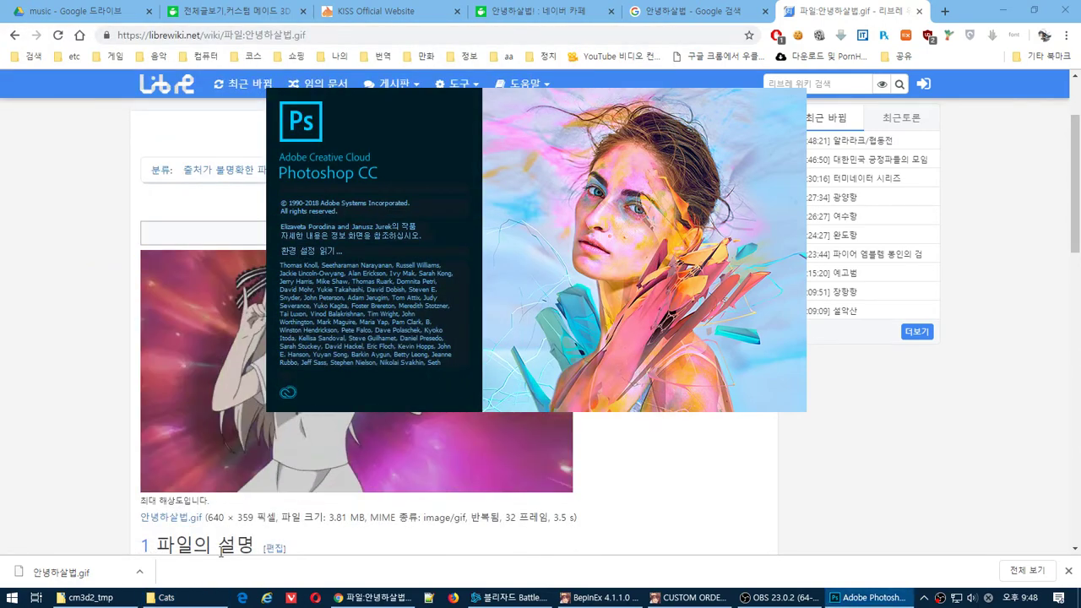
mouse_move(165, 597)
click(235, 516)
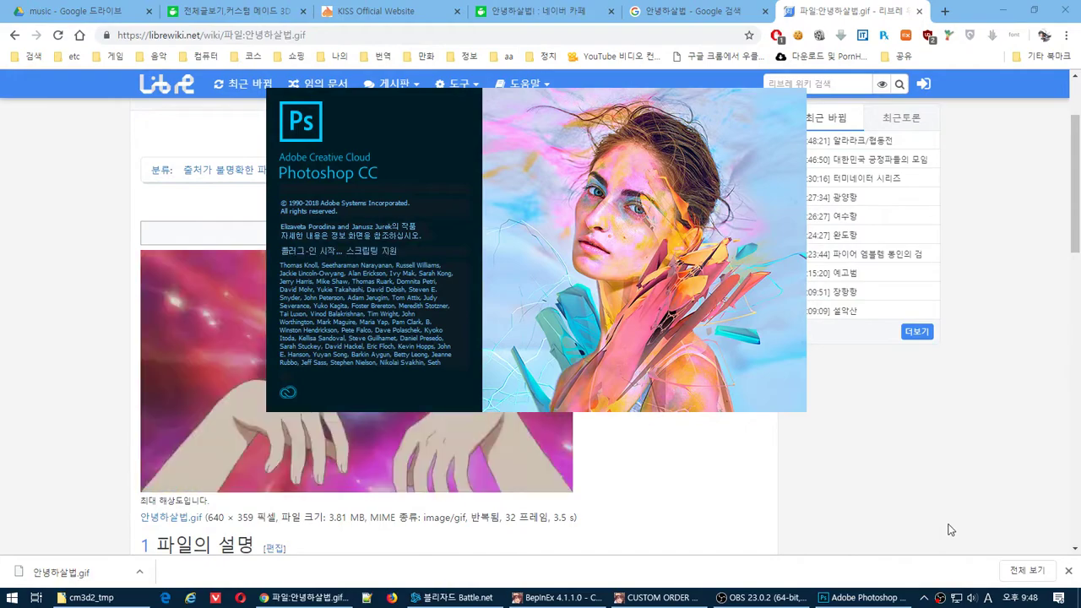
click(858, 597)
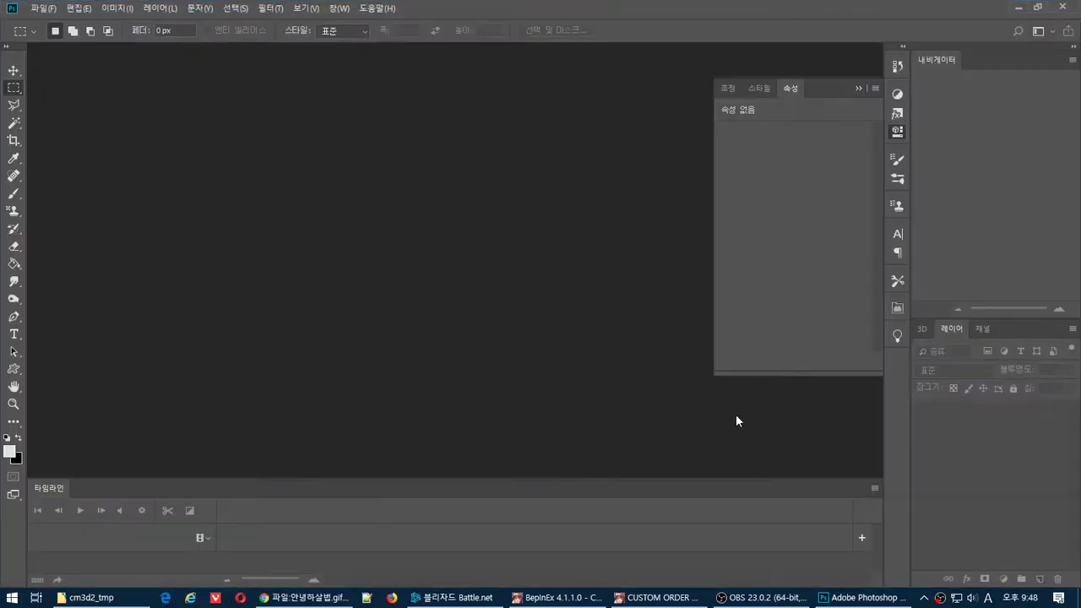
Step: Switch to Chrome and close the GIF's wiki page and the Google search tab
click(315, 595)
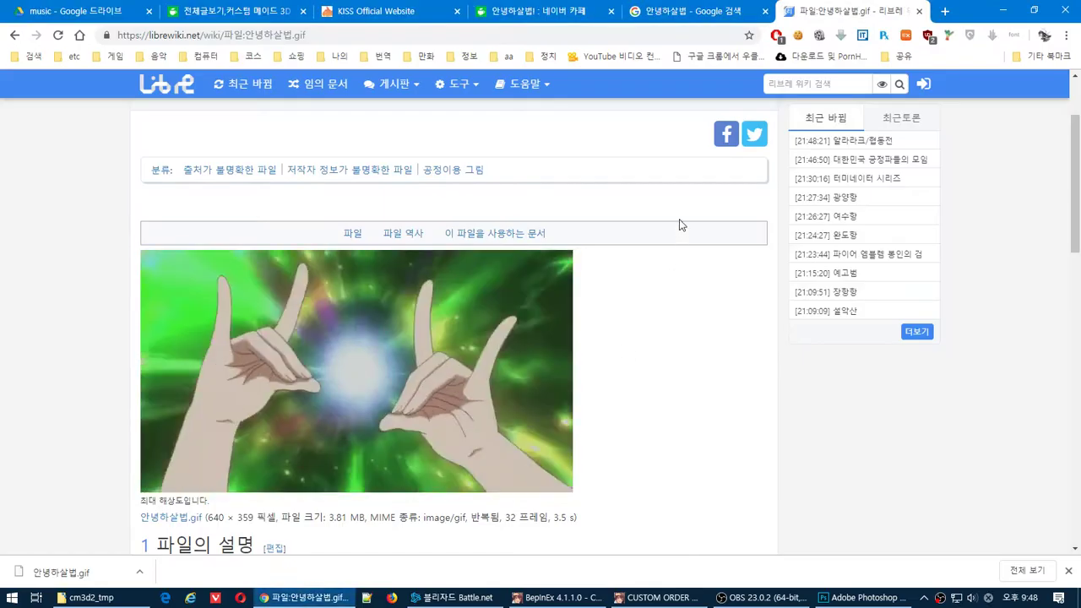
key(ctrl+w)
key(ctrl+w)
key(ctrl+w)
key(alt+Tab)
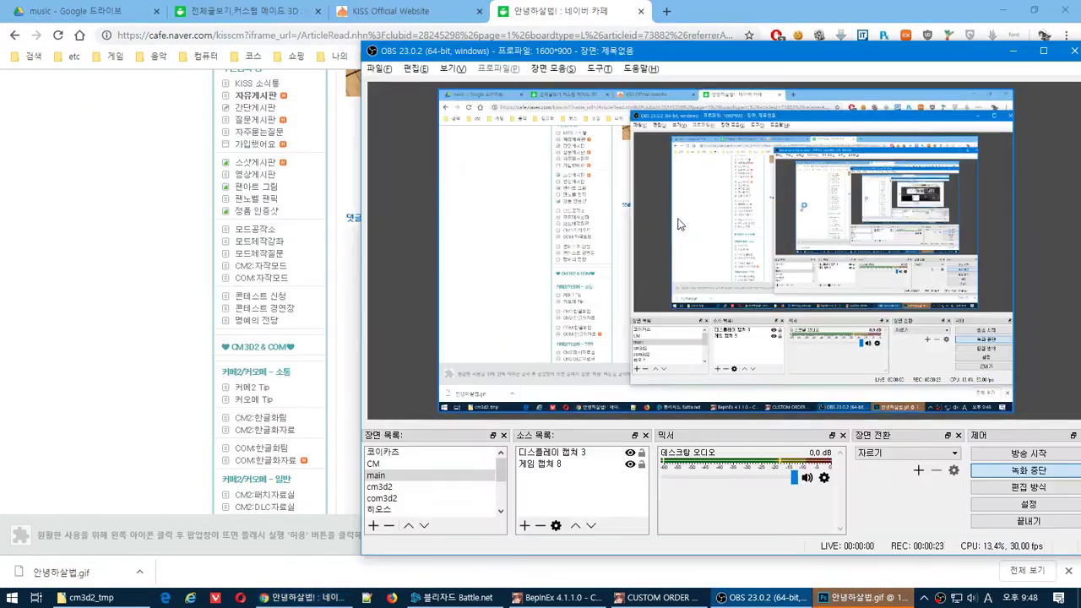
Step: In Photoshop, convert the frame animation of 안녕하살법.gif to a video timeline and move the playhead to 0:00:00:25
click(899, 593)
click(898, 596)
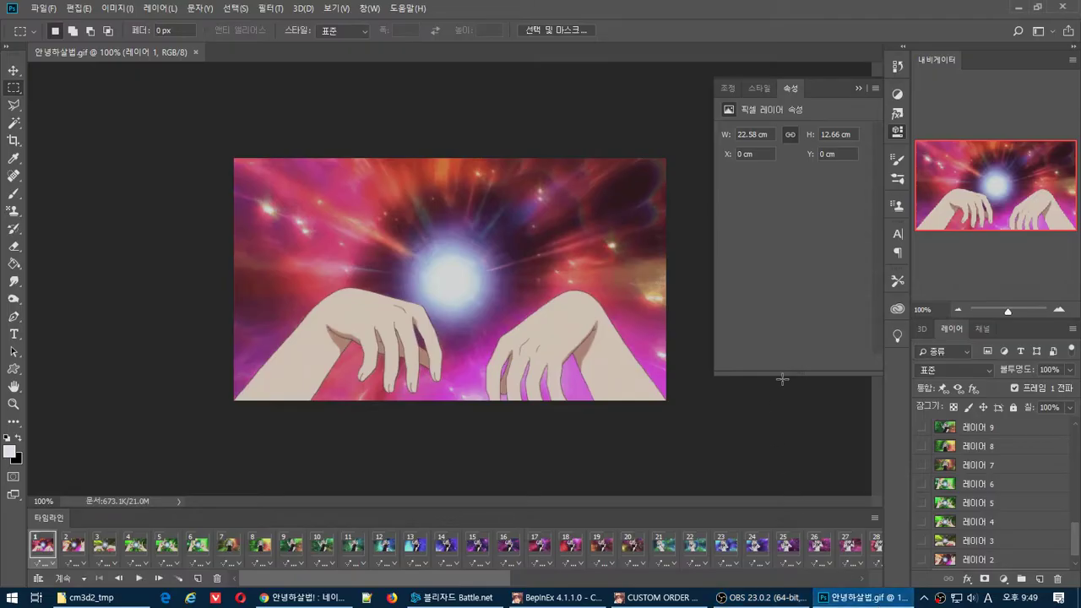
click(75, 550)
click(106, 551)
click(141, 552)
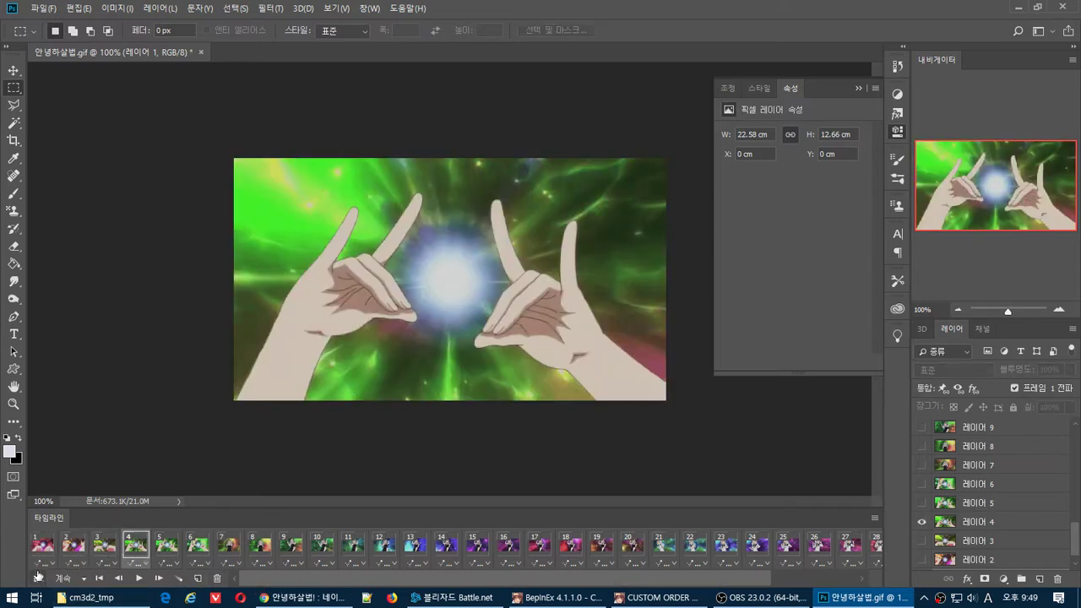
click(37, 578)
drag(285, 503, 388, 490)
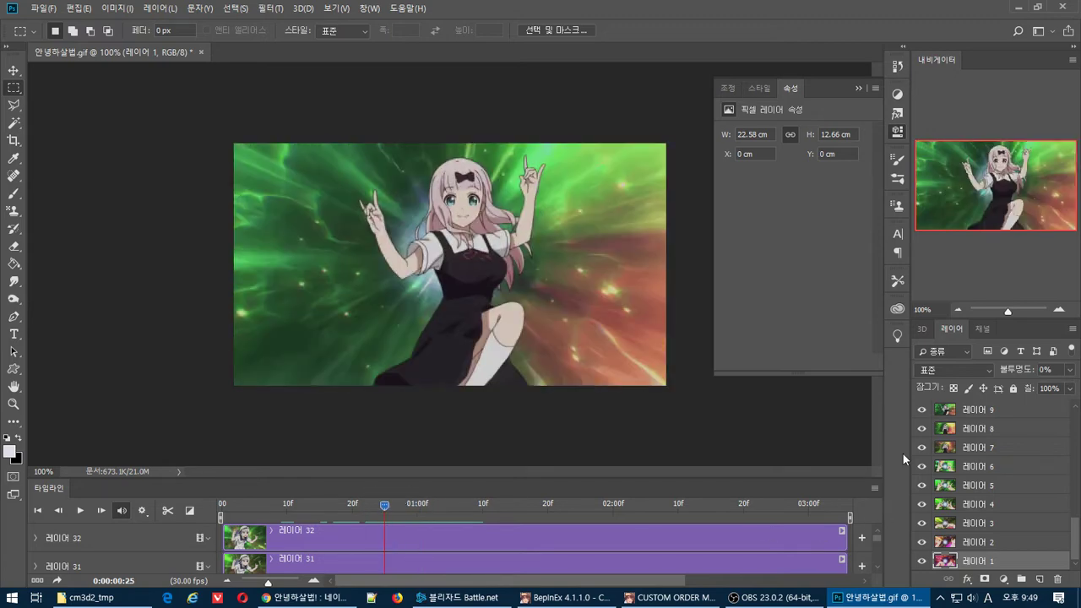
Step: Snap Photoshop to the left half of the screen and collapse its panels to icons to expose the whole reference frame
key(super+Left)
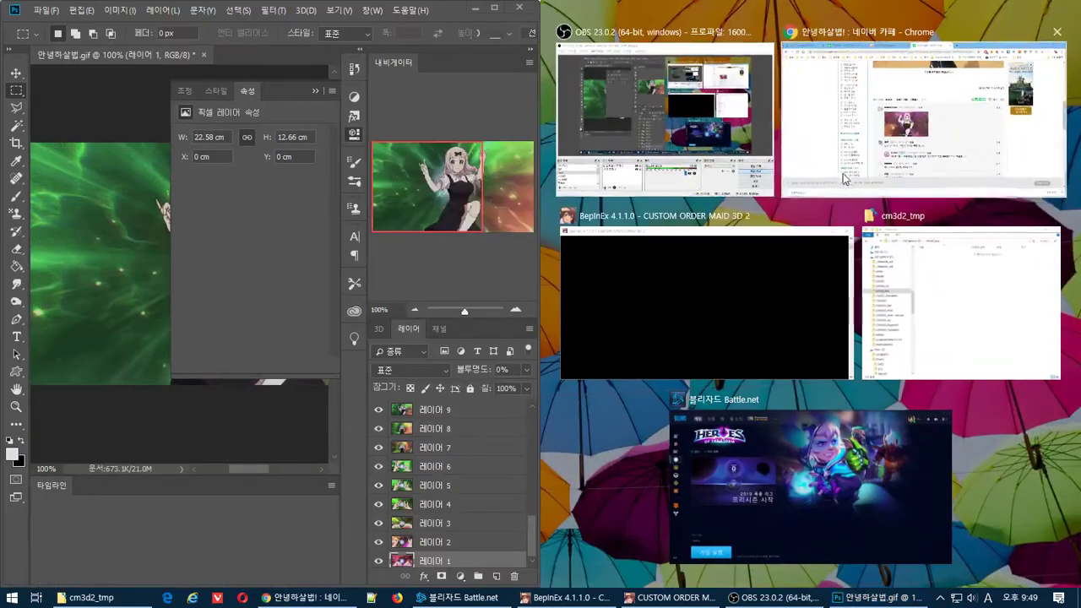
click(186, 415)
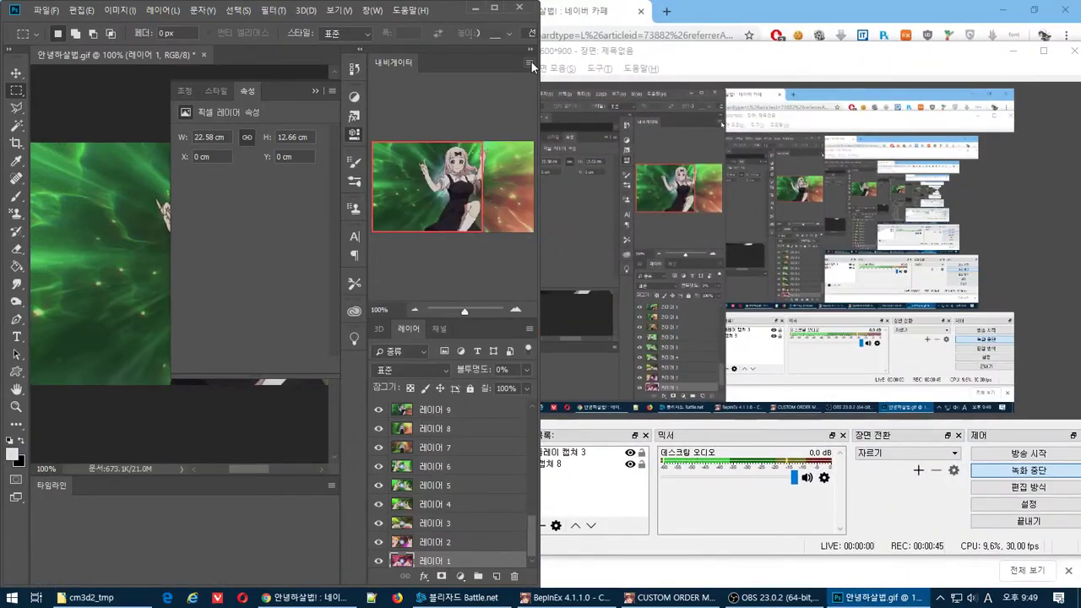
click(532, 52)
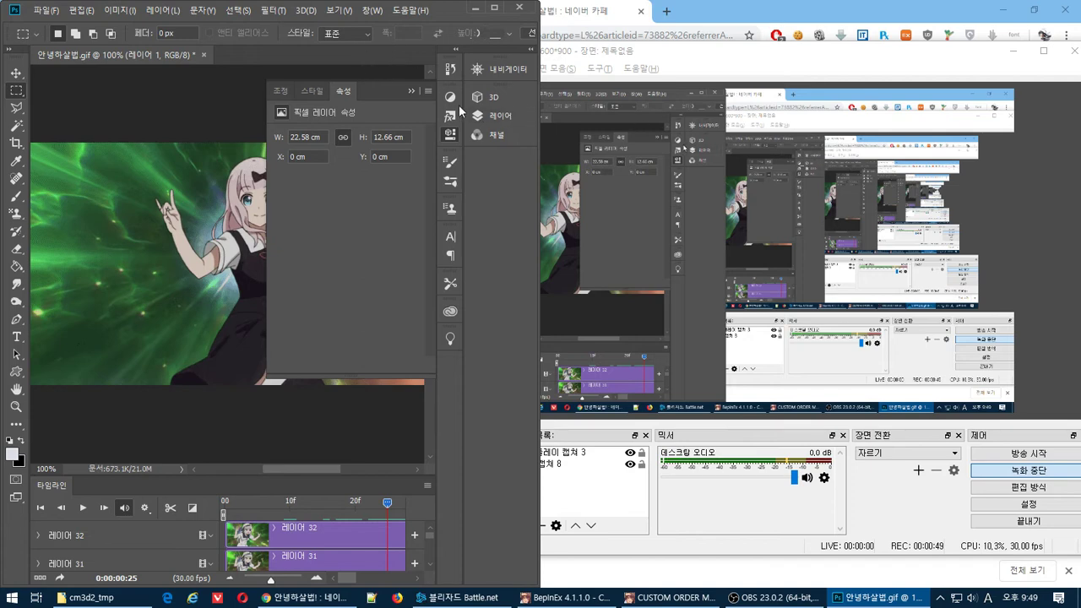
click(450, 138)
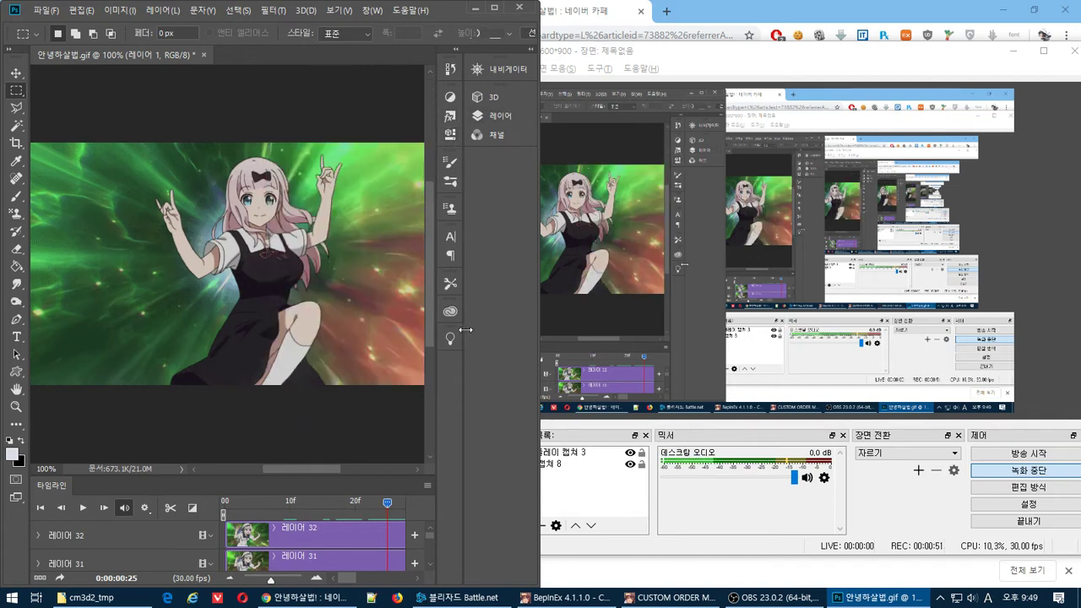
drag(465, 330, 514, 329)
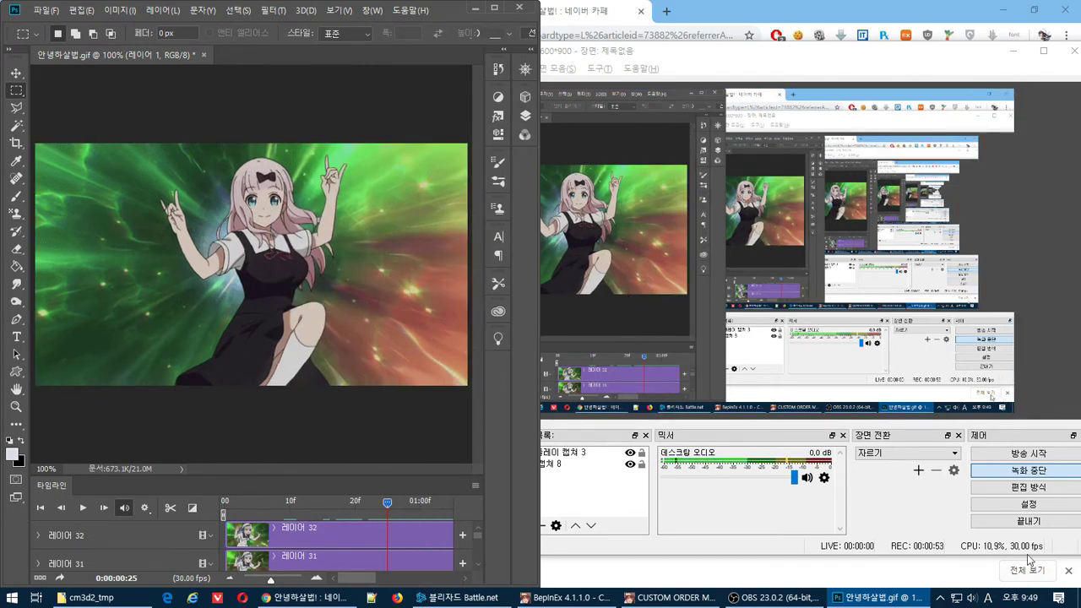
Step: Minimize the OBS and Chrome windows and snap Custom Order Maid 3D 2 beside Photoshop on the other half of the screen
click(1014, 52)
click(1003, 10)
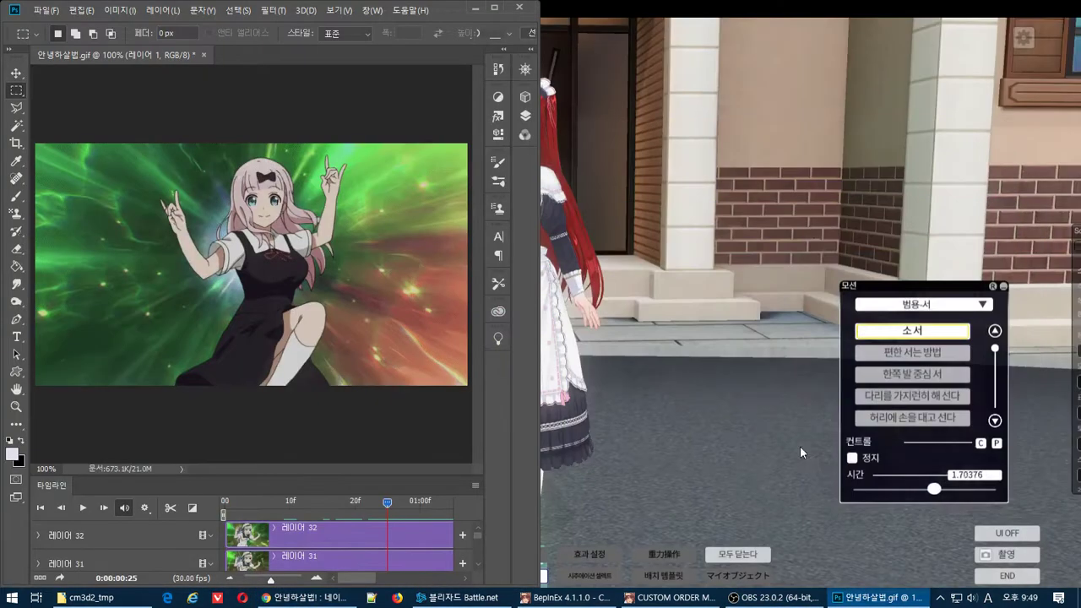
click(708, 243)
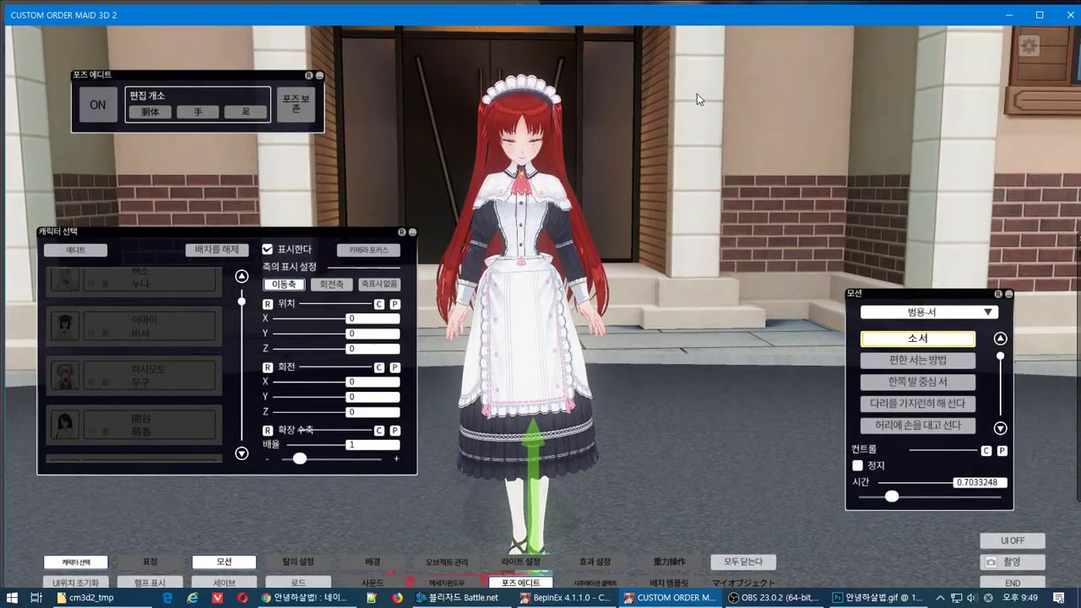
key(super)
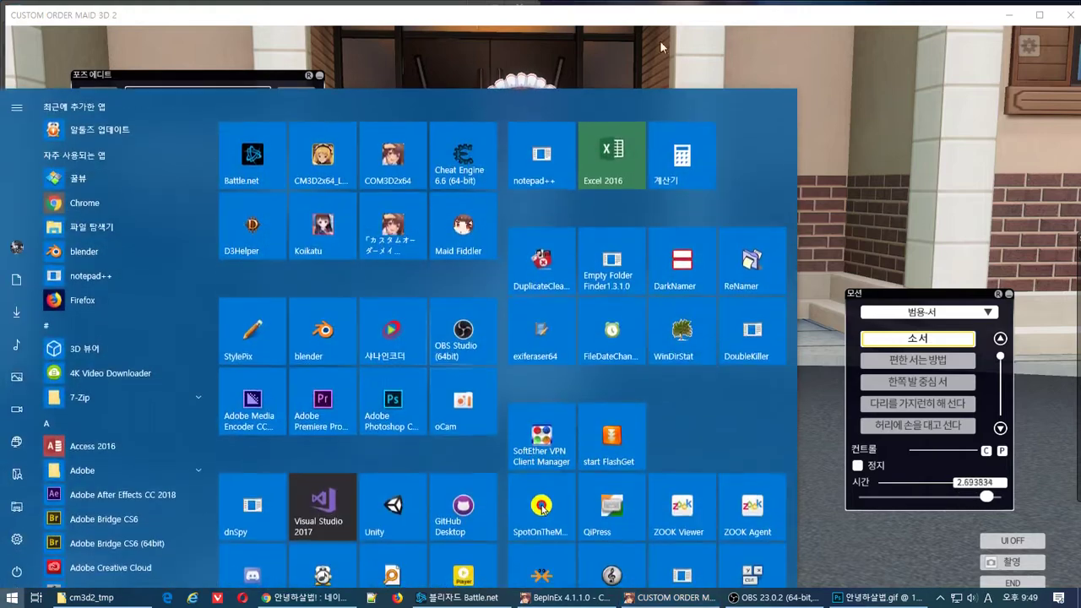
click(593, 21)
key(super+Right)
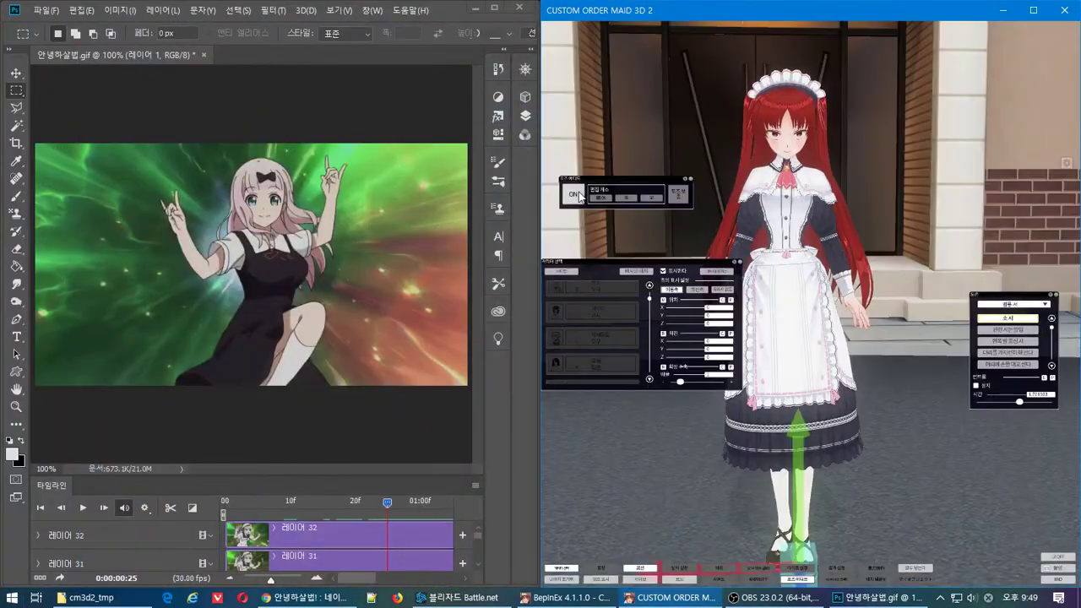
Step: Turn on body pose editing with the joint rotation handles shown, and close the character selection and motion windows
click(573, 194)
click(738, 263)
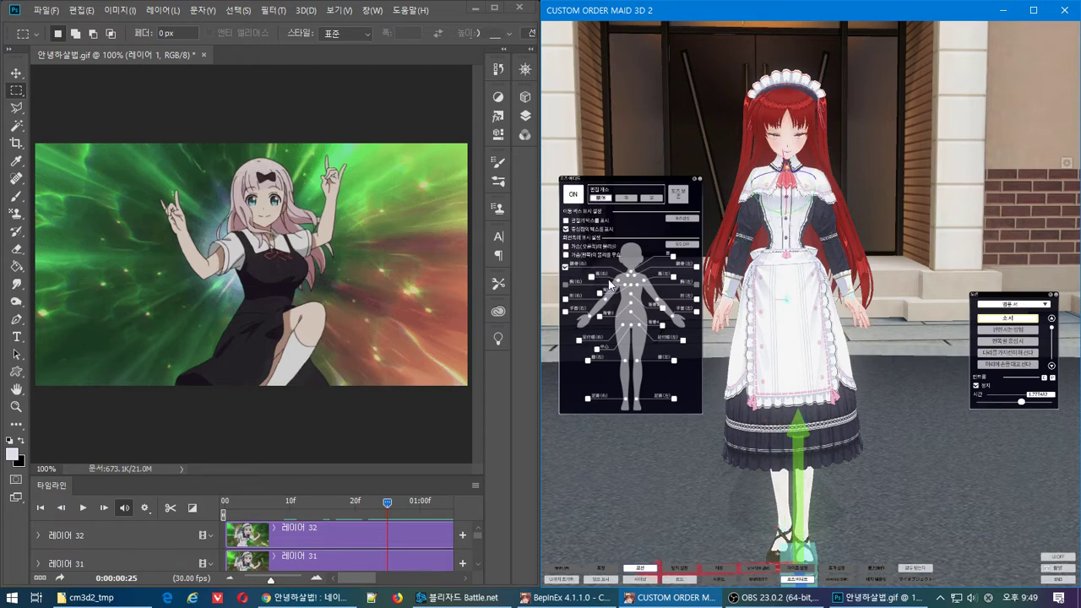
click(577, 265)
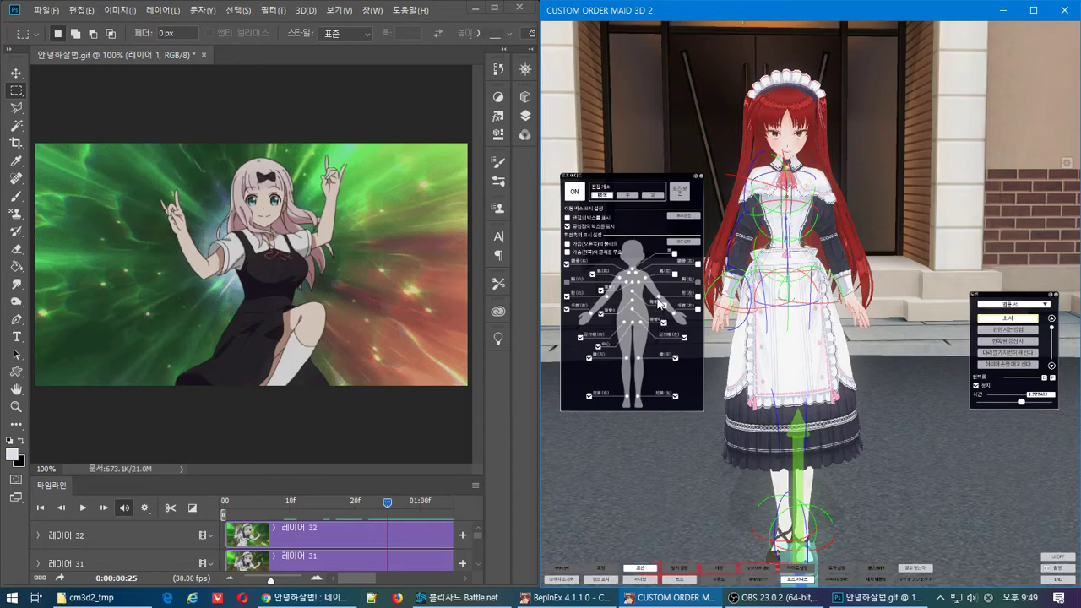
drag(657, 302, 693, 313)
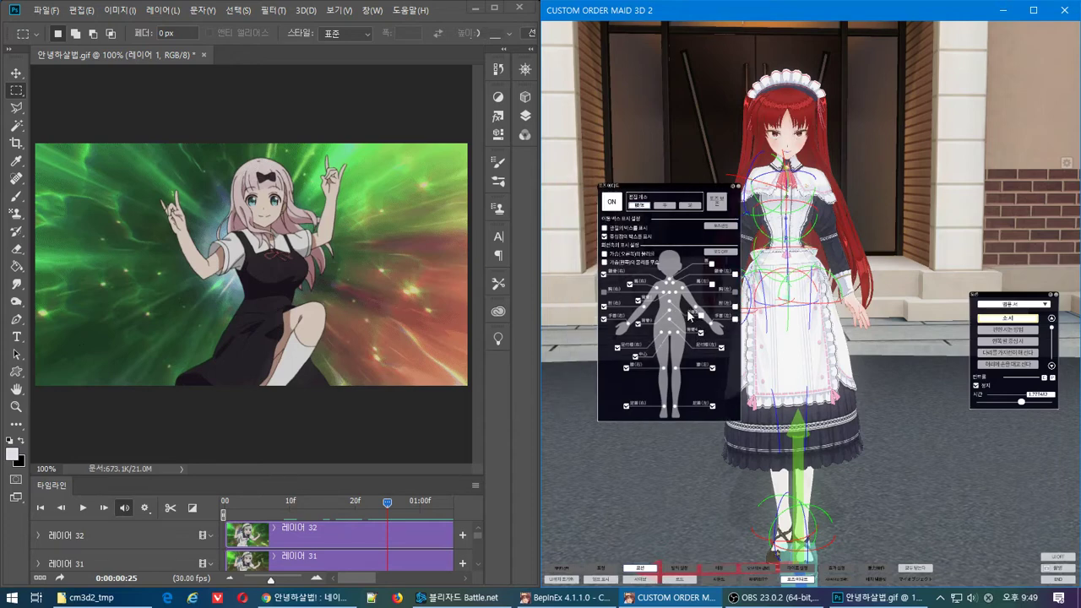
drag(681, 236, 625, 249)
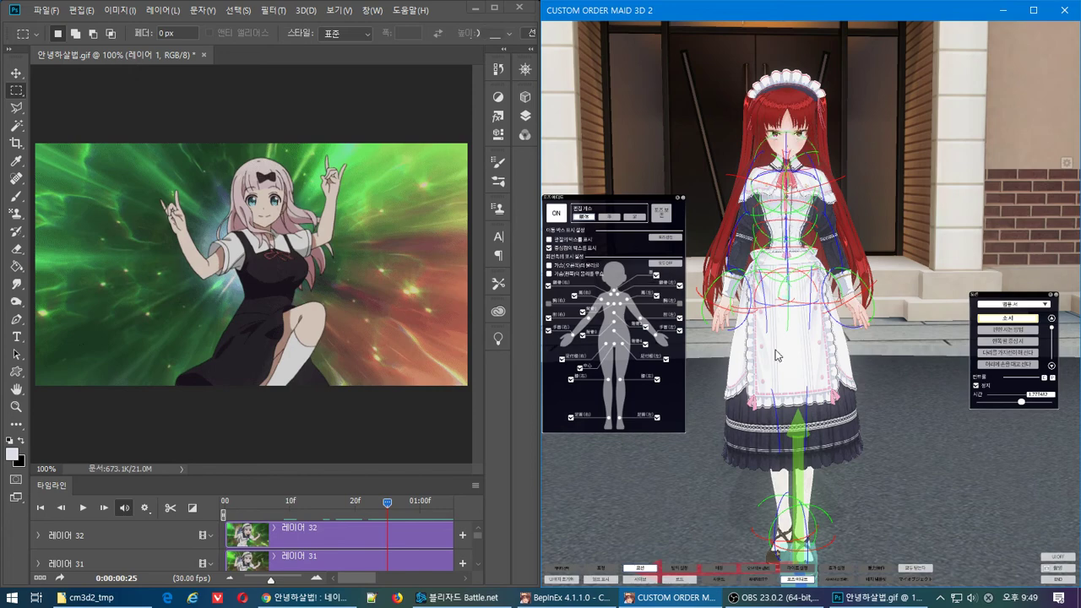
right_drag(777, 355, 805, 363)
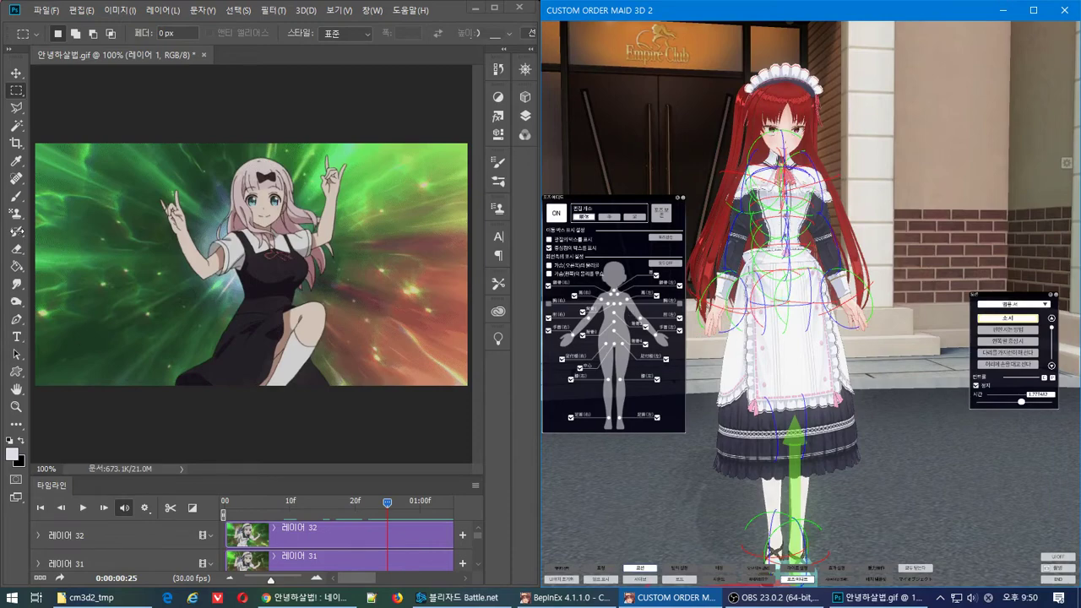
drag(997, 294, 995, 297)
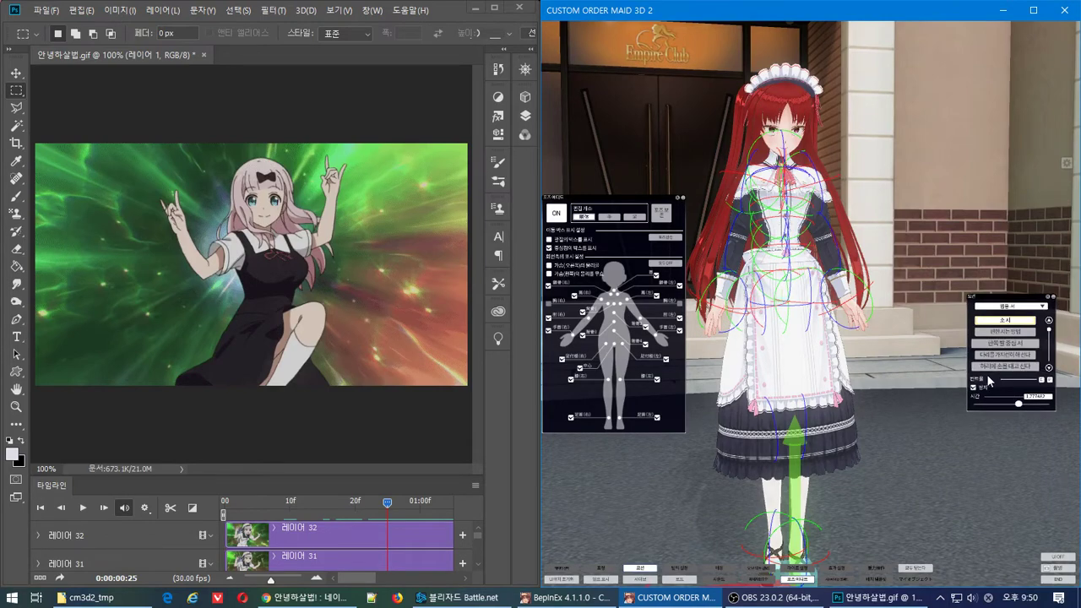
middle_drag(881, 373, 775, 292)
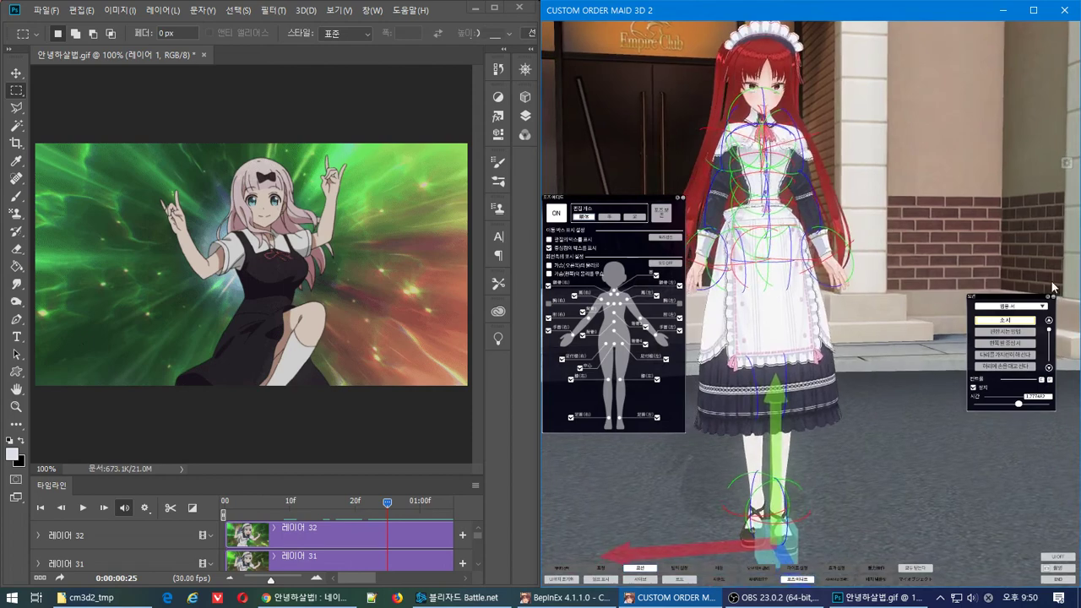
click(1053, 297)
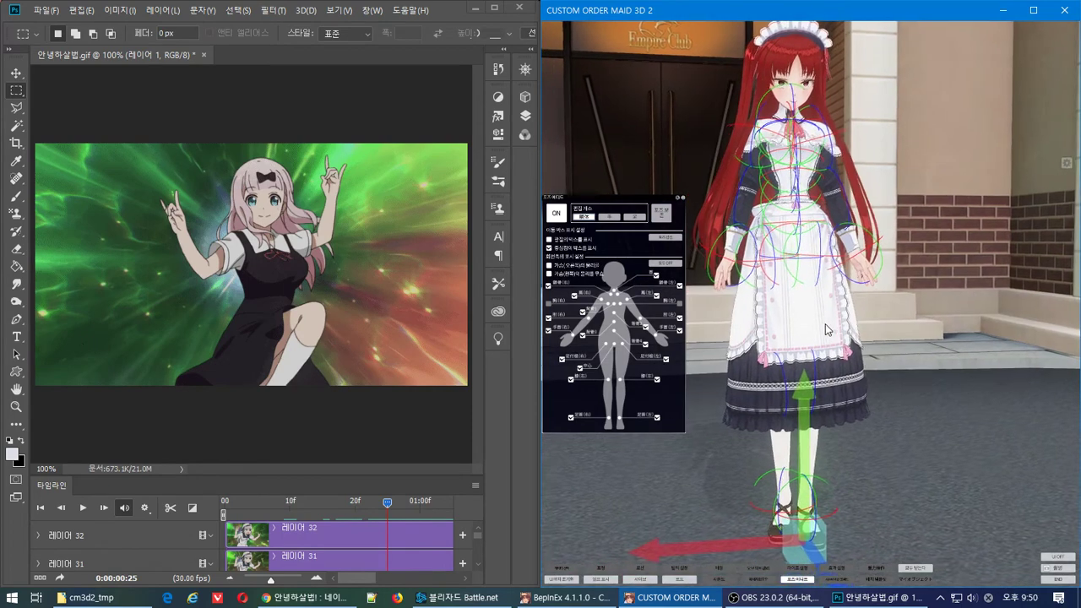
Step: Rotate the maid's left shoulder to raise the arm straight out sideways to about horizontal
scroll(836, 393, up, 5)
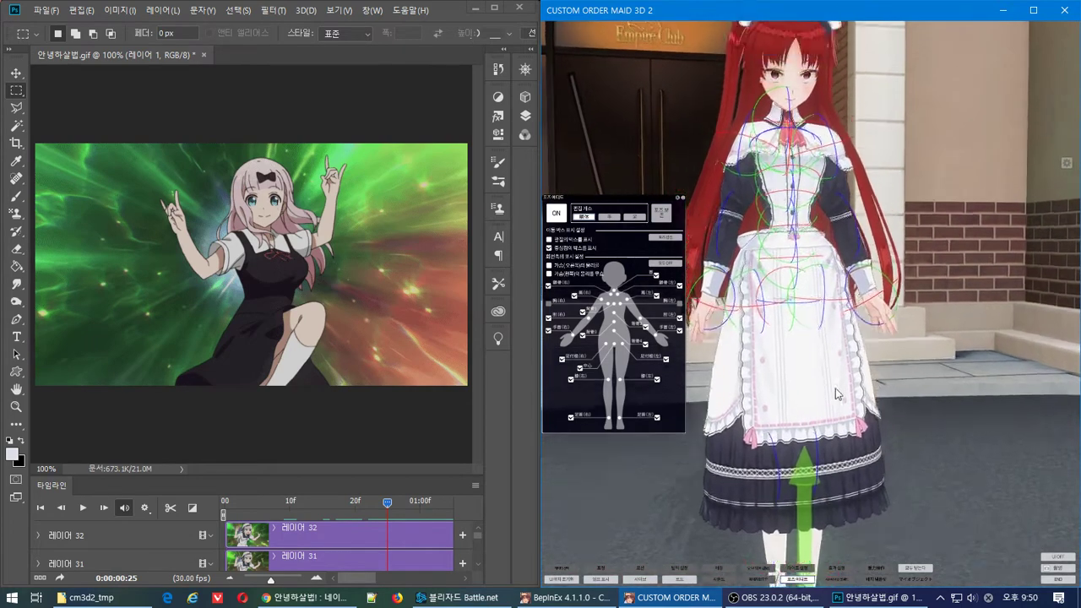
right_drag(837, 393, 860, 292)
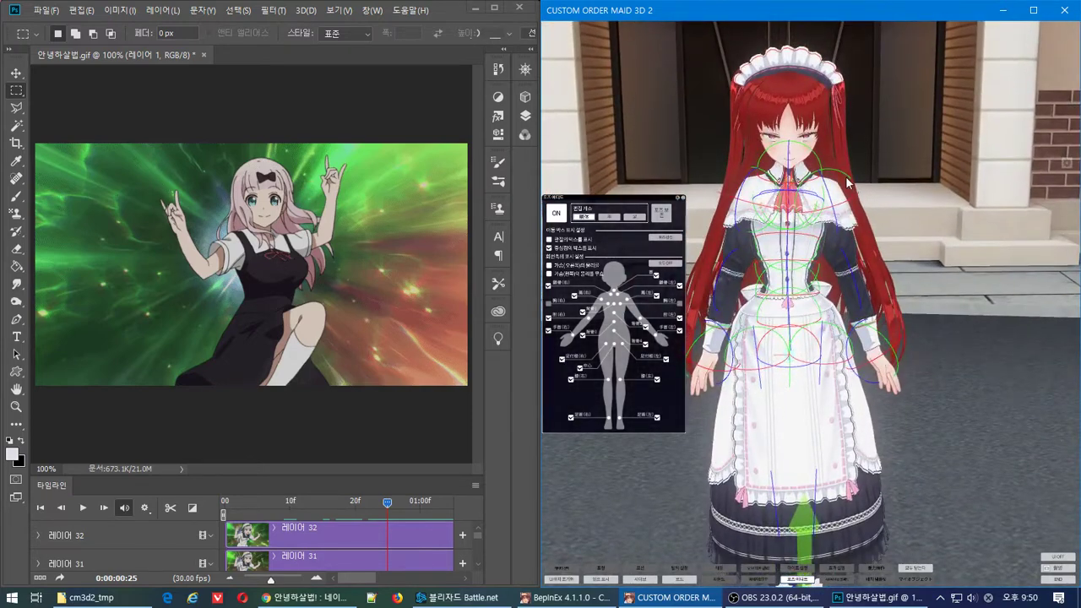
drag(848, 180, 782, 93)
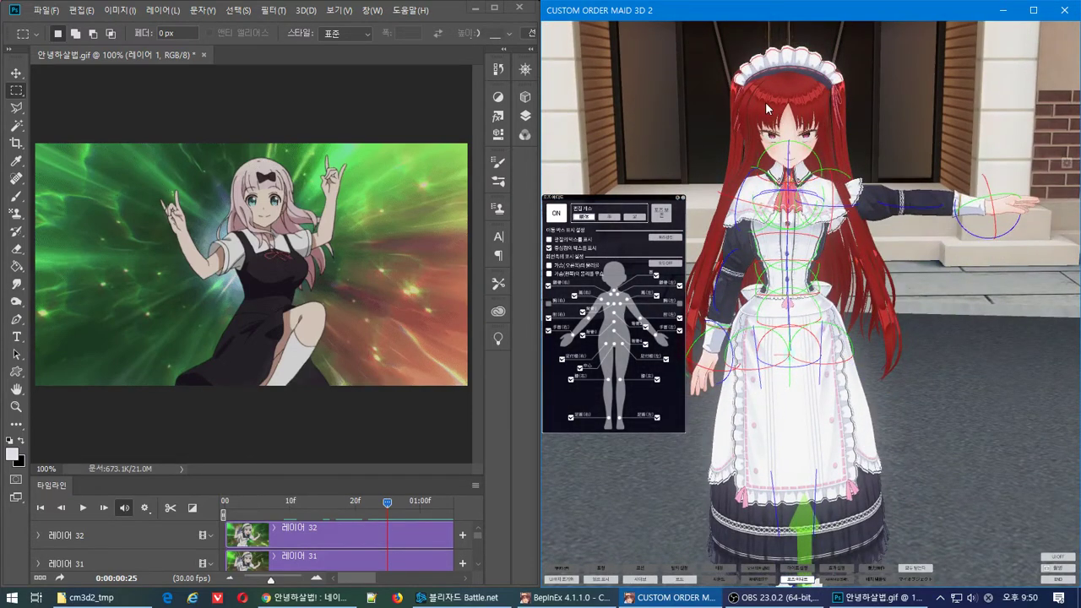
Step: Adjust the maid's raised left arm and bend its elbow so the forearm points upward beside the head
middle_drag(924, 143, 912, 208)
right_drag(913, 205, 1012, 199)
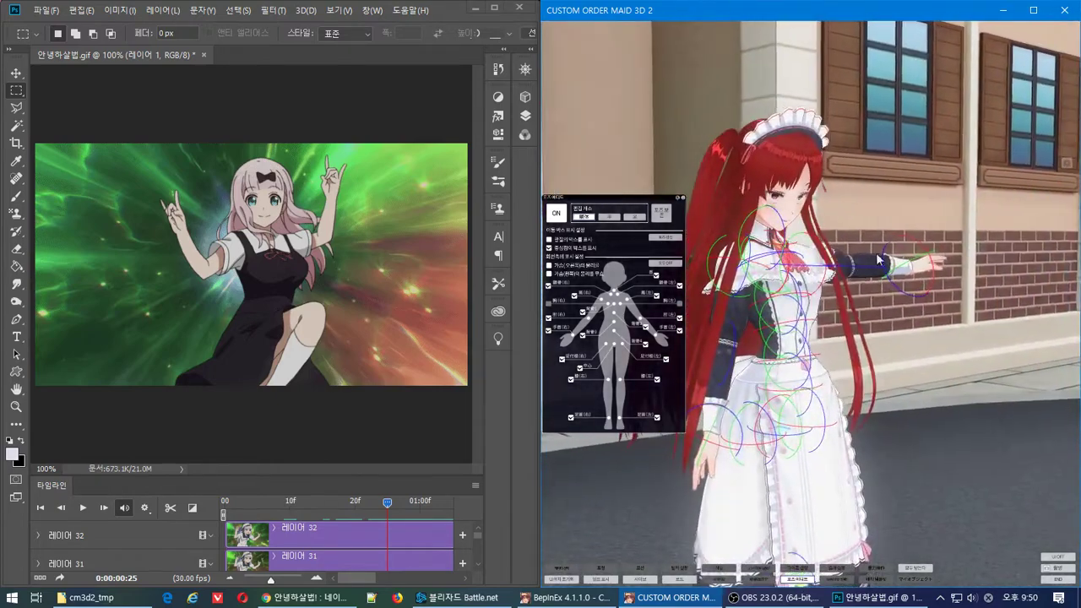
drag(824, 256, 793, 203)
right_drag(929, 221, 844, 236)
drag(891, 262, 855, 231)
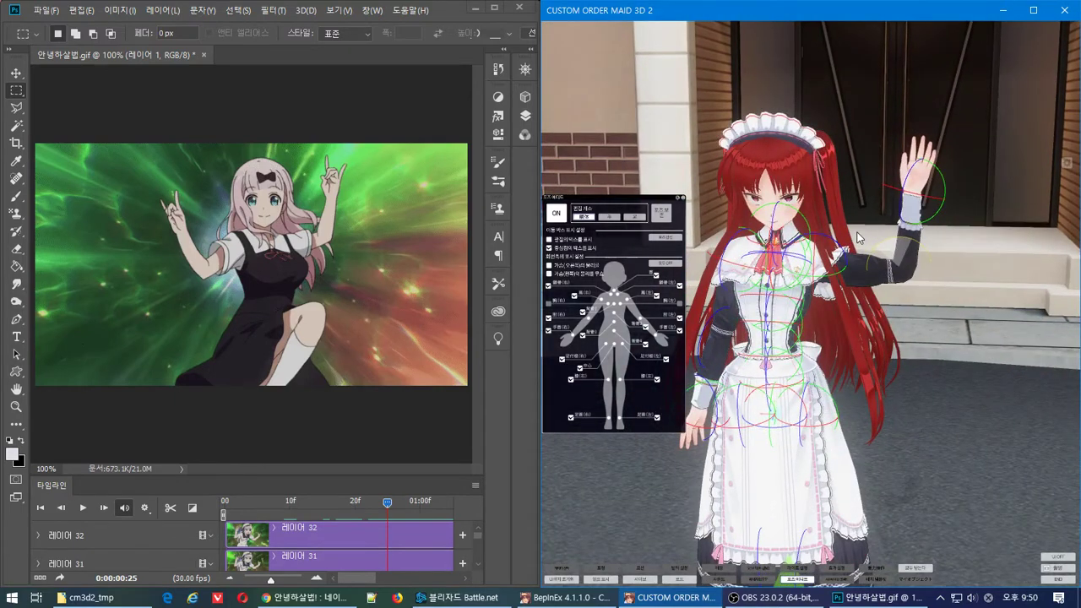
Step: Switch pose editing to the hands, show the left finger-joint handles and fold the ring finger at its base joint toward the palm
middle_drag(915, 223, 901, 384)
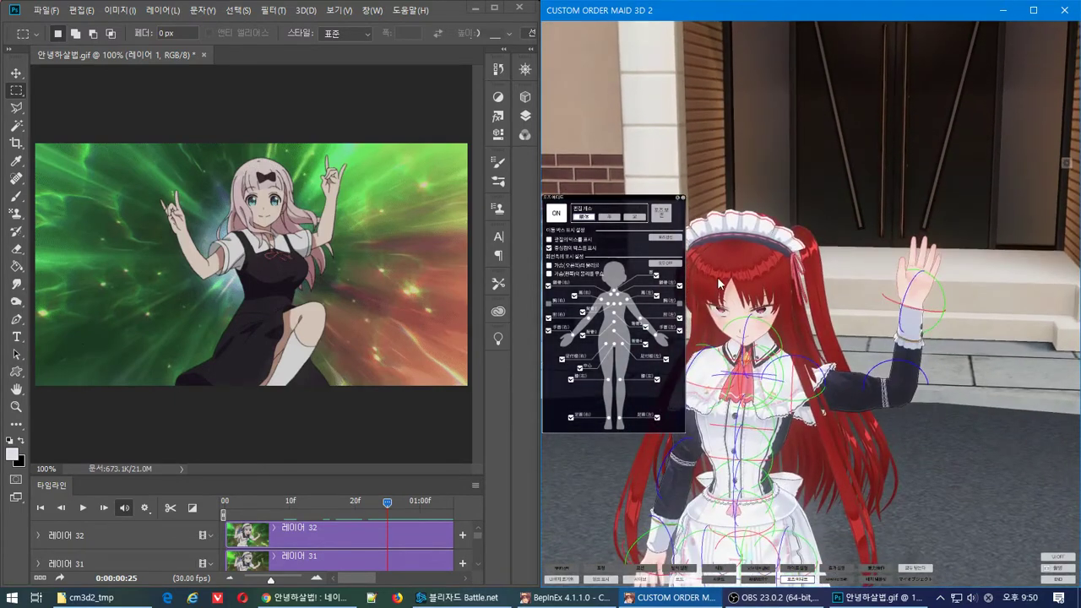
click(610, 216)
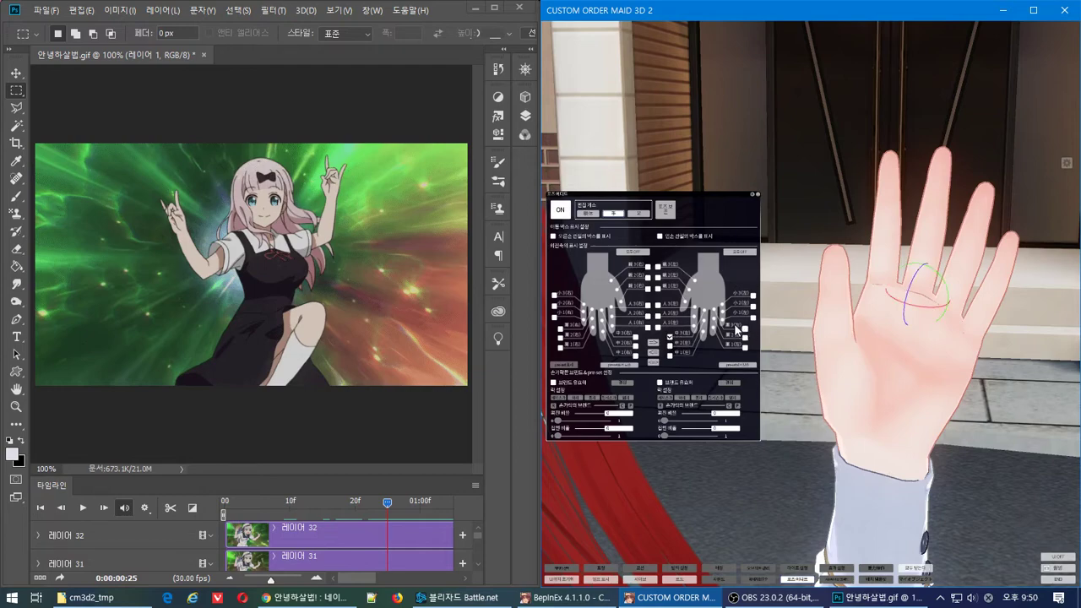
right_drag(933, 282, 899, 266)
scroll(992, 249, down, 5)
right_drag(991, 247, 859, 216)
drag(832, 217, 812, 239)
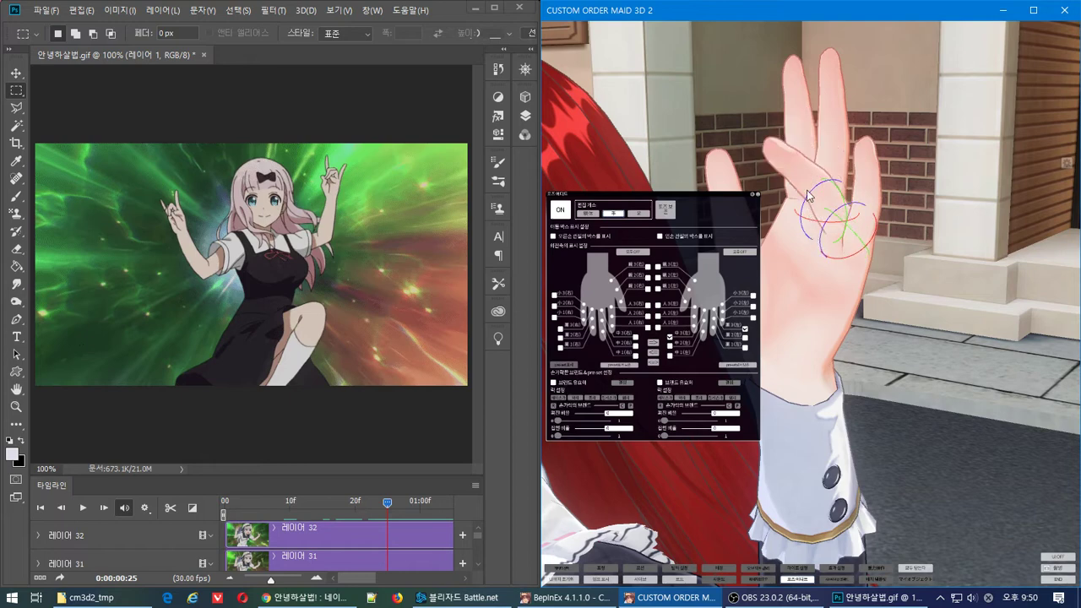
Step: Fold the left middle finger toward the palm and curl the middle and ring fingers at their upper joints
mouse_move(815, 192)
mouse_down()
mouse_move(799, 201)
mouse_move(857, 168)
mouse_move(800, 221)
mouse_move(804, 212)
mouse_up()
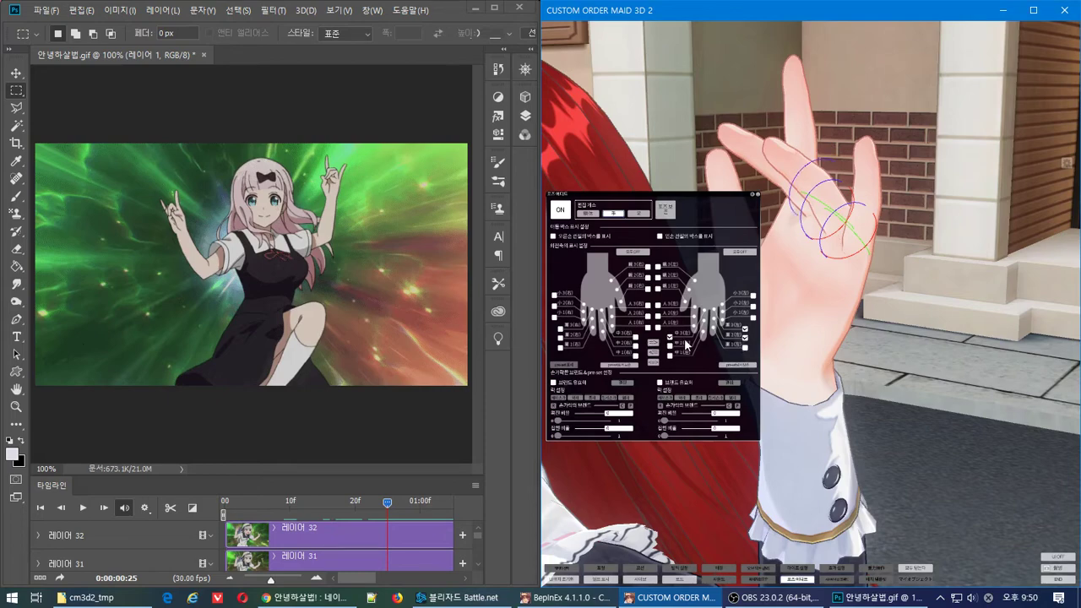
right_drag(790, 304, 853, 236)
drag(934, 156, 906, 167)
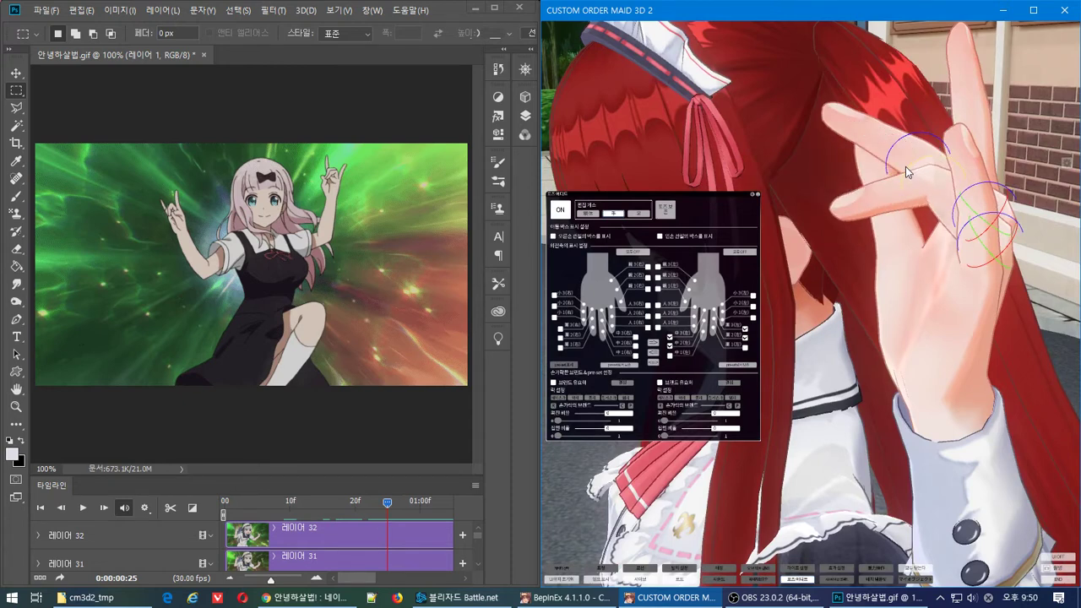
drag(906, 166, 886, 160)
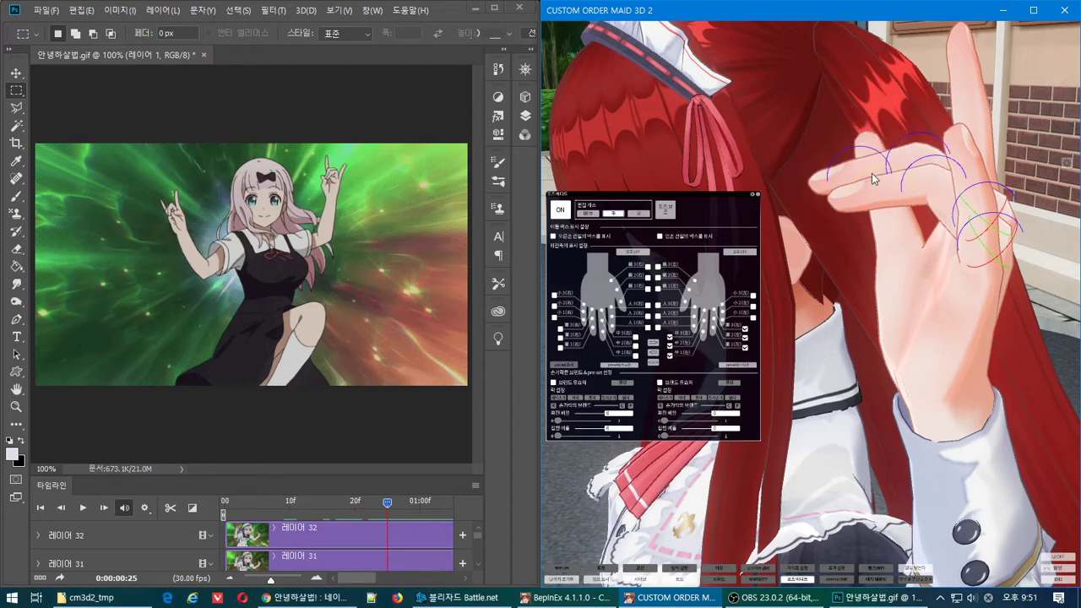
right_drag(855, 192, 812, 227)
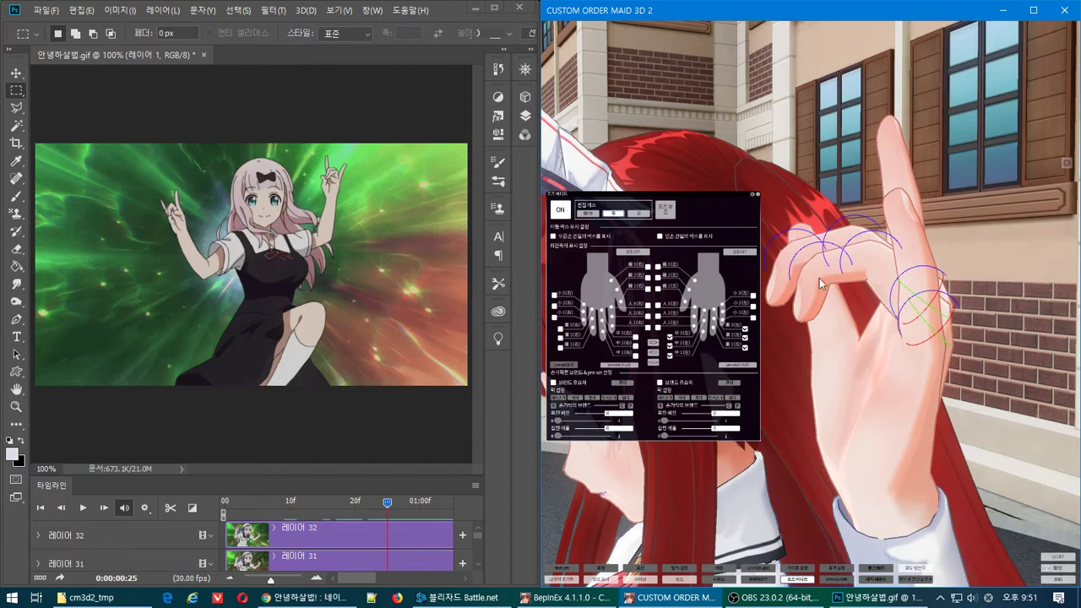
right_drag(820, 278, 733, 337)
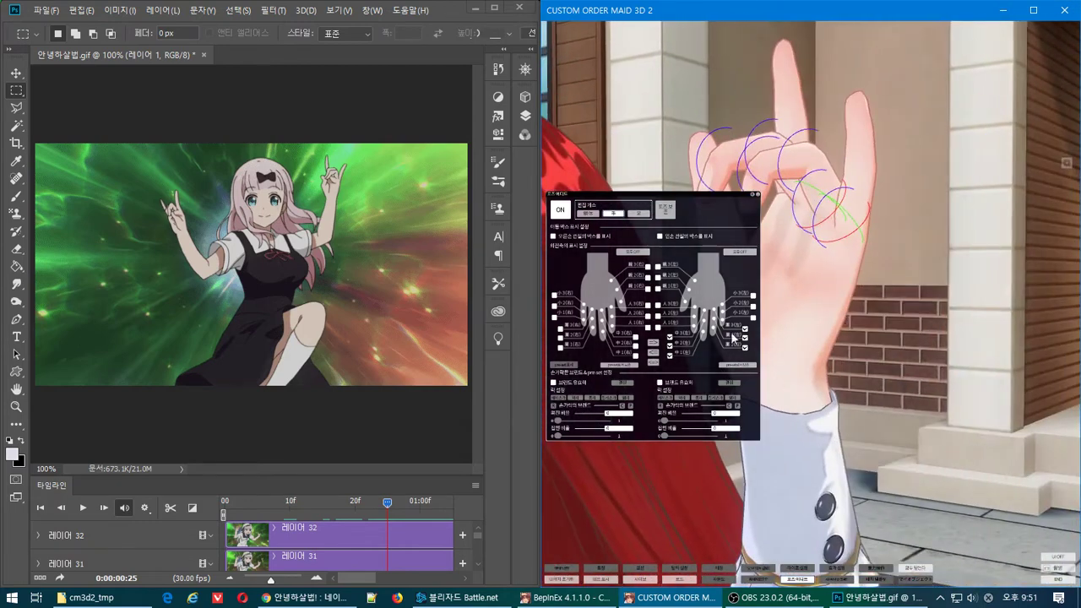
drag(826, 233, 818, 242)
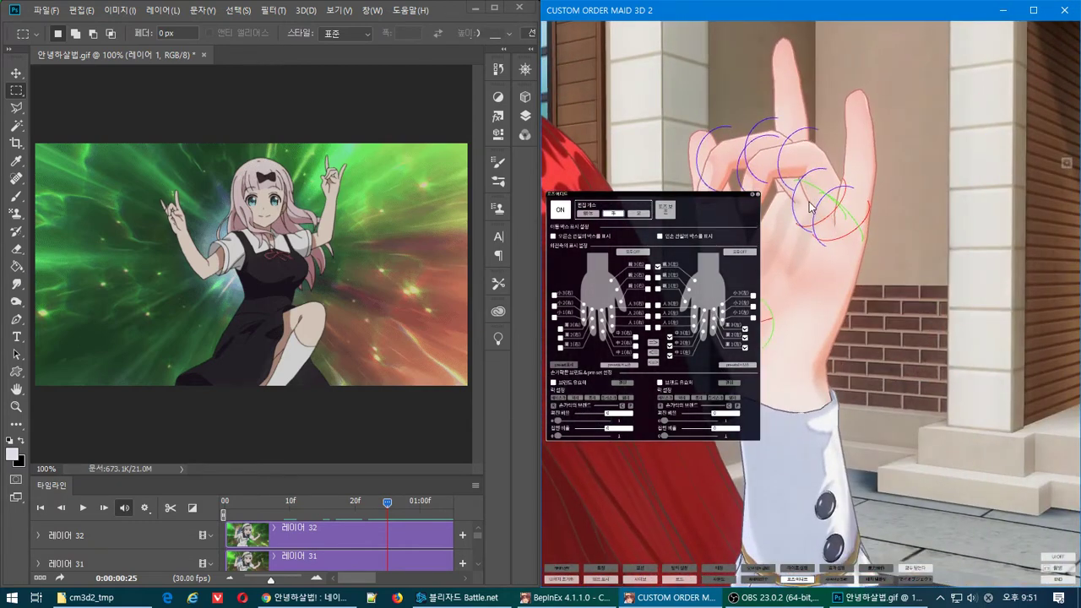
Step: Show the left thumb's base-joint handle and rotate it to swing the thumb inward across the palm
right_drag(785, 222, 901, 255)
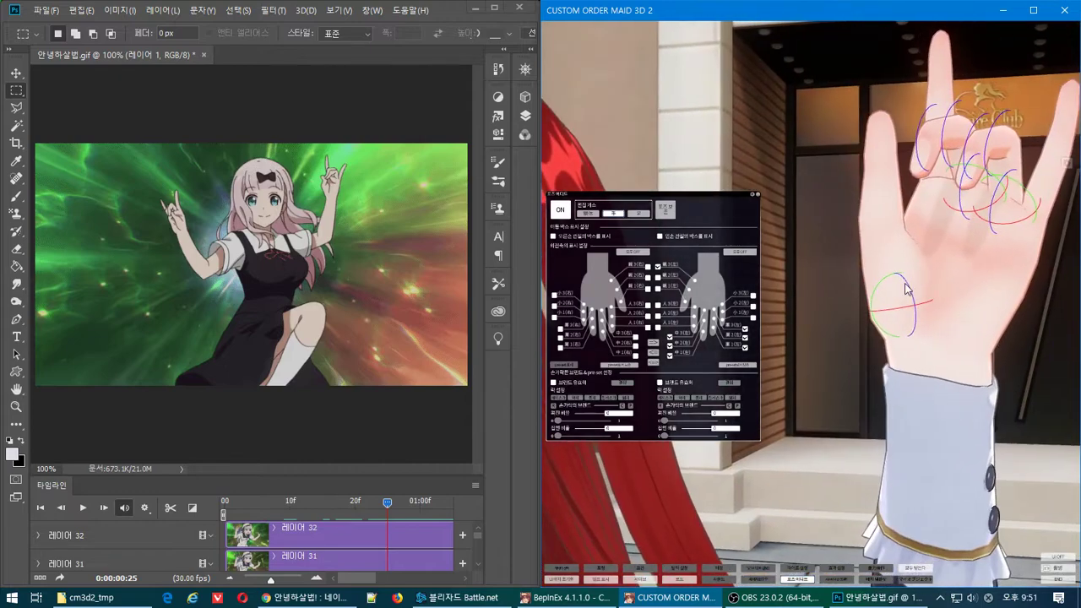
drag(913, 293, 927, 295)
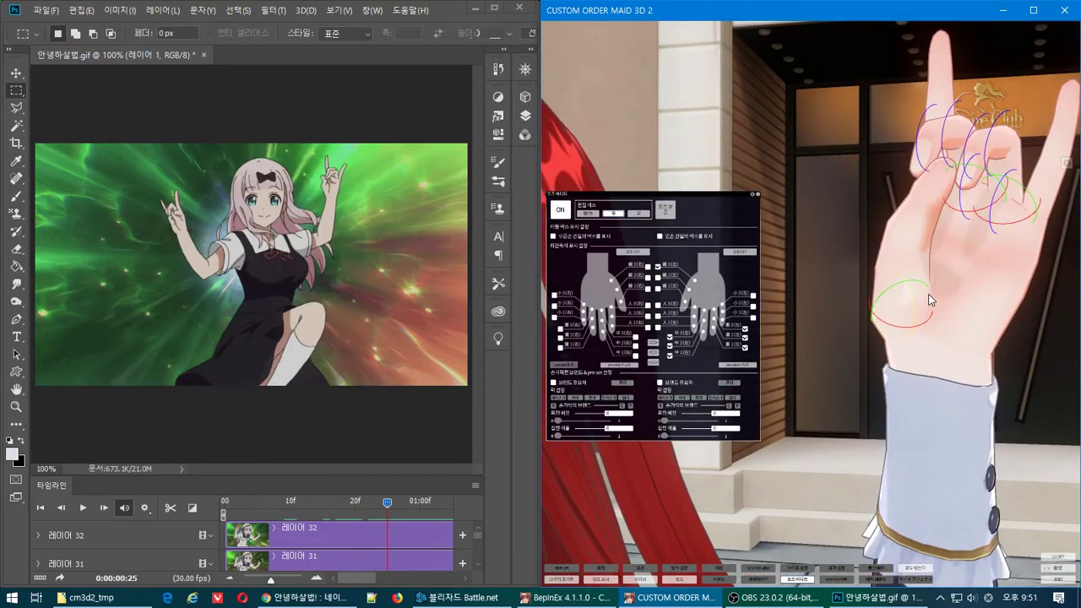
scroll(947, 243, up, 10)
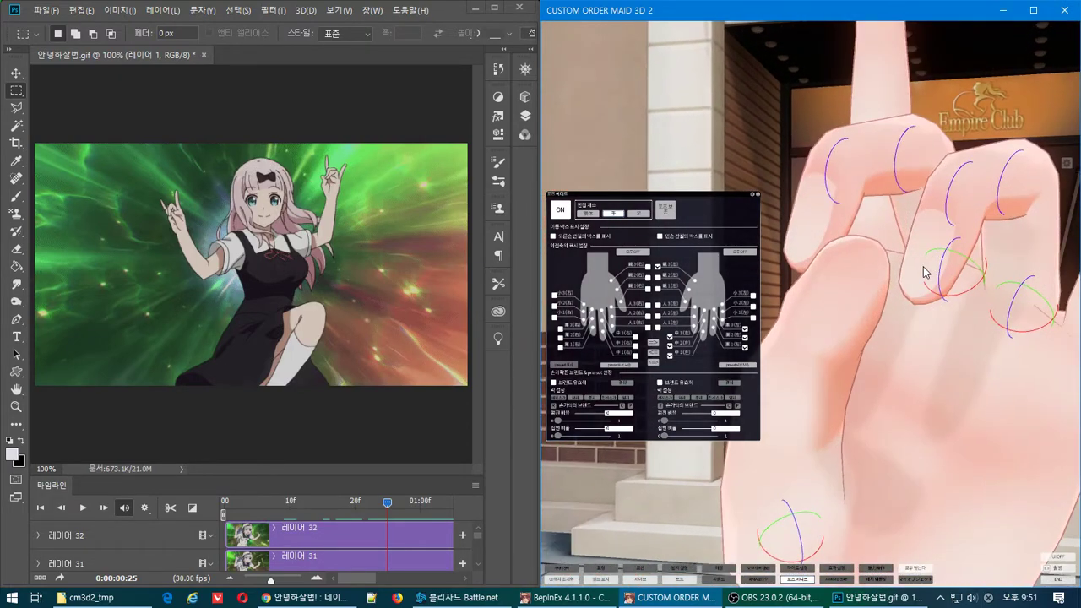
scroll(910, 327, down, 3)
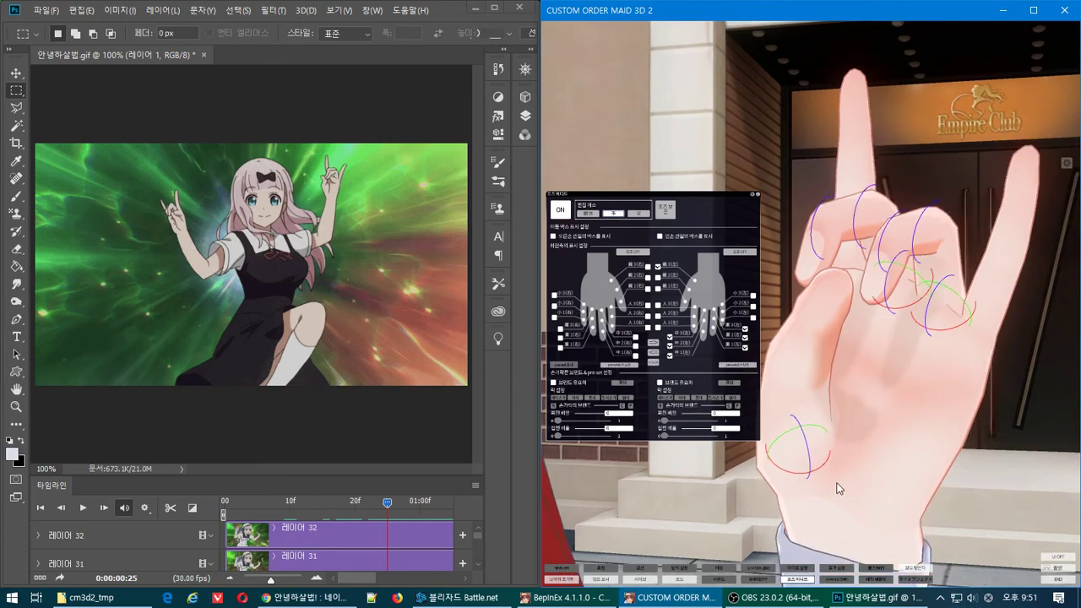
mouse_move(824, 463)
mouse_down()
mouse_move(855, 420)
mouse_move(840, 427)
mouse_move(826, 464)
mouse_up()
right_drag(841, 439, 833, 414)
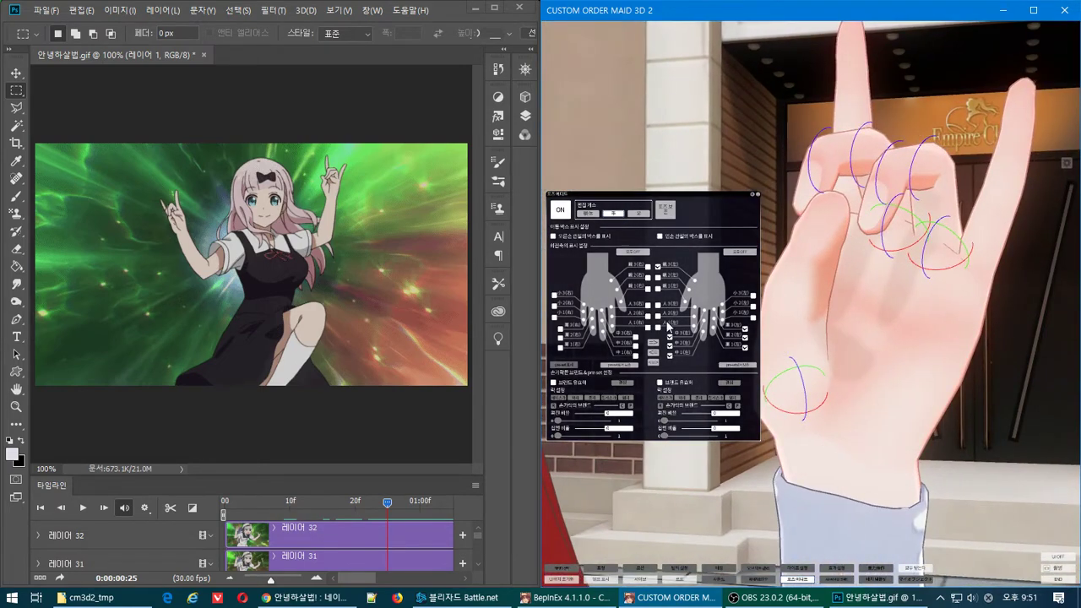
Step: Show the left thumb's upper-joint handles and bend the thumb toward the folded middle and ring fingers
right_drag(838, 264, 940, 291)
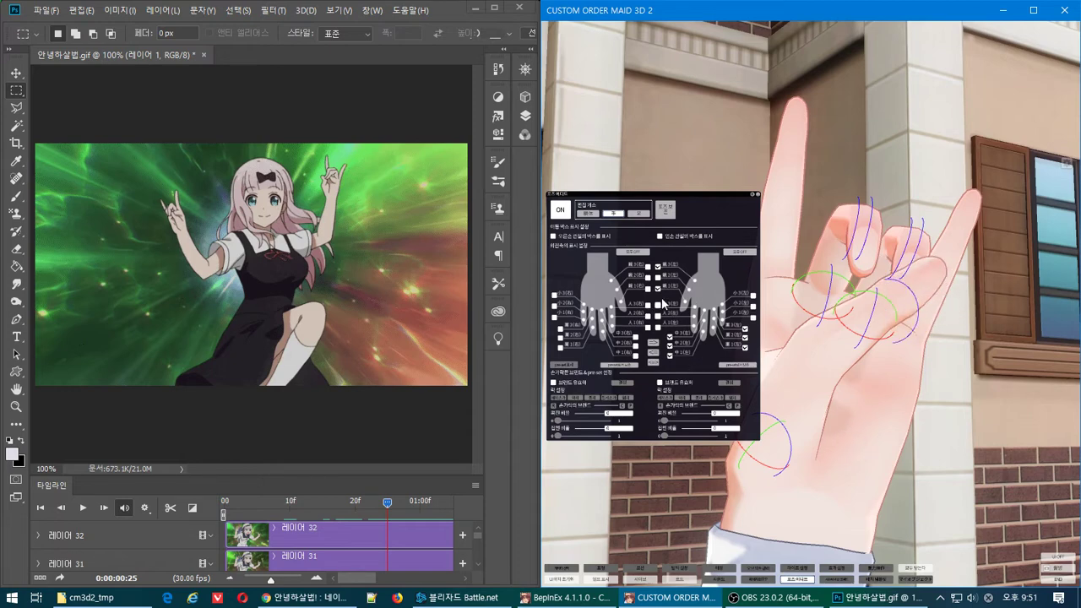
drag(851, 348, 853, 335)
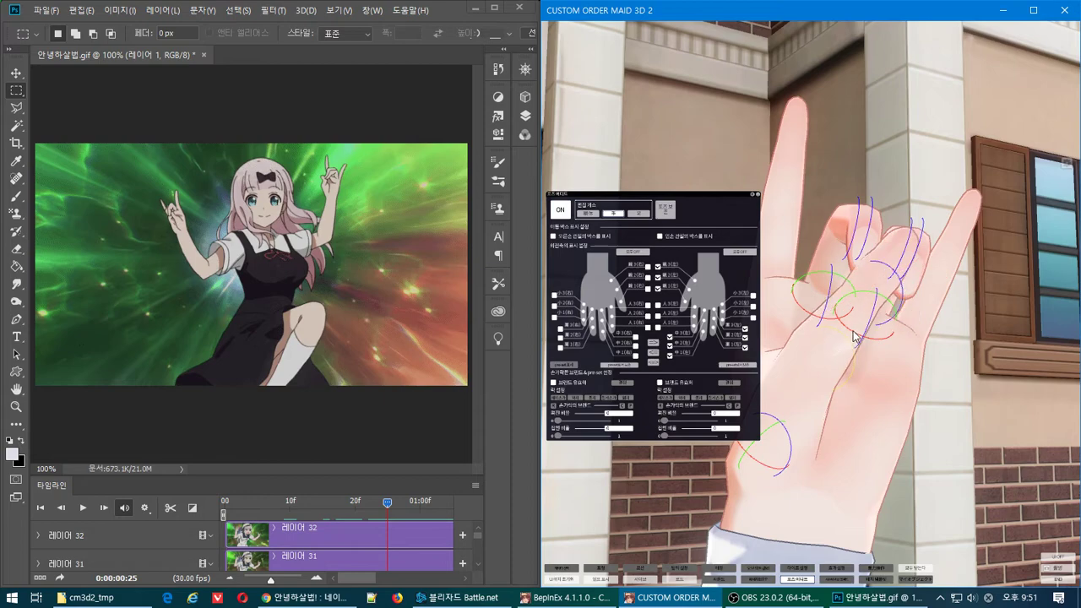
right_drag(823, 387, 837, 386)
middle_drag(837, 386, 860, 343)
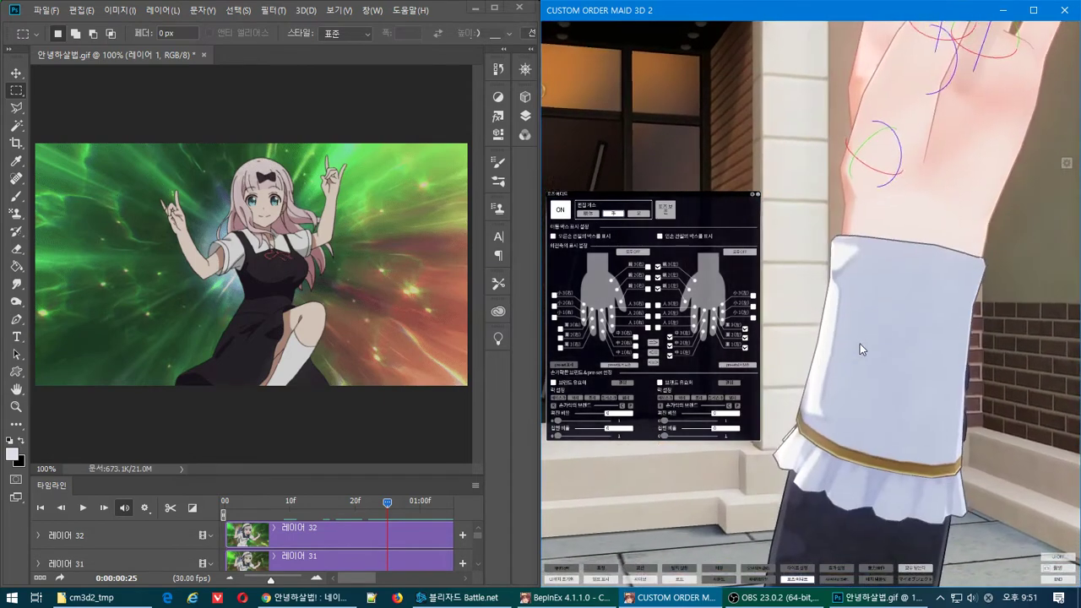
middle_drag(876, 285, 872, 309)
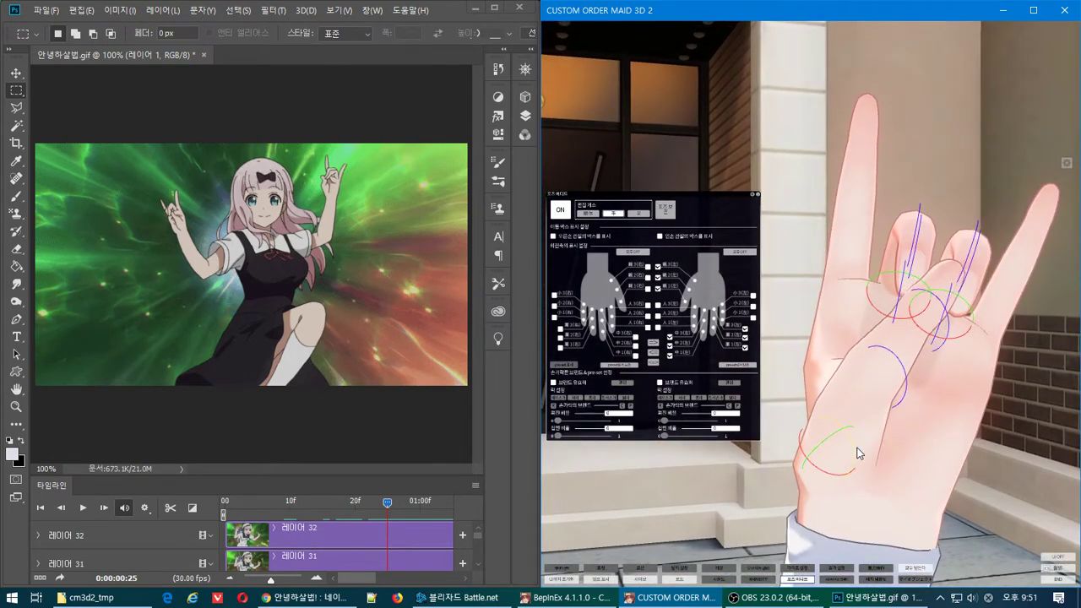
drag(863, 451, 862, 448)
Step: Fine-tune the left thumb's middle joint so the thumb reaches the tips of the folded fingers
right_drag(878, 454, 653, 474)
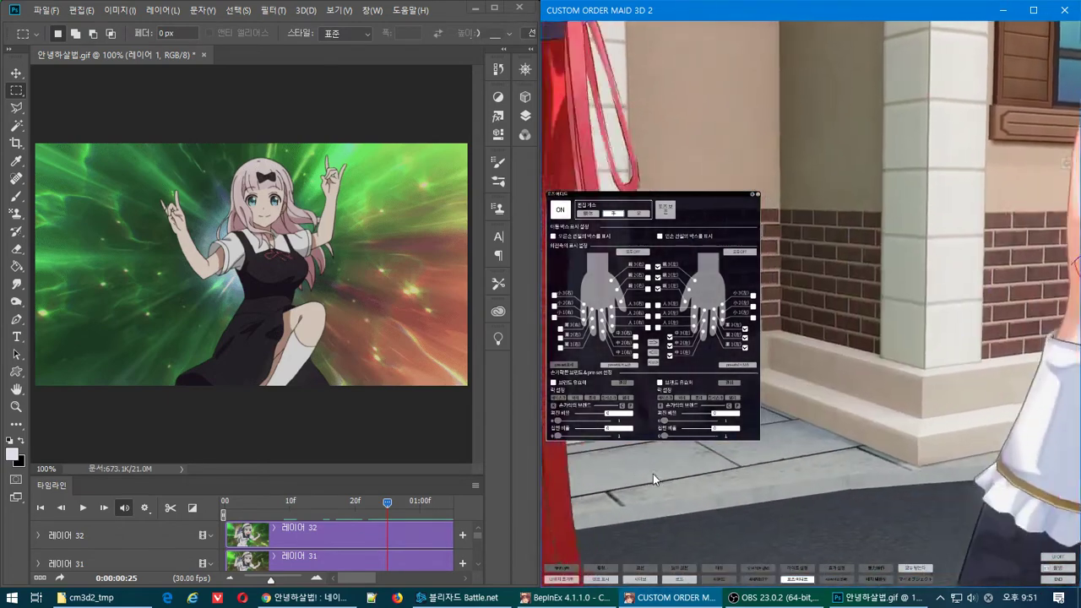
middle_drag(653, 474, 617, 477)
middle_drag(964, 239, 956, 275)
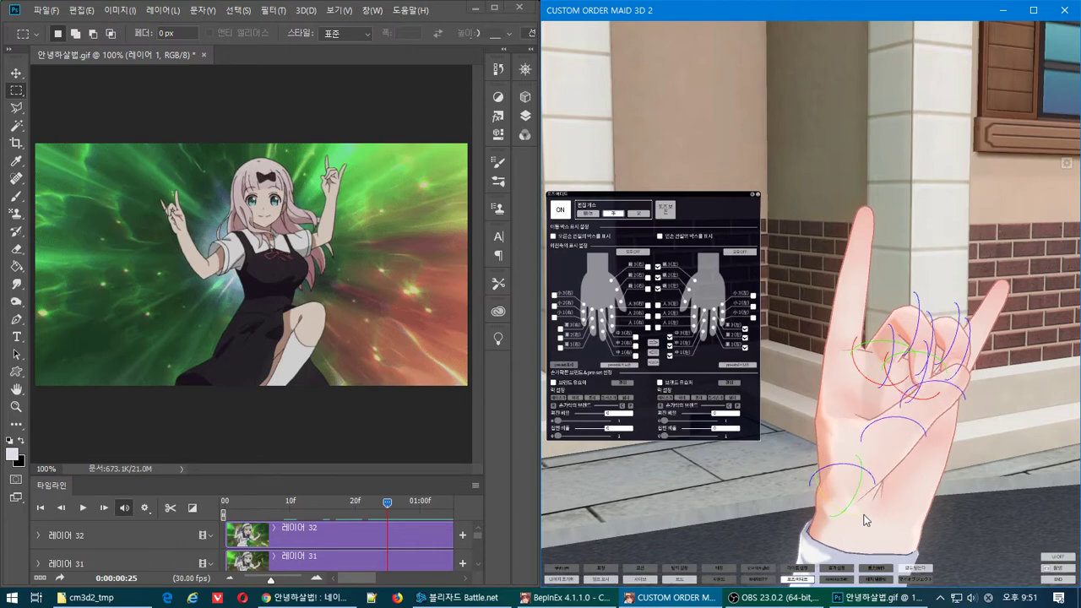
right_drag(876, 491, 815, 465)
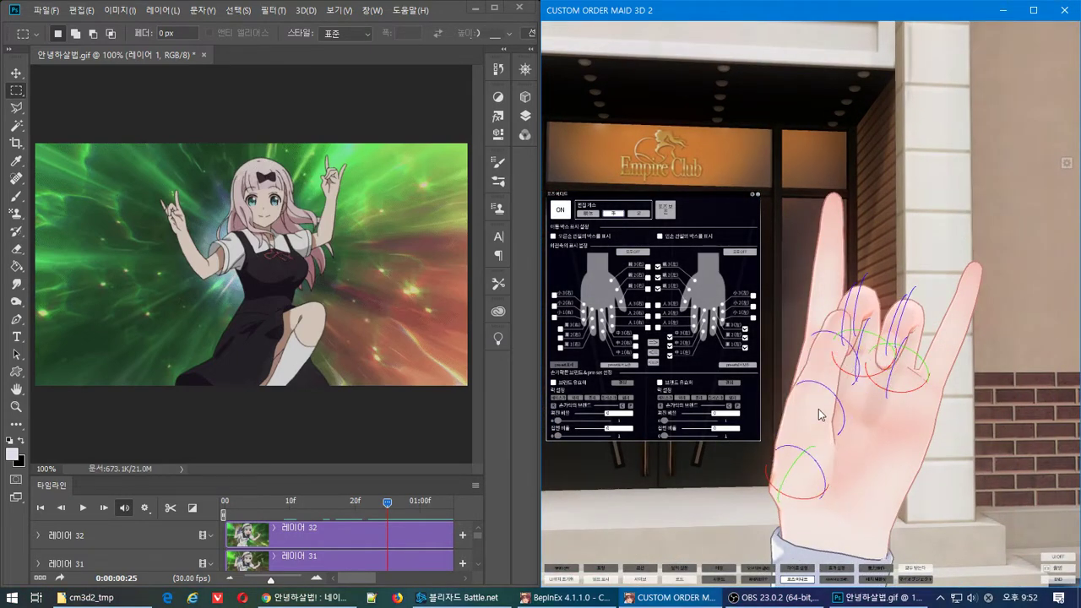
drag(831, 396, 843, 406)
right_drag(897, 383, 898, 408)
scroll(897, 398, down, 4)
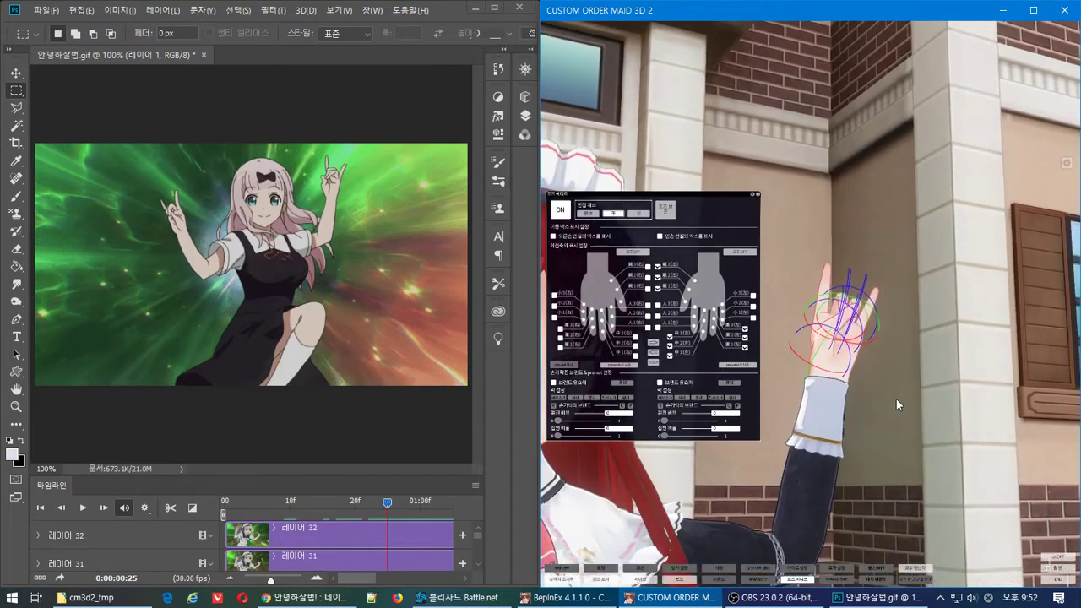
Step: Copy the left hand's finger pose to the right hand in the hand pose editor
right_drag(897, 399, 904, 279)
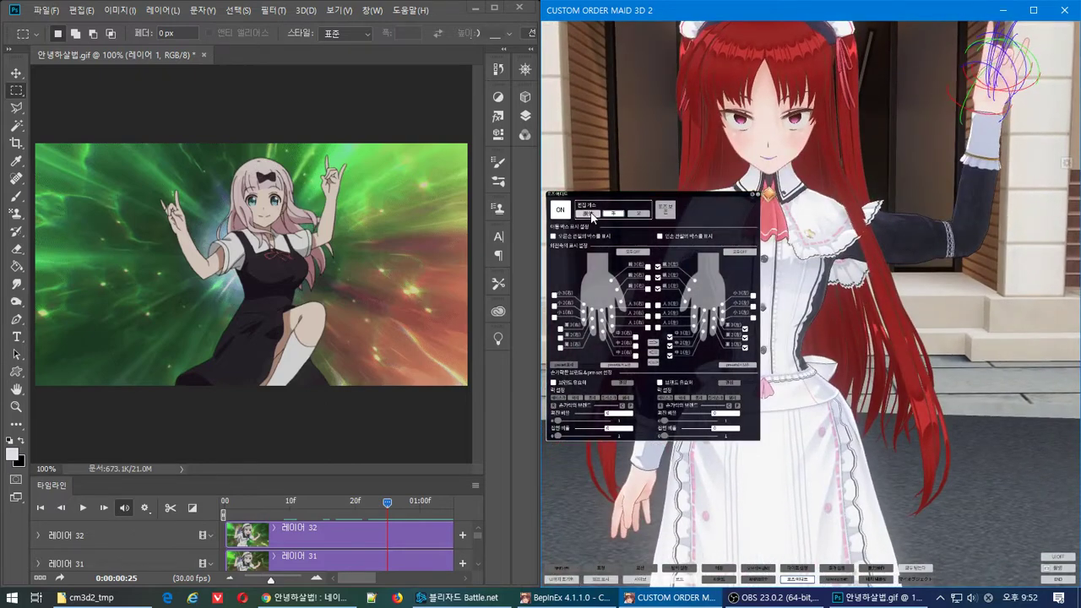
click(591, 215)
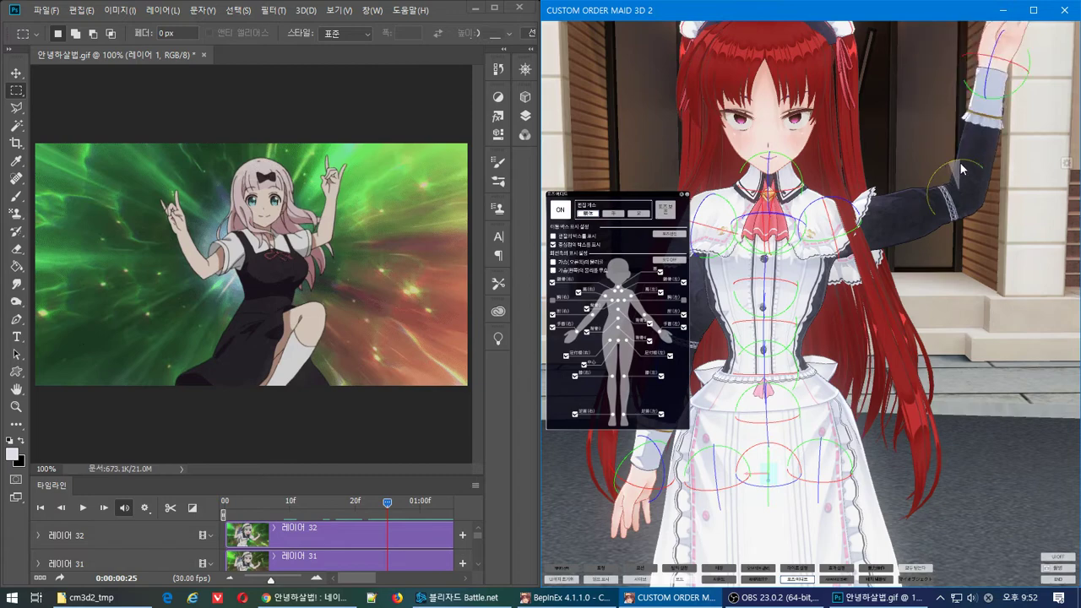
middle_drag(903, 228, 973, 195)
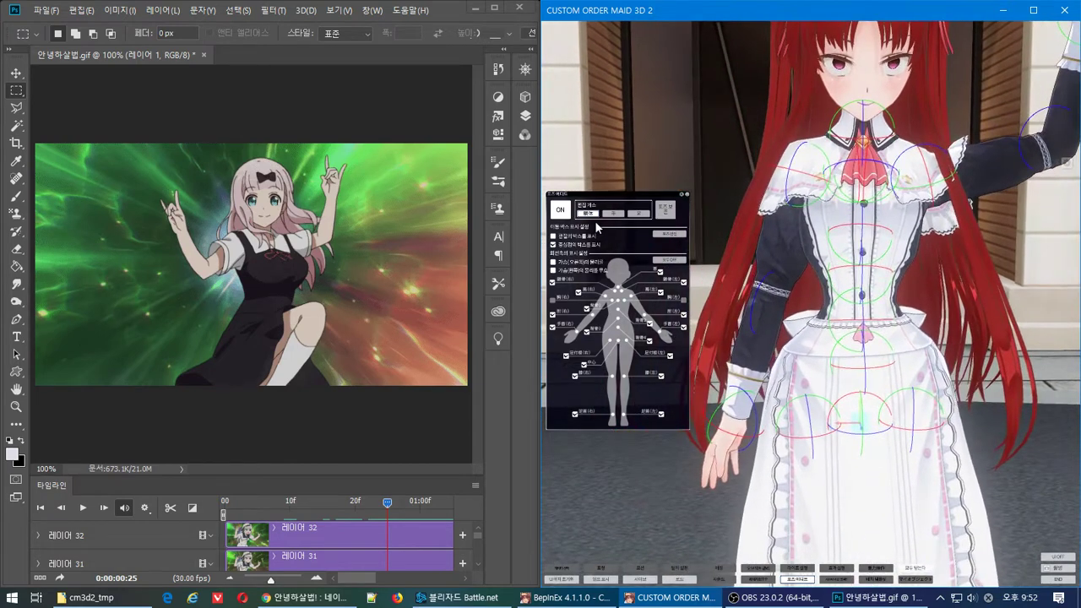
click(614, 214)
right_drag(854, 218, 782, 226)
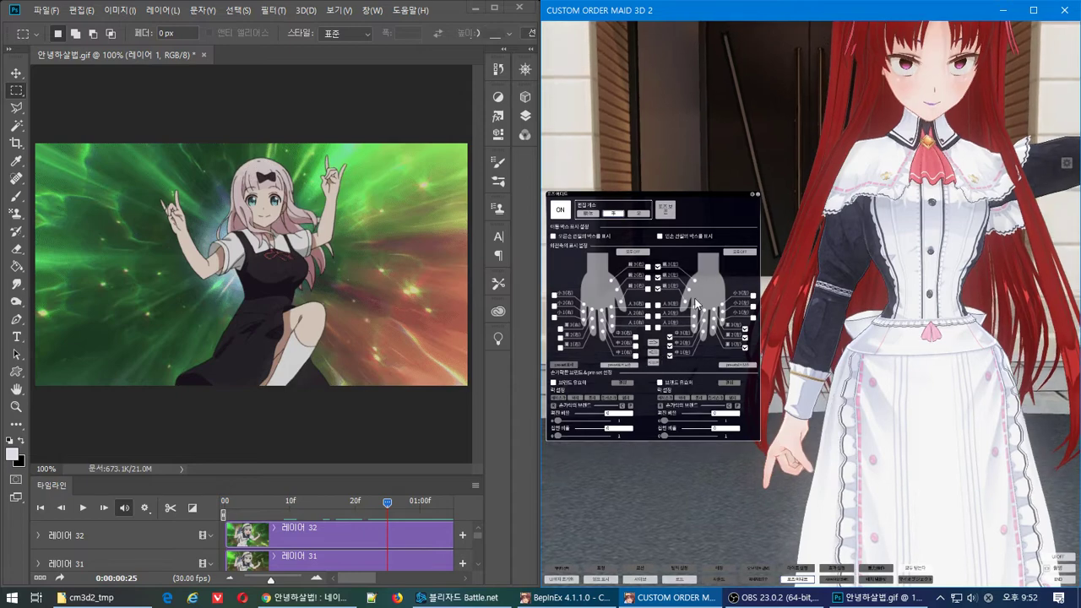
Step: Switch back to body pose editing and rotate the right shoulder to raise the arm straight out sideways to about horizontal
click(588, 215)
right_drag(895, 256, 859, 304)
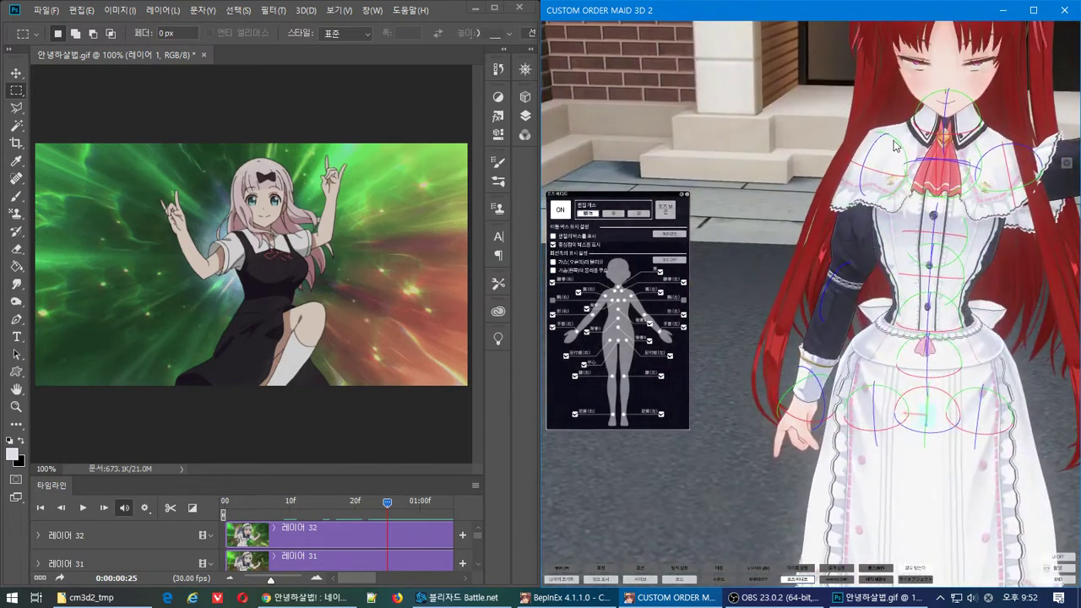
drag(887, 137, 902, 182)
right_drag(903, 183, 870, 158)
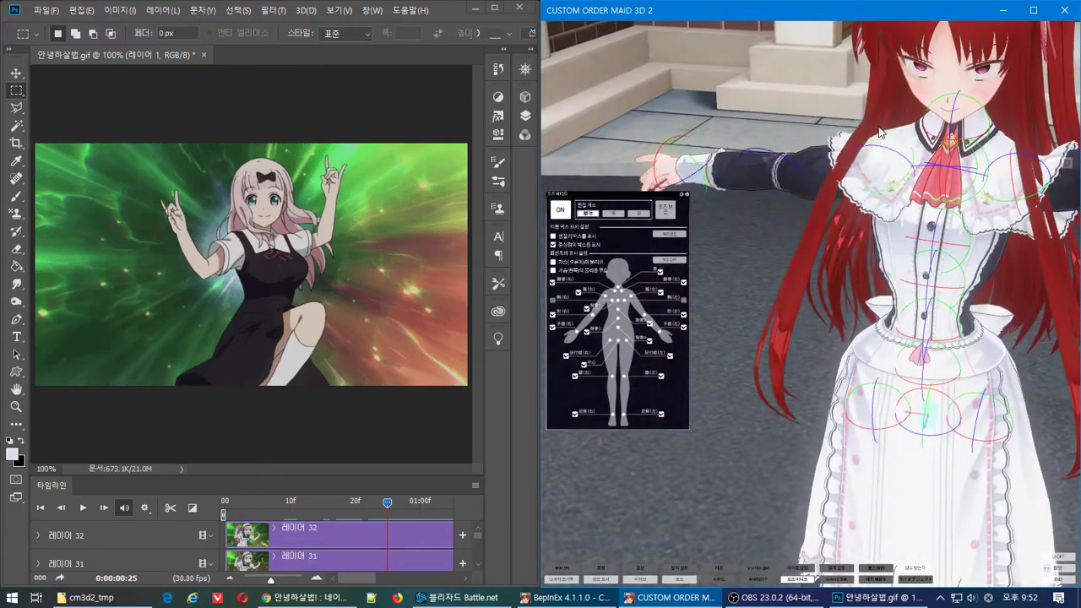
right_drag(886, 121, 956, 118)
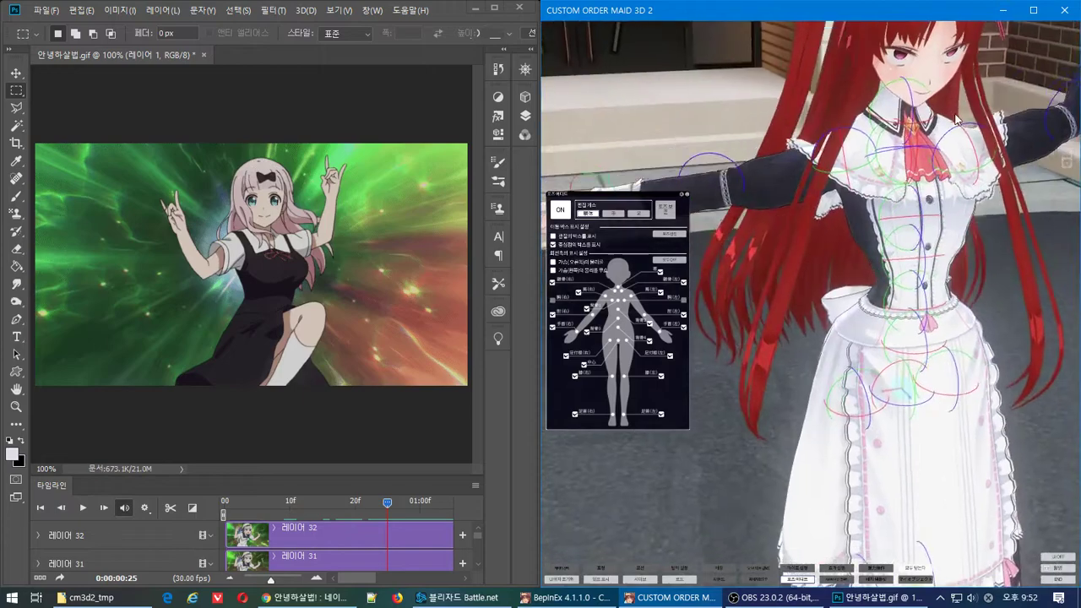
Step: Bend the right elbow so the forearm points upward, and turn the right wrist to straighten the hand above it
right_drag(853, 135, 790, 249)
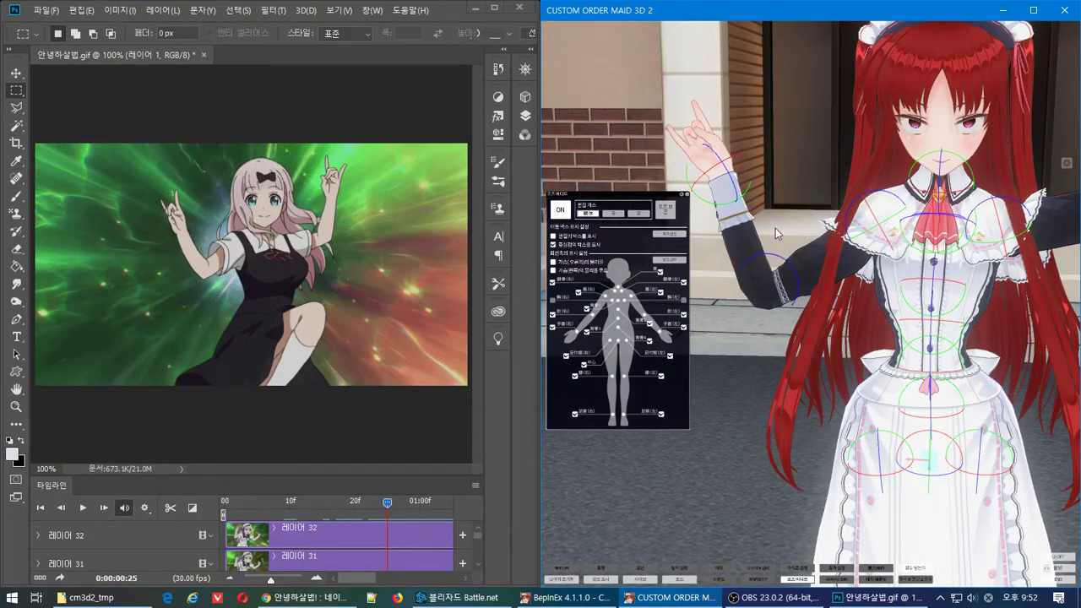
right_drag(737, 198, 759, 167)
drag(743, 167, 727, 164)
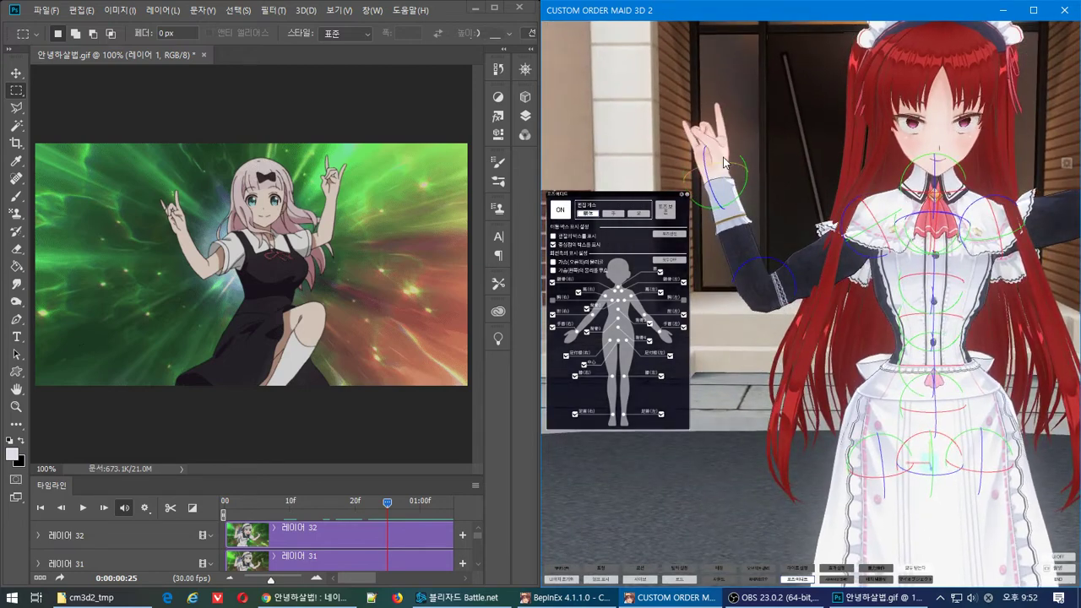
Step: Raise the maid's right thigh forward to about hip height, bend the knee so the shin hangs down, and adjust the ankle
scroll(929, 203, down, 3)
middle_drag(947, 206, 917, 221)
right_drag(917, 221, 984, 361)
scroll(935, 217, up, 4)
scroll(853, 360, up, 5)
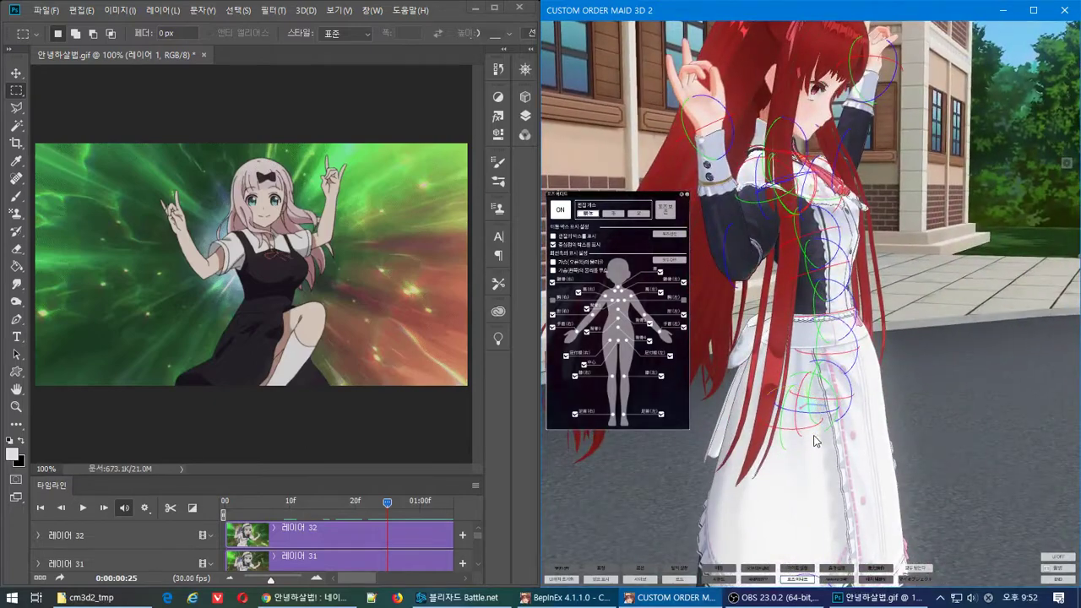
drag(815, 439, 972, 386)
scroll(940, 331, down, 5)
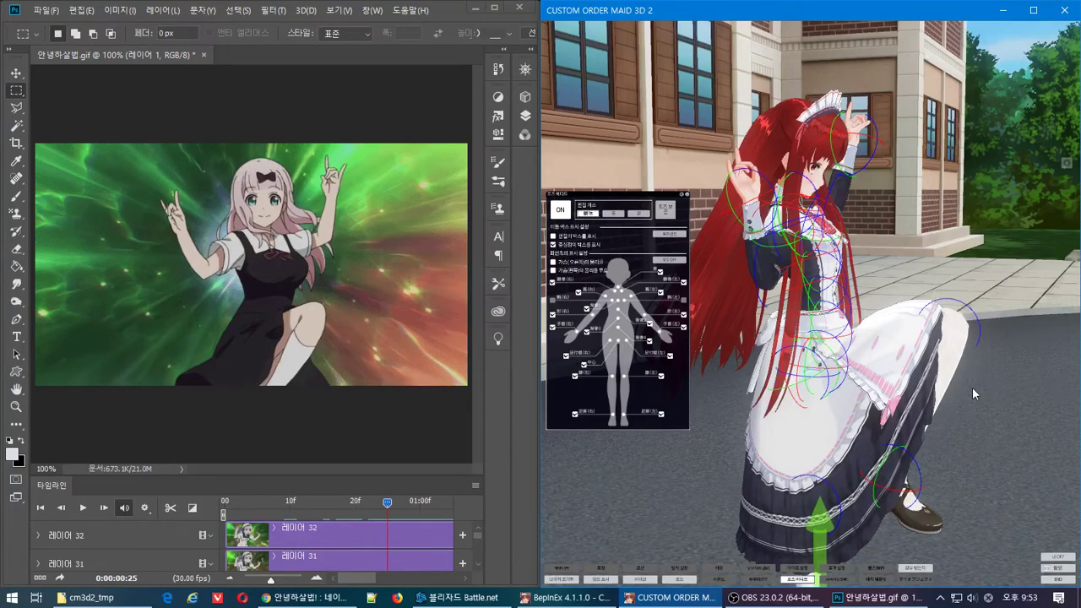
drag(915, 493, 918, 482)
Step: Rotate the raised right leg at the hip so it turns inward in front of the standing leg
right_drag(918, 482, 724, 491)
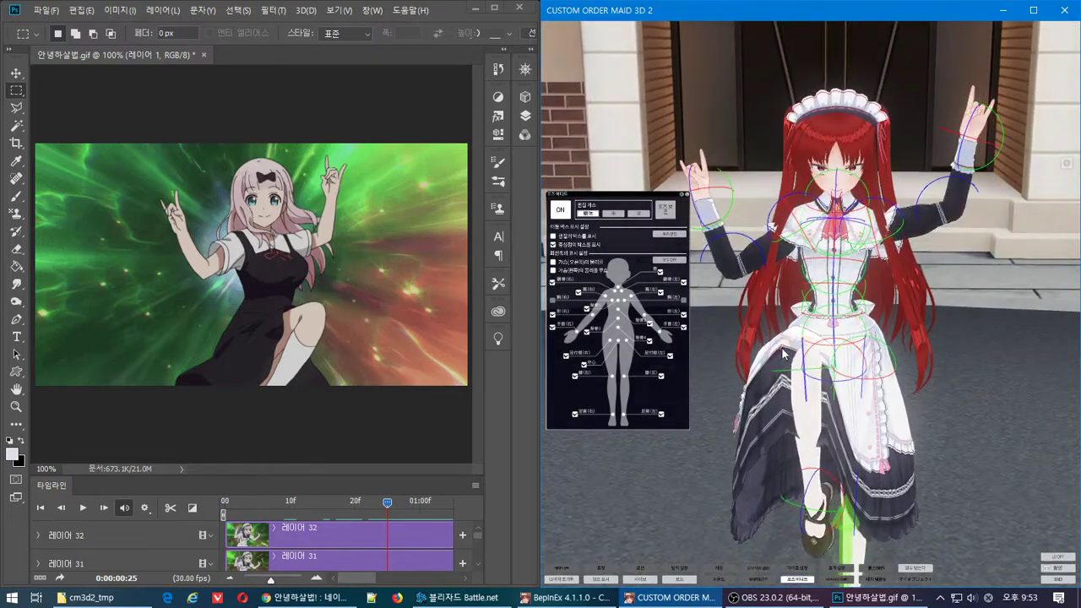
mouse_move(803, 361)
right_down()
mouse_move(791, 370)
mouse_move(786, 354)
right_up()
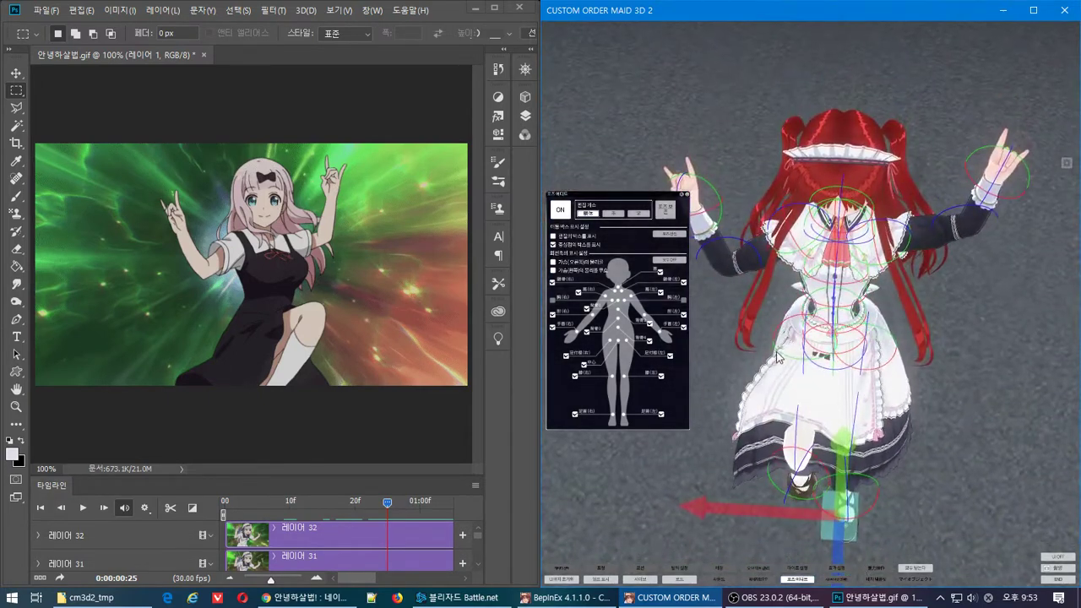
drag(776, 353, 787, 361)
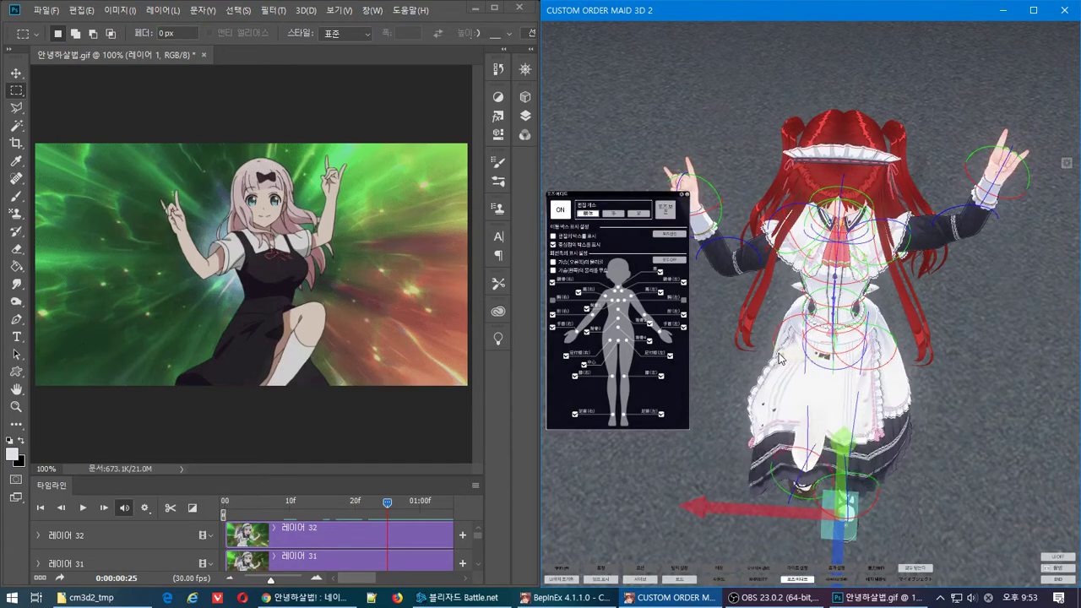
right_drag(794, 371, 891, 286)
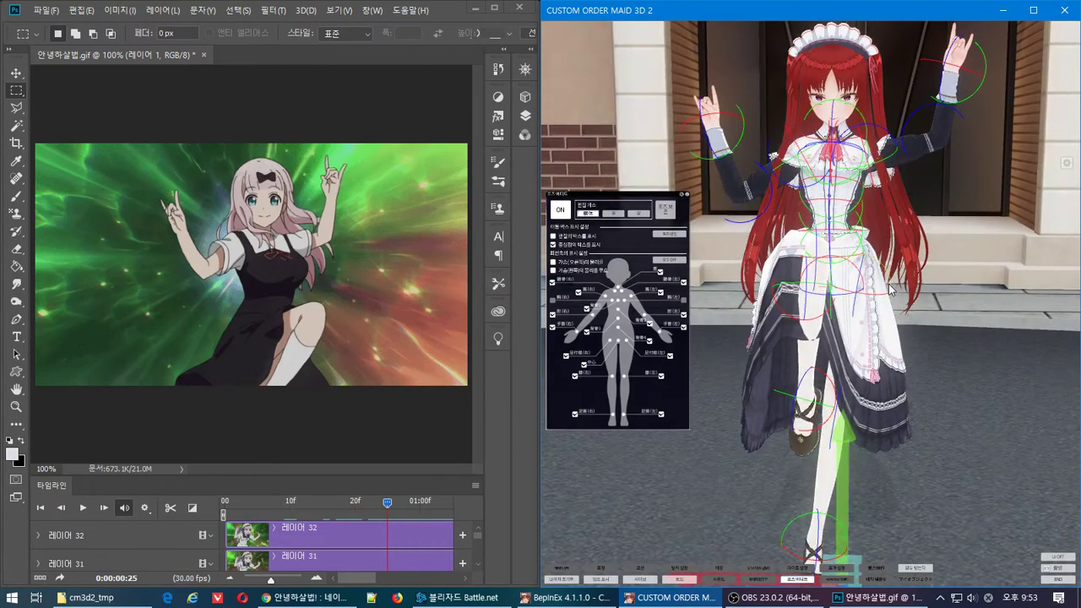
middle_drag(893, 288, 875, 234)
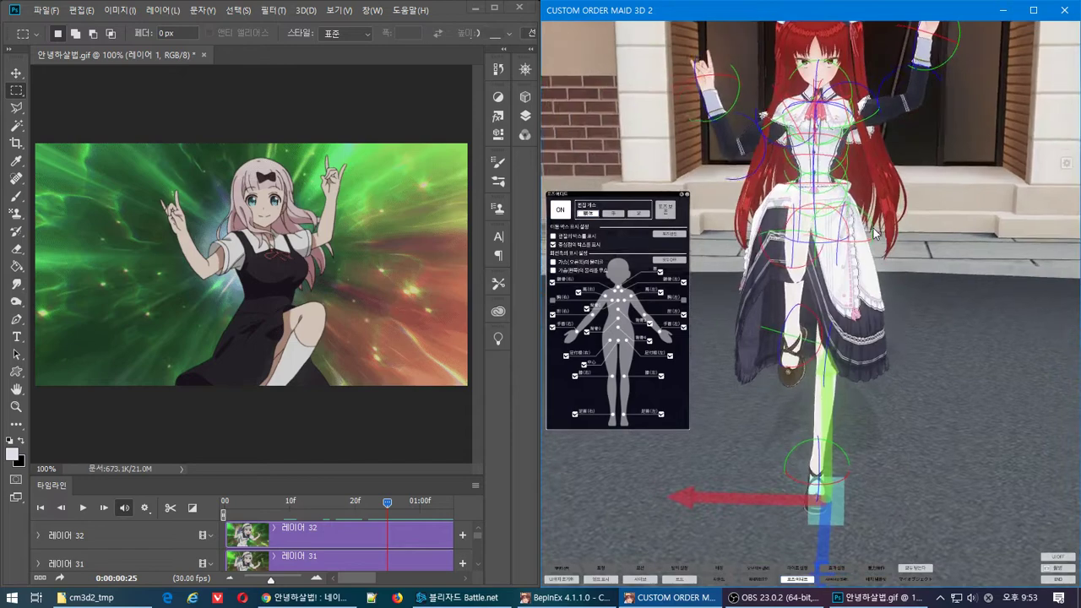
Step: Check the arms and raised leg from several angles, and save the pose under the name "hi 00000000"
right_drag(875, 234, 875, 228)
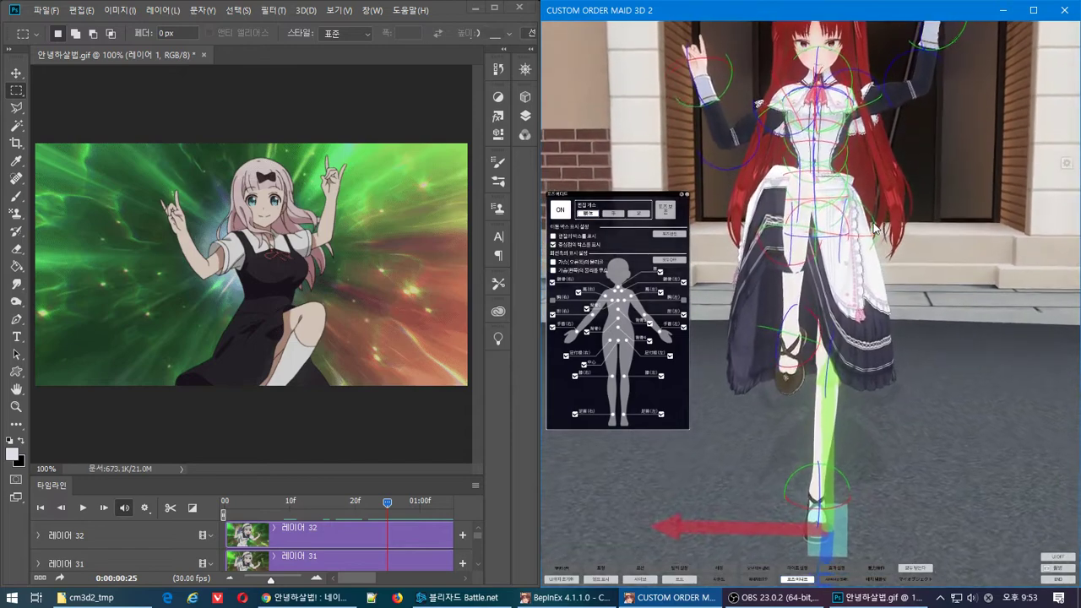
right_drag(911, 484, 912, 393)
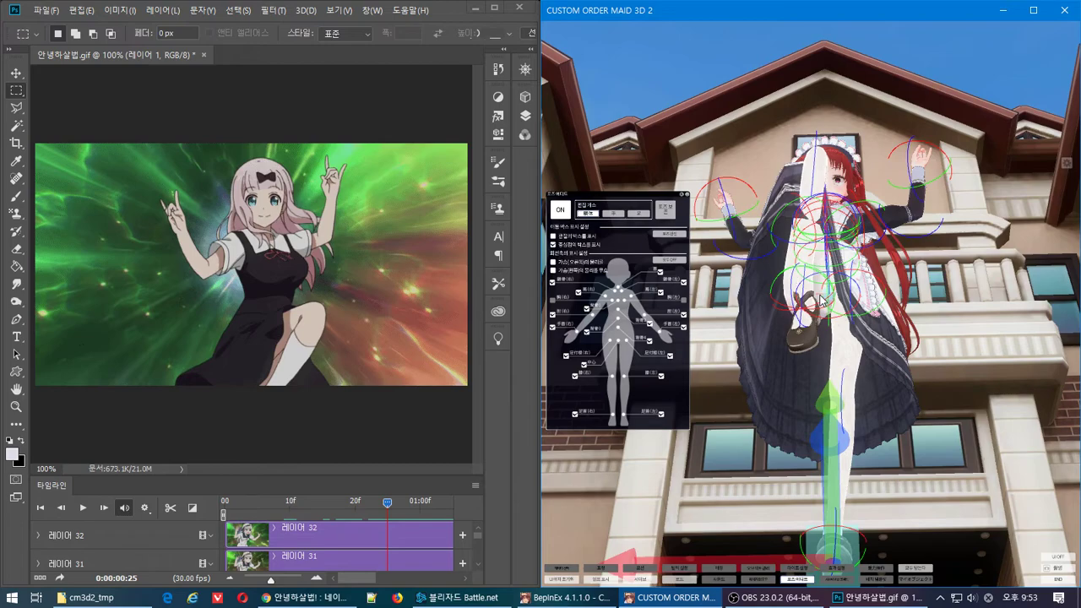
right_drag(821, 300, 794, 361)
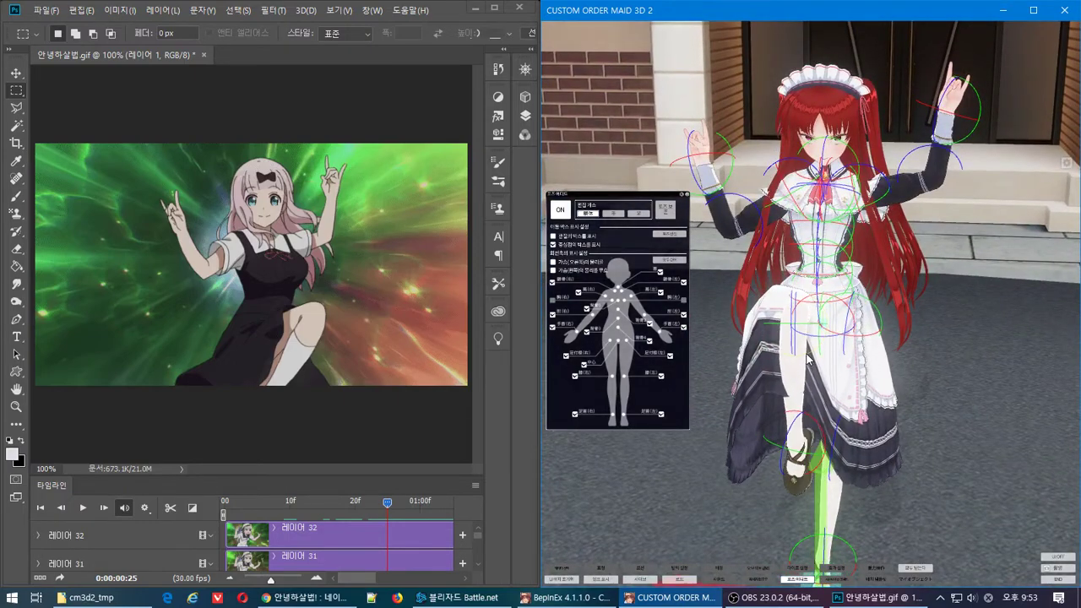
right_drag(808, 359, 819, 357)
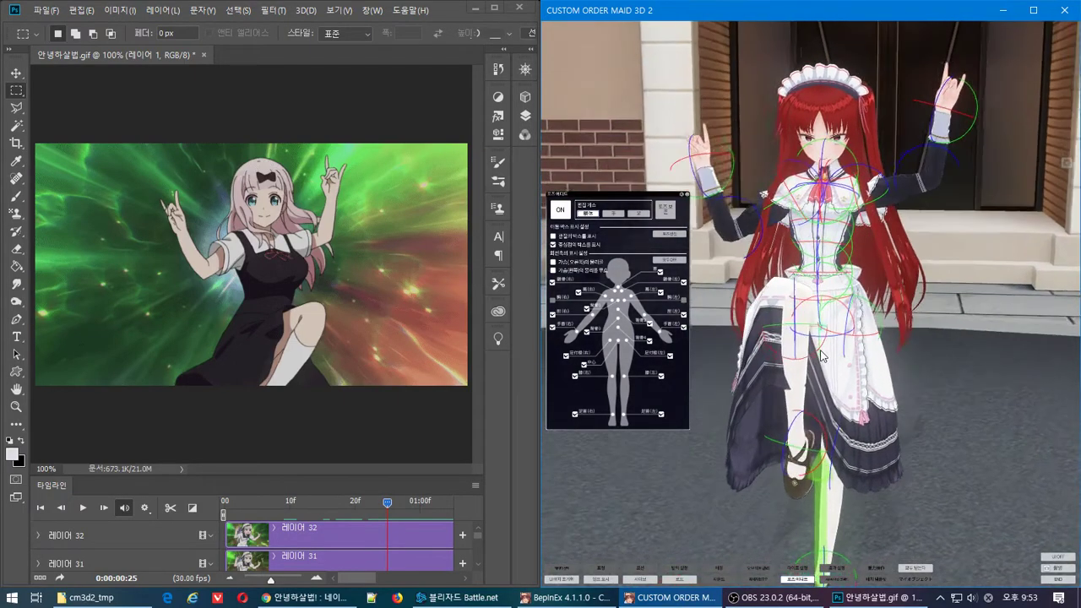
right_drag(823, 426, 673, 221)
click(672, 215)
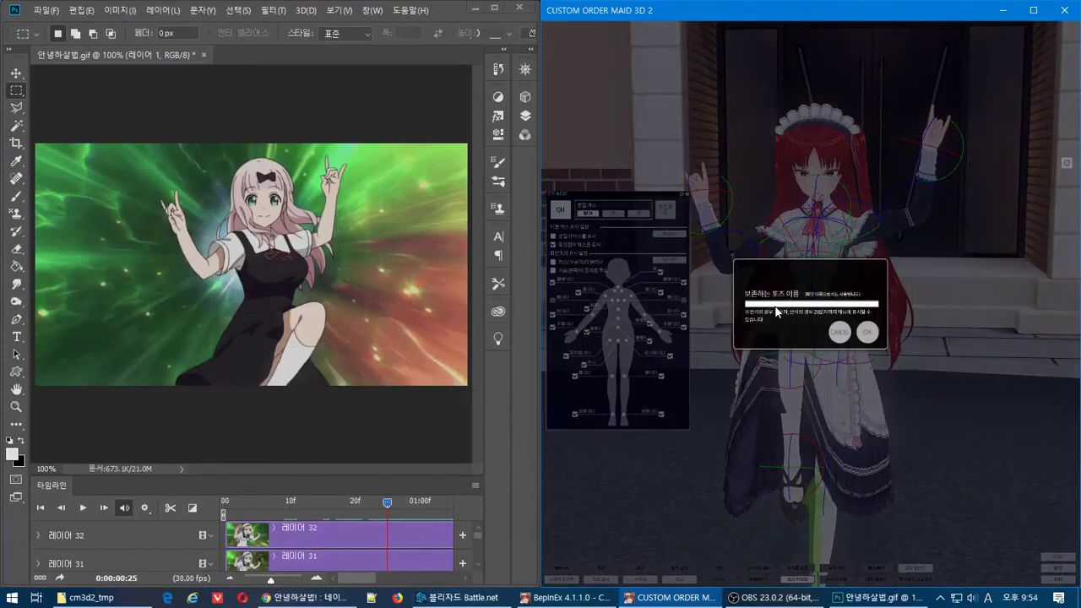
text(hi)
click(870, 331)
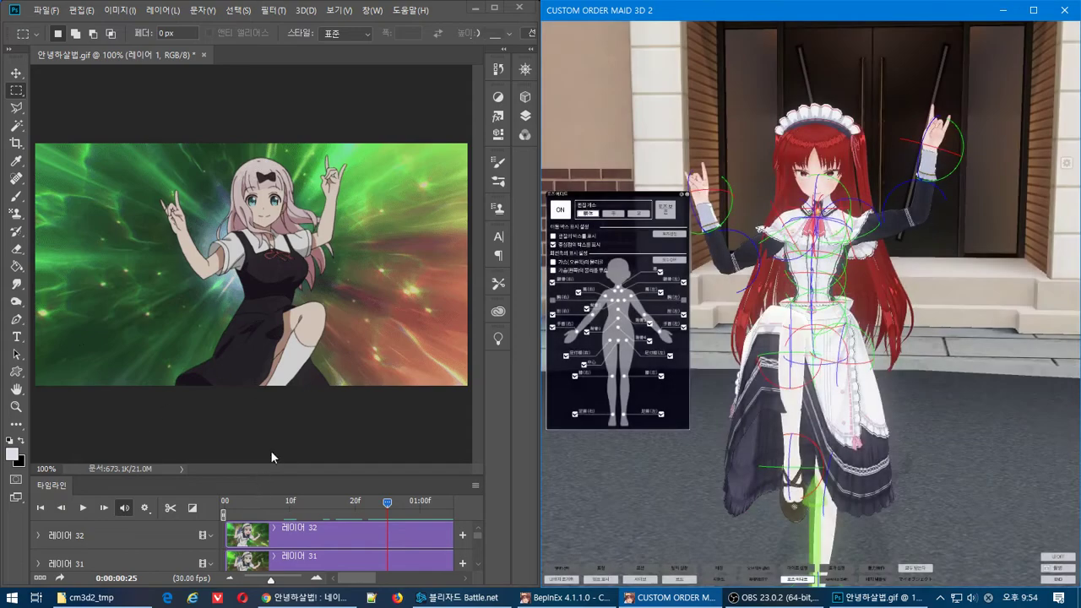
Step: Scrub the Photoshop GIF timeline to 0:00:01:25, and lower the maid's raised left arm at the shoulder to match that frame
click(387, 505)
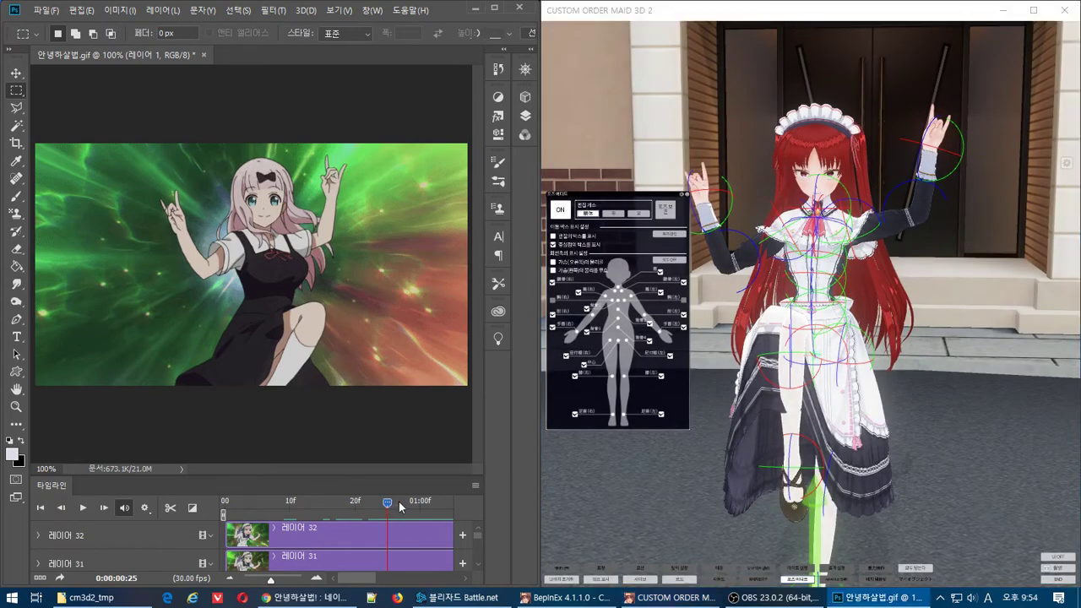
drag(399, 505, 322, 508)
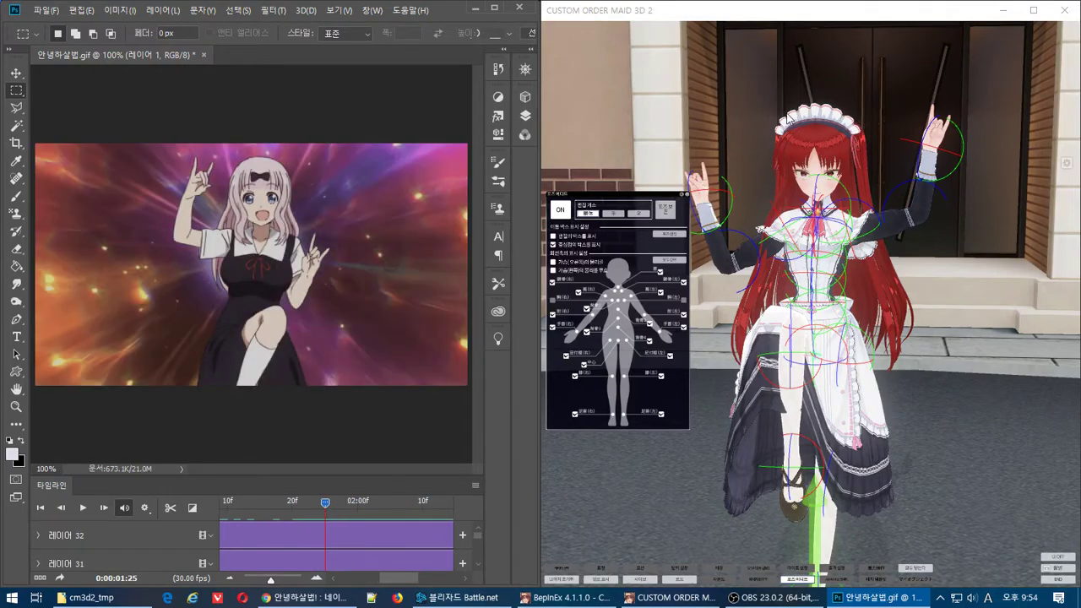
mouse_move(853, 171)
right_down()
mouse_move(792, 188)
mouse_move(873, 164)
right_up()
scroll(876, 164, up, 4)
drag(878, 172, 881, 234)
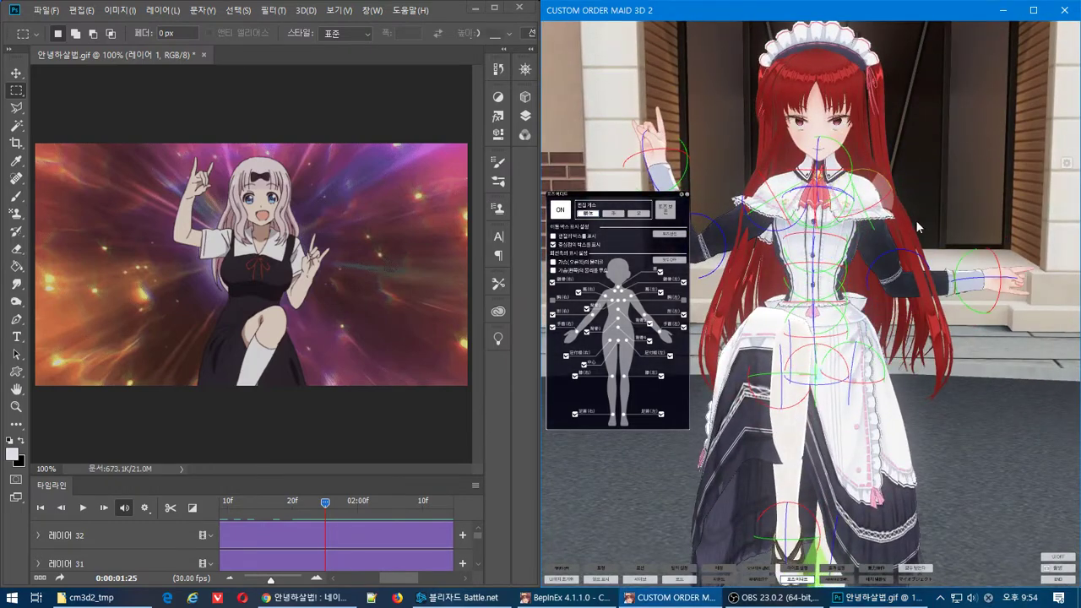
Step: Bend the left elbow so the forearm points upward, and turn the left wrist to hold the hand upright beside the shoulder
mouse_move(900, 192)
right_down()
mouse_move(912, 184)
mouse_move(944, 223)
mouse_move(895, 190)
right_up()
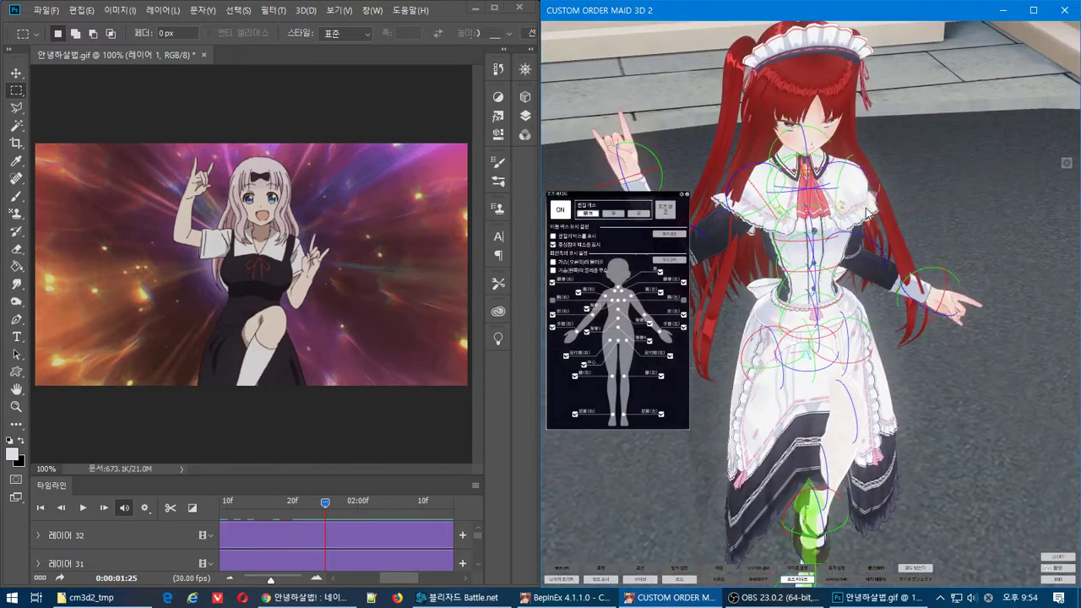
scroll(901, 251, up, 3)
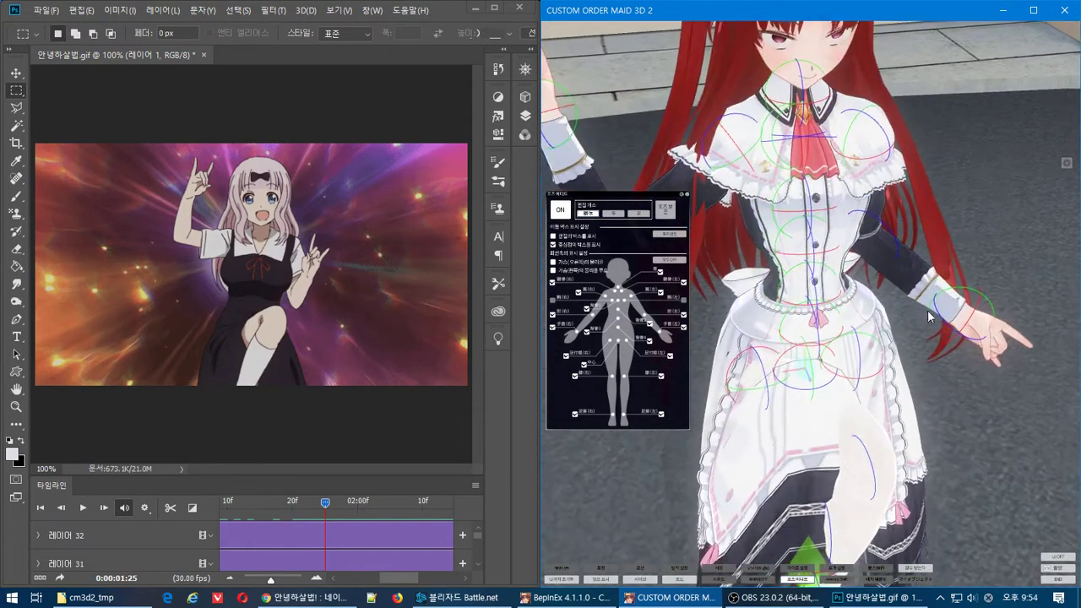
drag(900, 256, 880, 202)
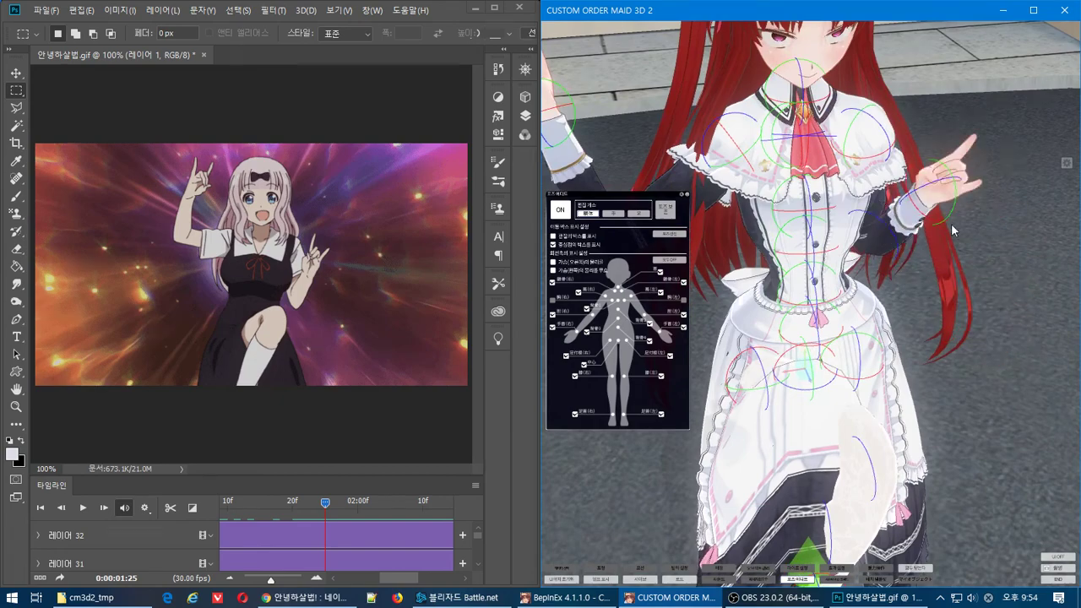
right_drag(952, 230, 858, 163)
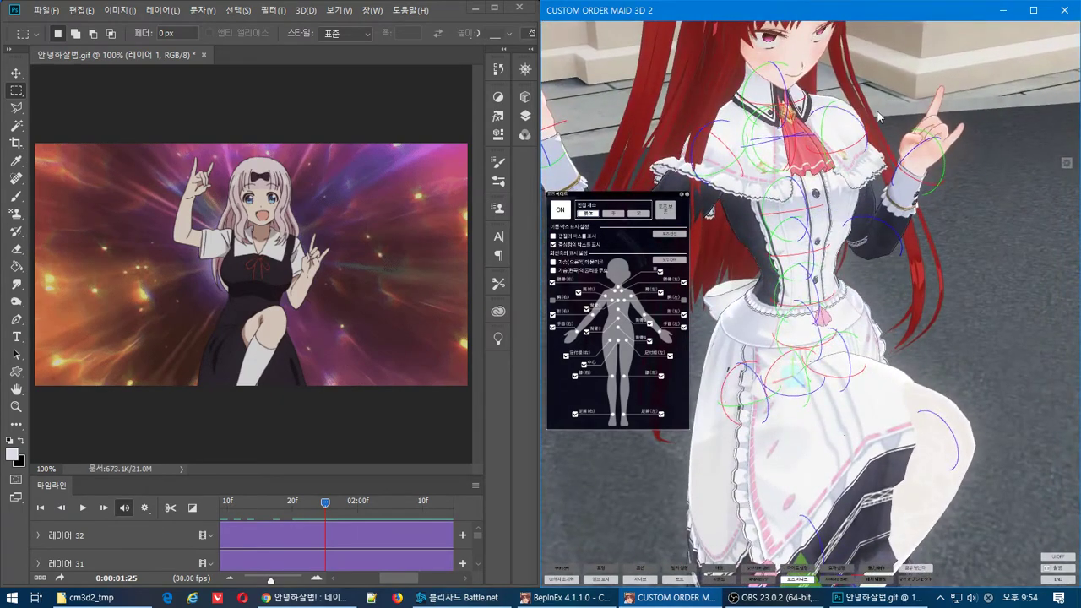
scroll(877, 111, down, 5)
right_drag(877, 111, 723, 93)
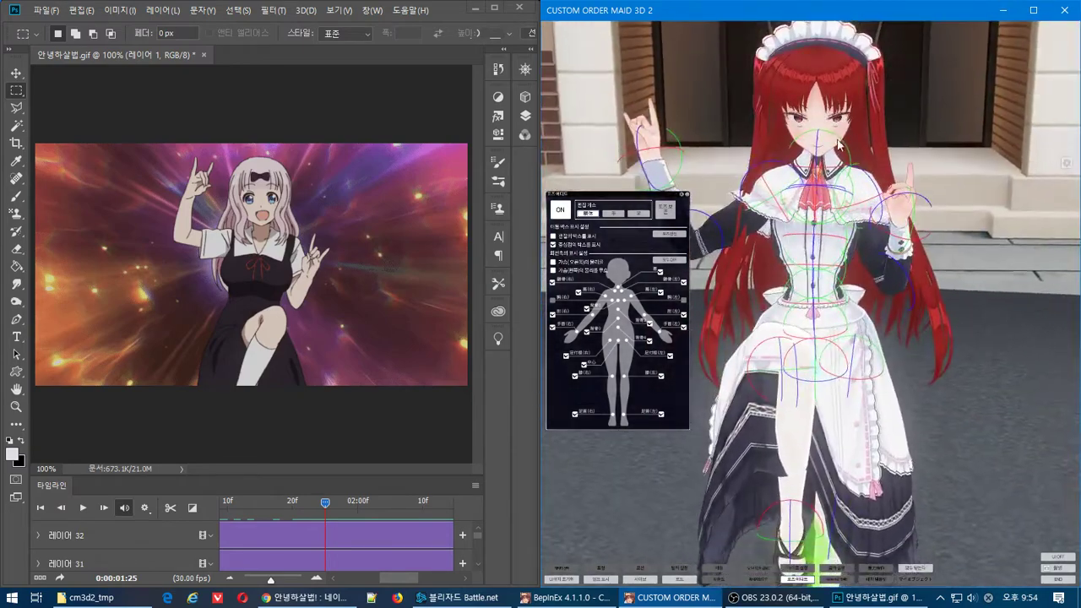
Step: Adjust the right arm so its forearm stands upright beside the head, and turn the right wrist to match the reference gesture
scroll(849, 125, up, 4)
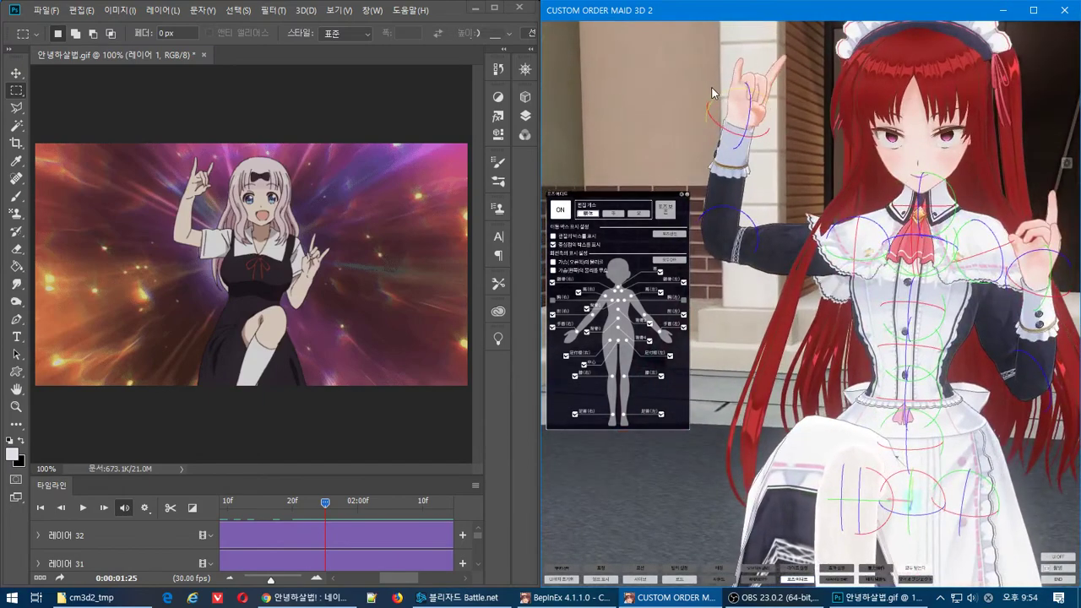
right_drag(820, 144, 853, 173)
middle_drag(853, 173, 807, 136)
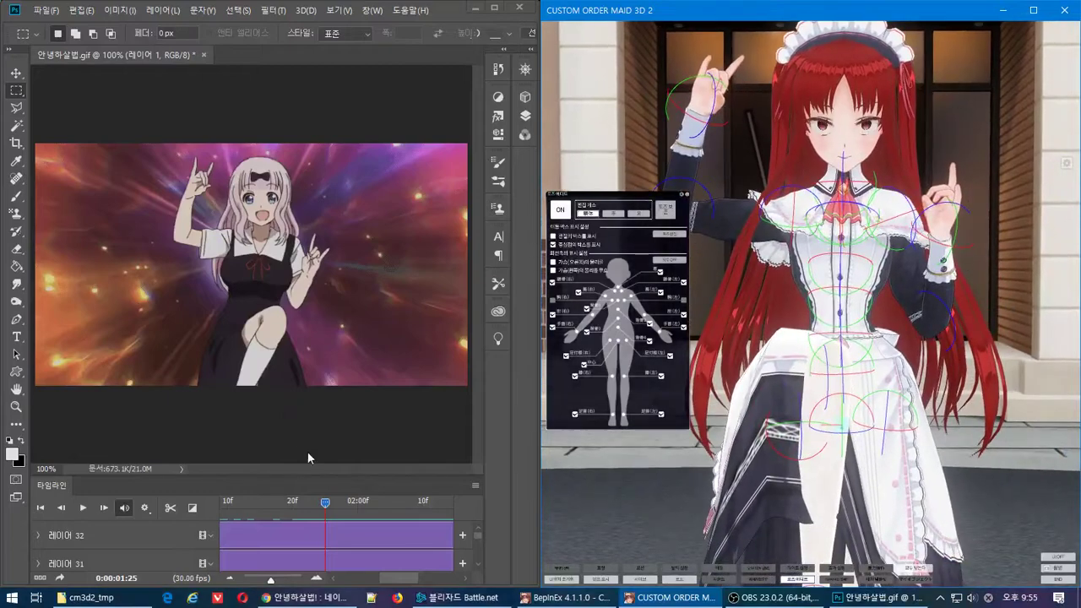
Step: Switch to Photoshop and scrub through the GIF to compare the two gesture poses, stopping at 0:00:01:12
click(240, 524)
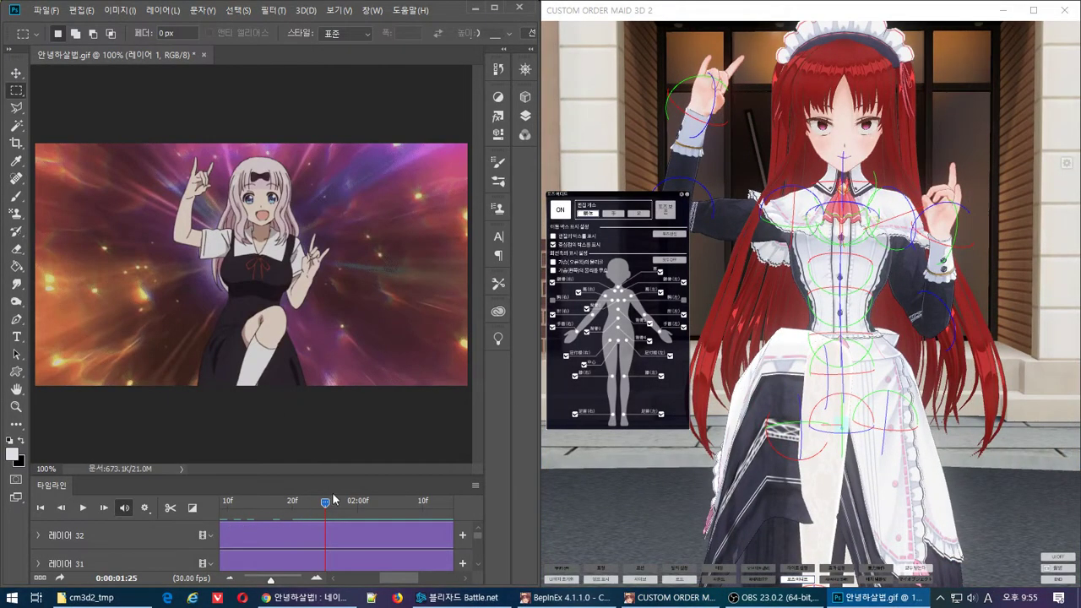
drag(319, 503, 411, 512)
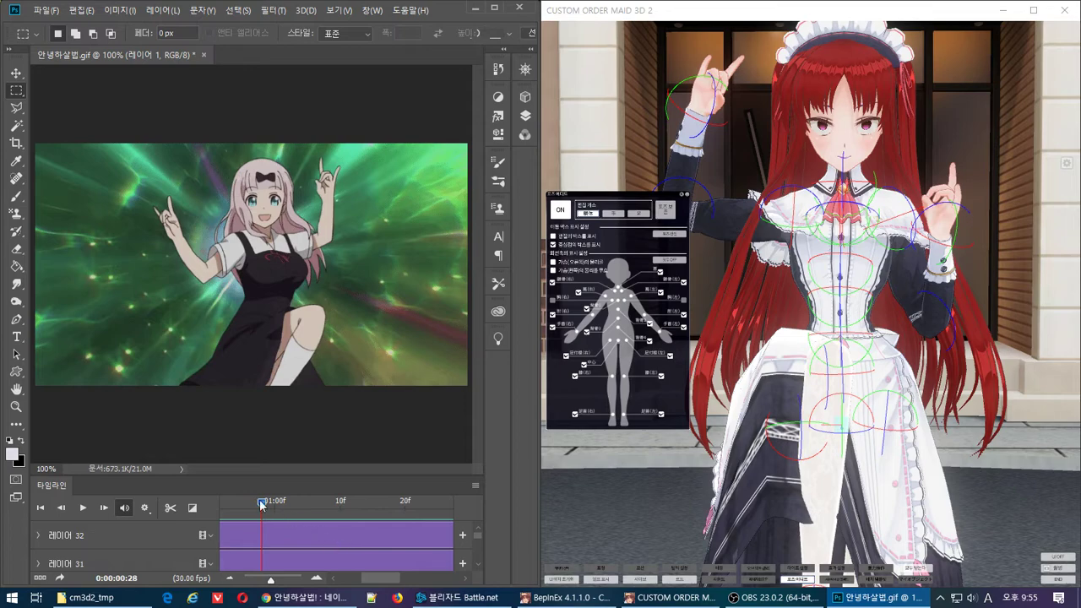
drag(261, 505, 331, 464)
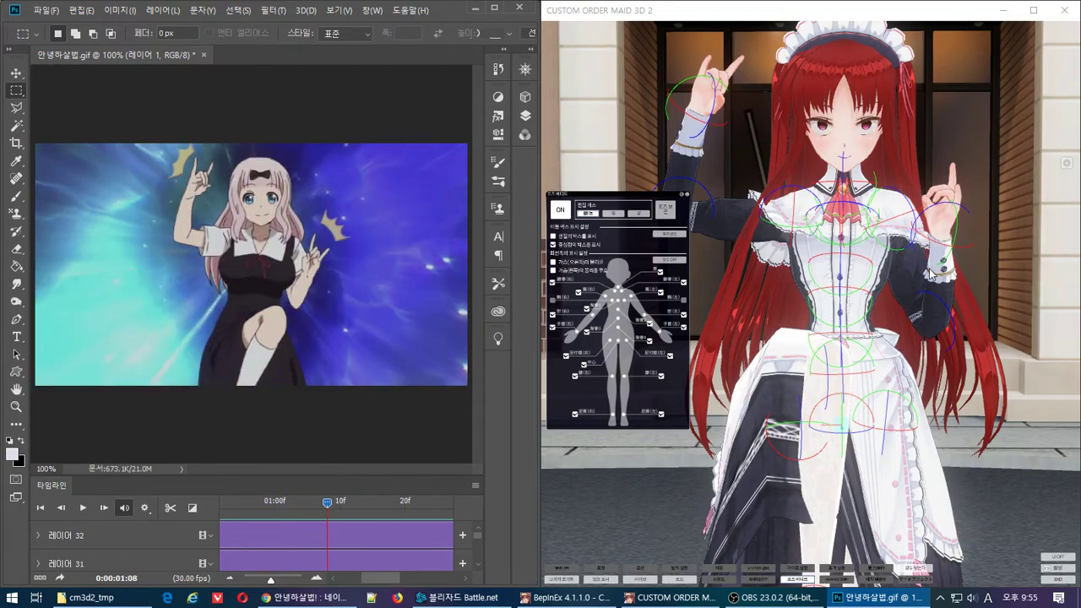
mouse_move(919, 277)
right_down()
mouse_move(848, 291)
mouse_move(909, 294)
right_up()
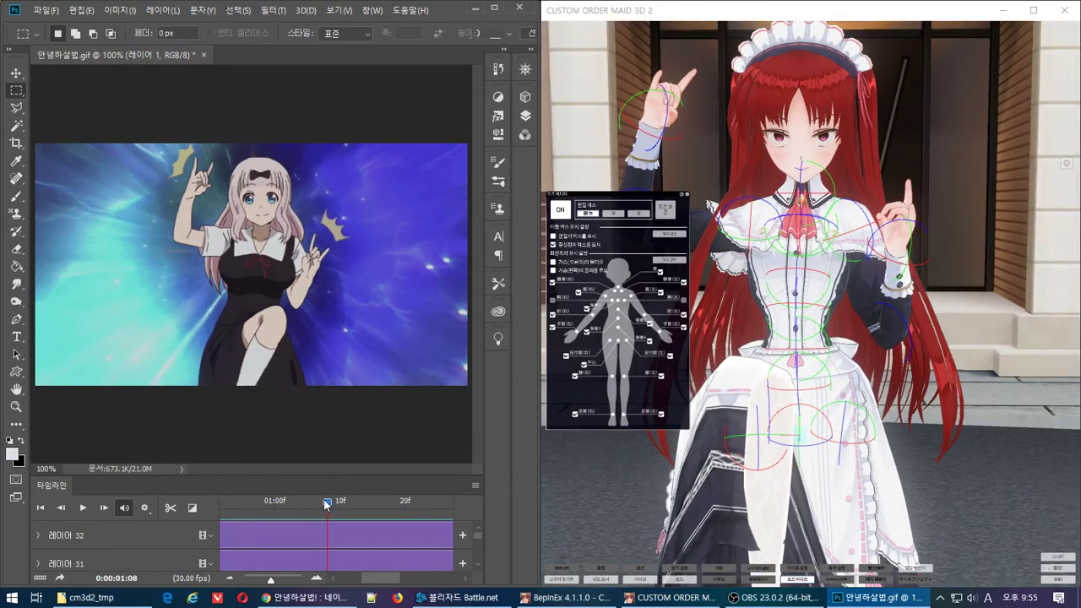
click(293, 501)
drag(293, 506, 285, 507)
drag(332, 503, 355, 499)
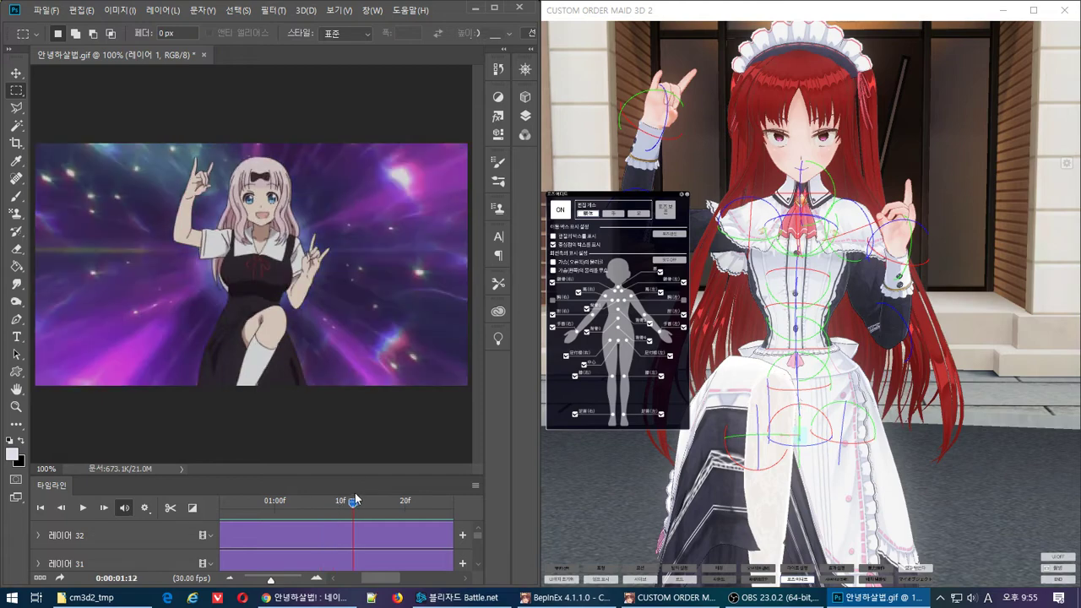
Step: Rotate the raised right leg further inward at the hip so its knee crosses in front of the standing left leg
right_drag(828, 330, 815, 387)
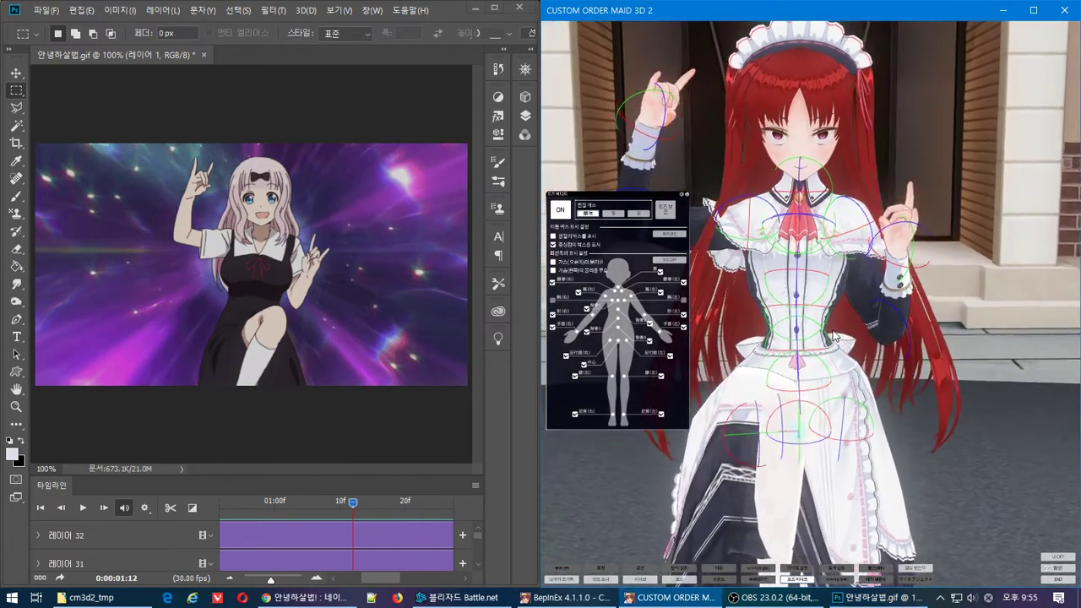
scroll(808, 387, up, 3)
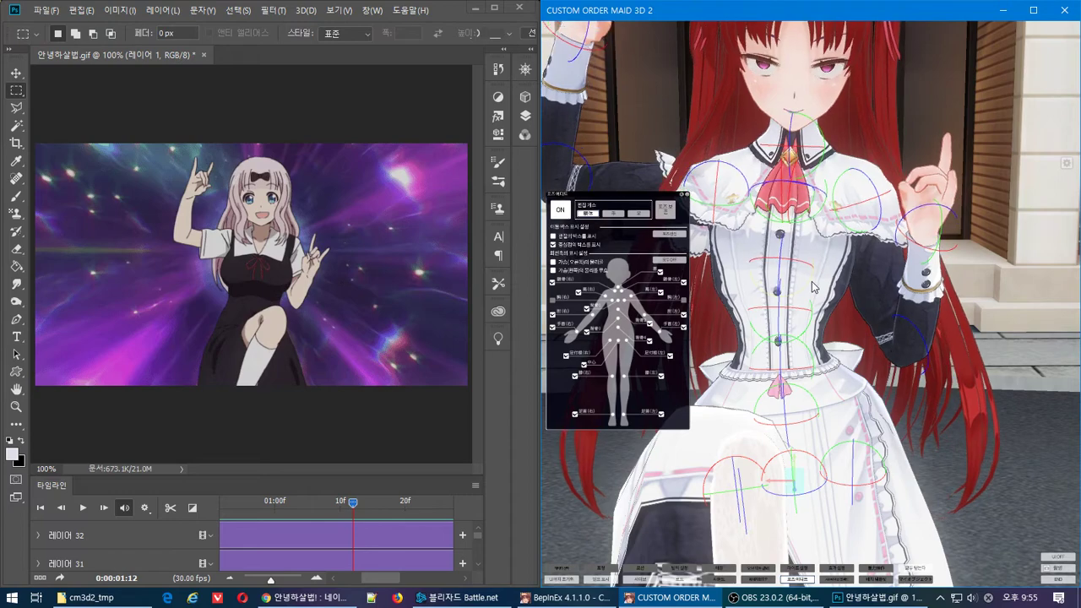
scroll(812, 287, down, 5)
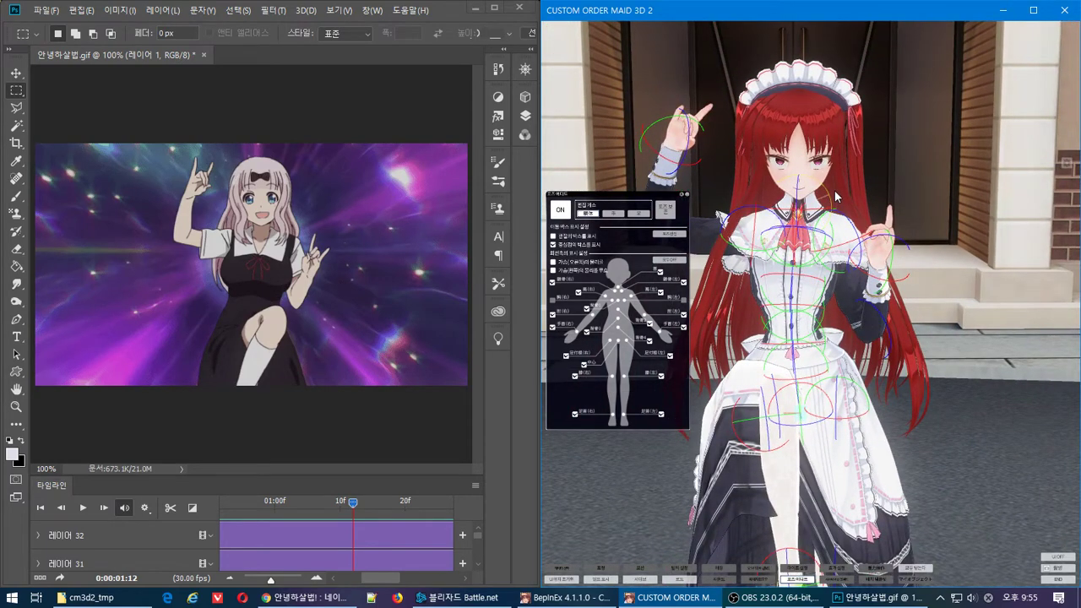
middle_drag(845, 363, 826, 221)
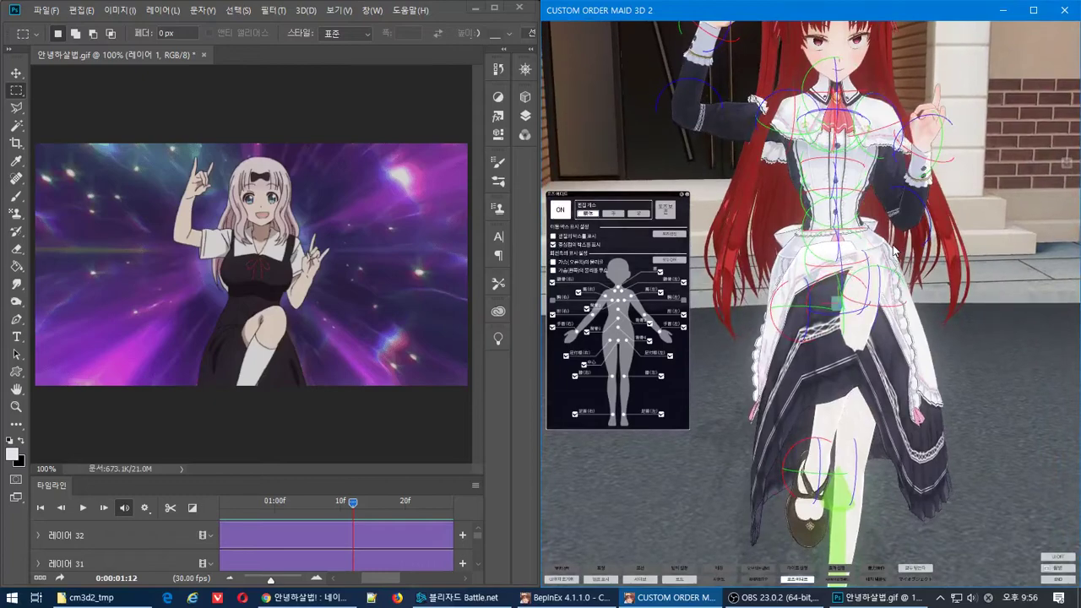
Step: Save the second gesture pose under the name "hi 00001000"
right_drag(909, 244, 879, 295)
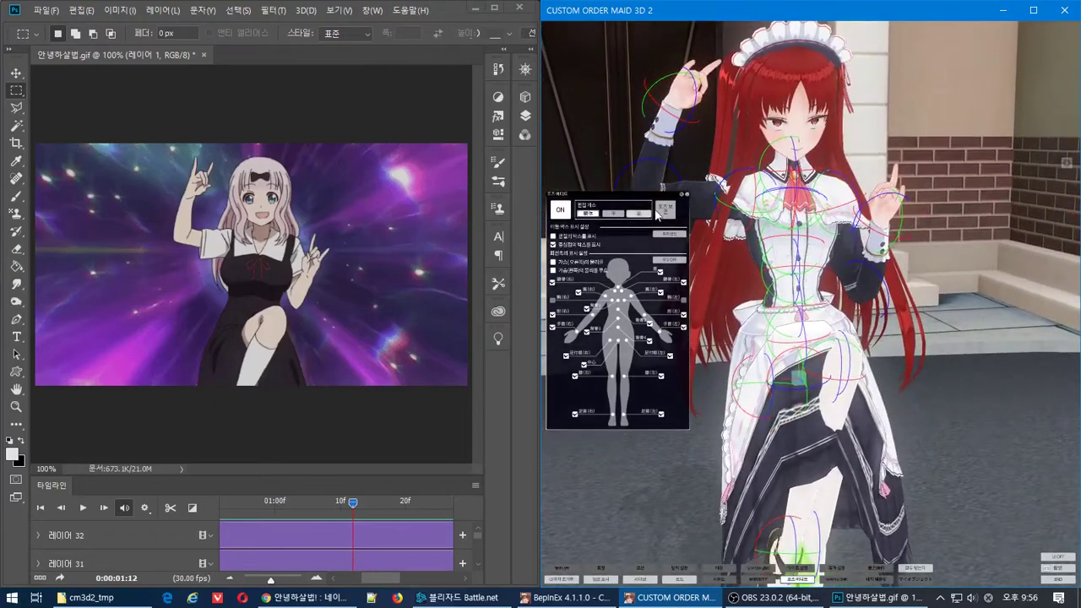
click(667, 210)
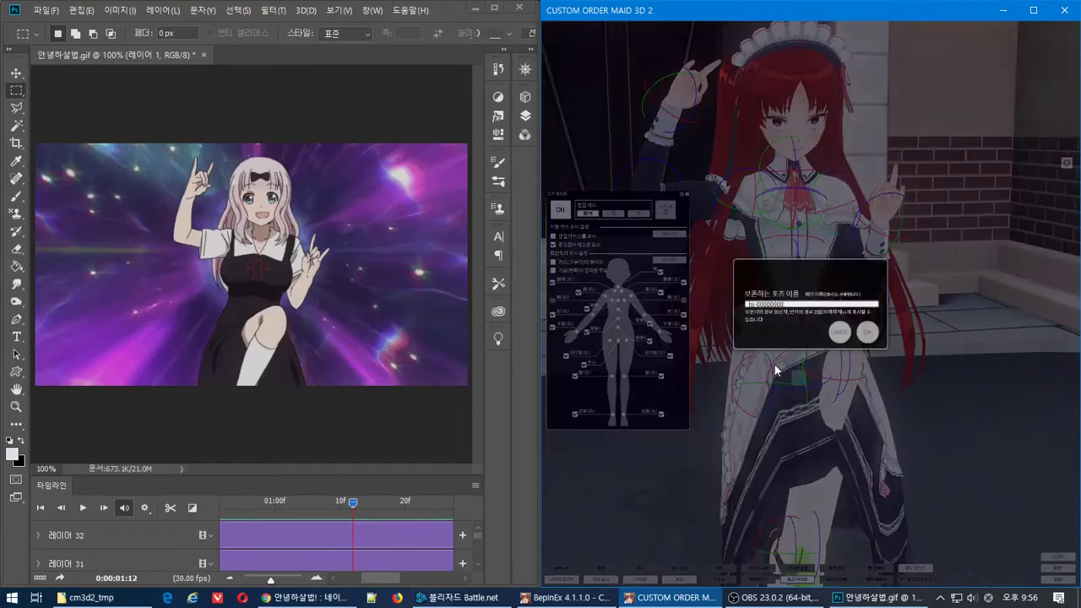
click(872, 334)
click(865, 331)
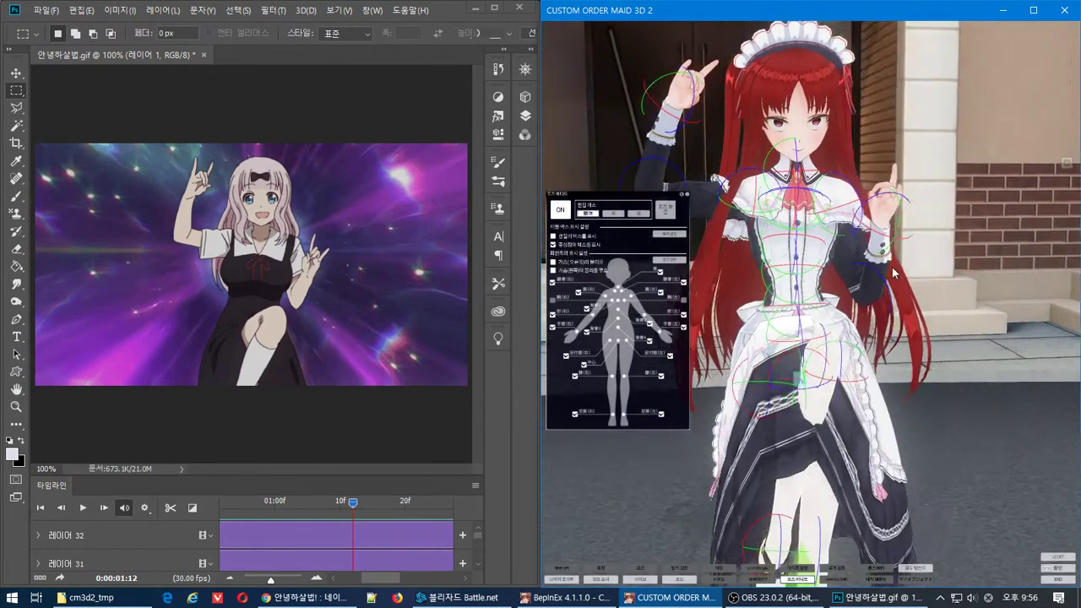
Step: Show the saved poses (마이 포즈) in the motion list and apply "hi 00001000" to the maid
right_drag(892, 273, 900, 266)
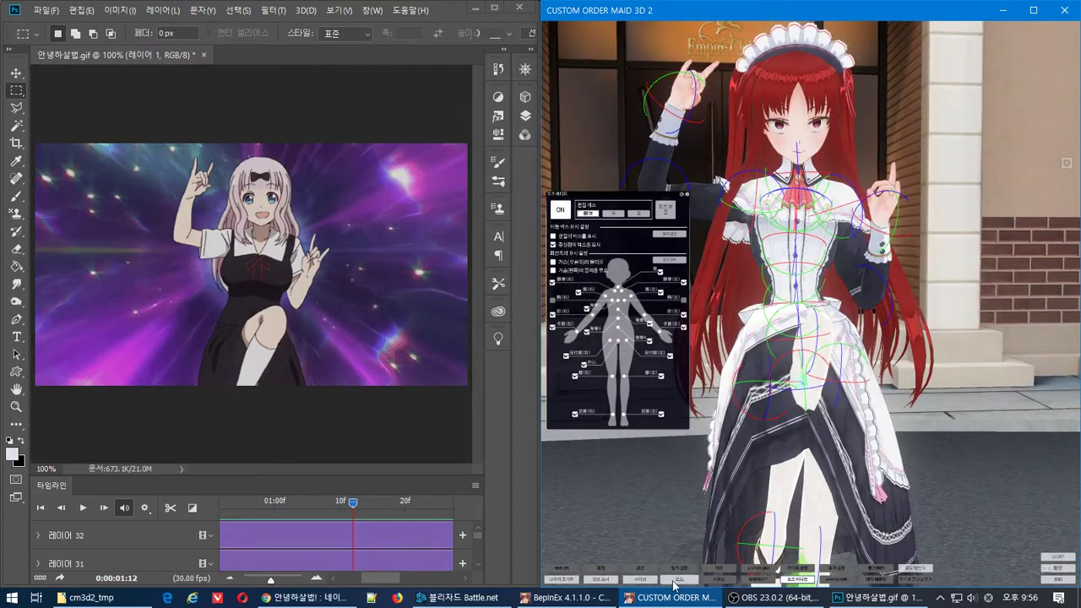
click(646, 570)
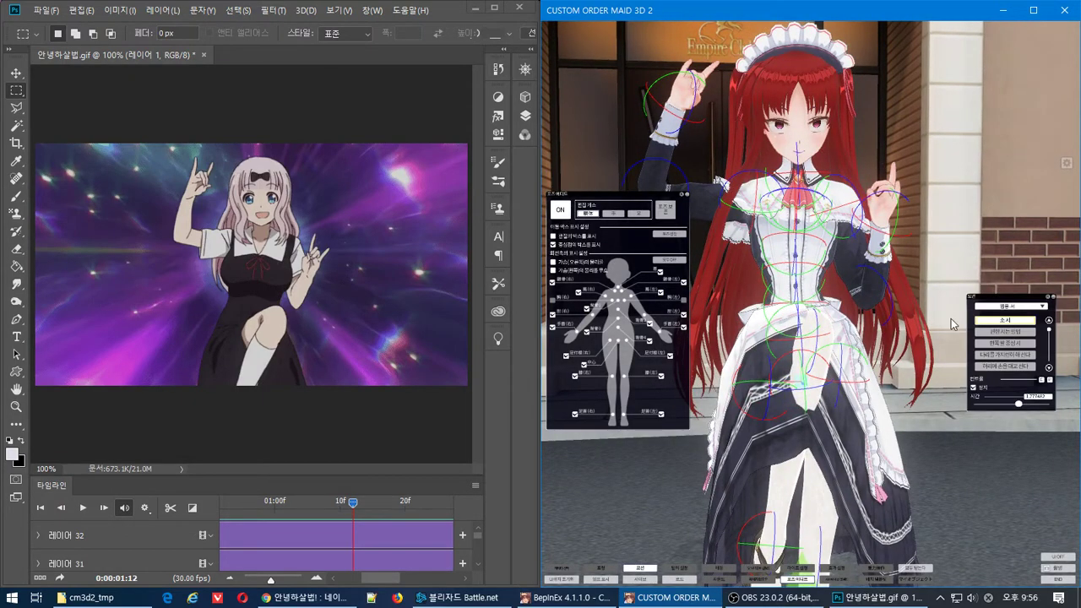
click(1044, 308)
click(1020, 424)
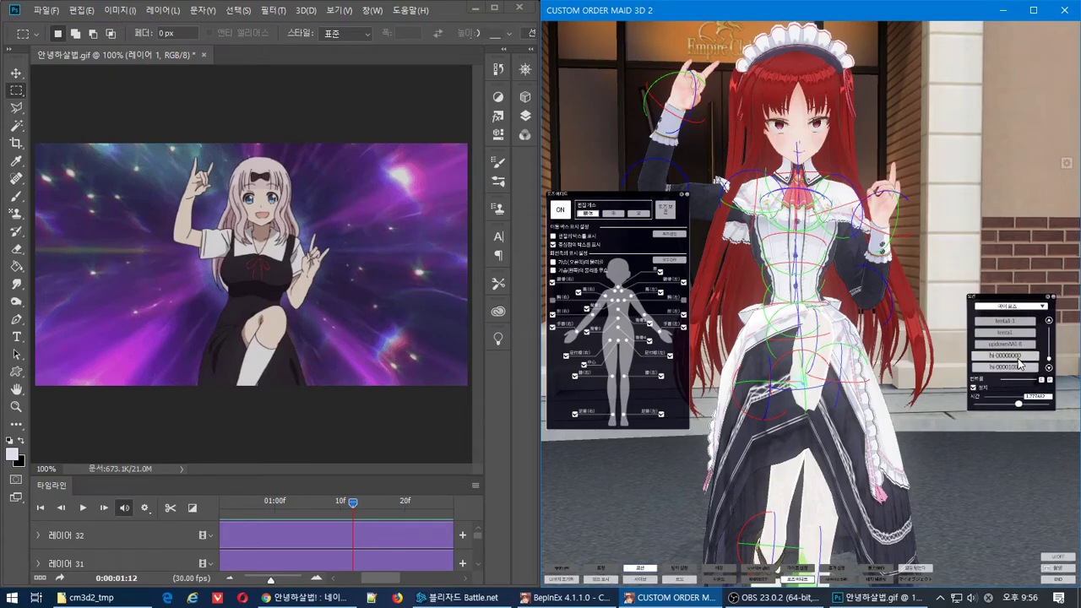
click(1021, 366)
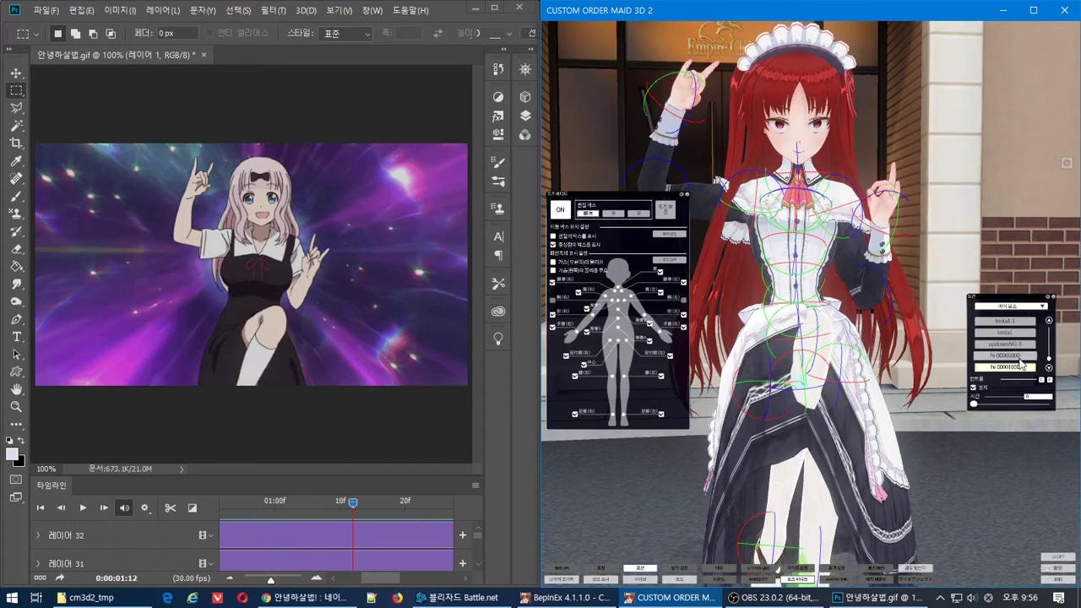
Step: Apply the saved pose "hi 00000000" to the maid and inspect her arms and legs up close
click(1007, 356)
scroll(861, 356, up, 4)
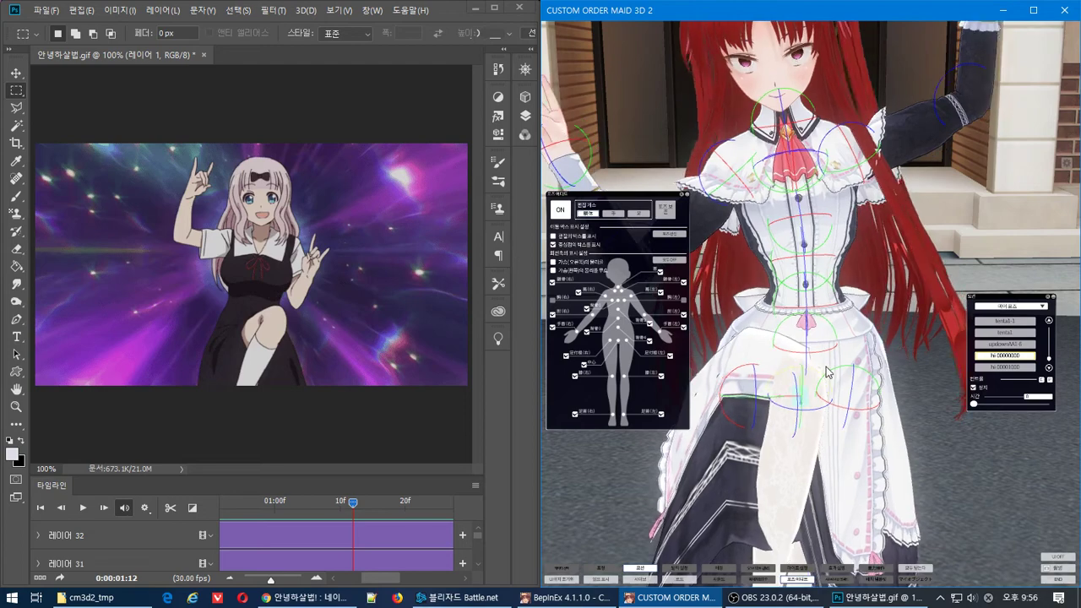
scroll(833, 370, down, 4)
right_drag(833, 370, 844, 184)
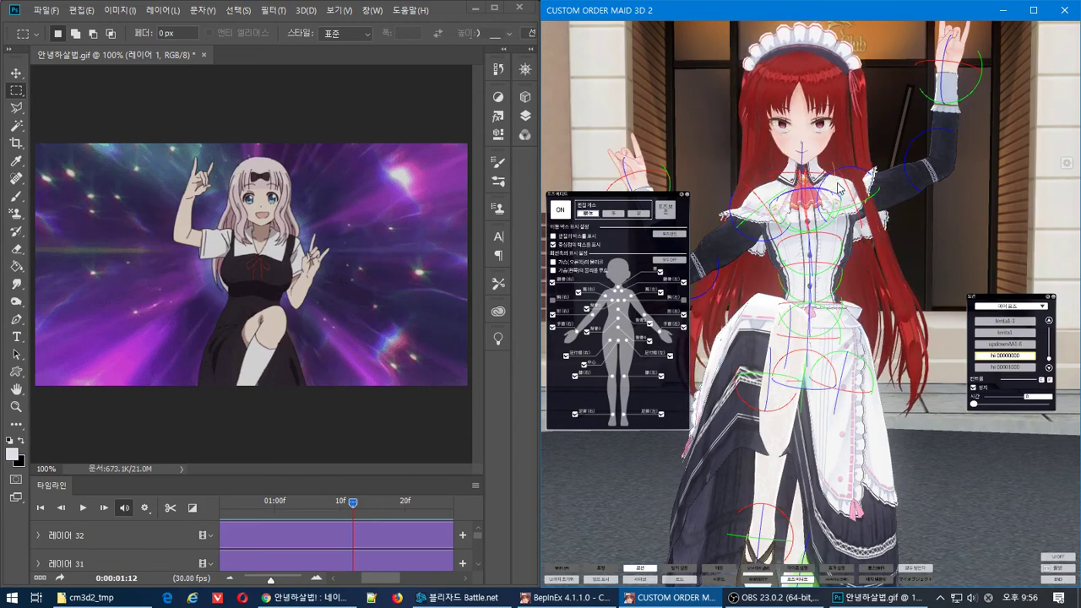
mouse_move(841, 190)
right_down()
mouse_move(848, 326)
mouse_move(844, 184)
right_up()
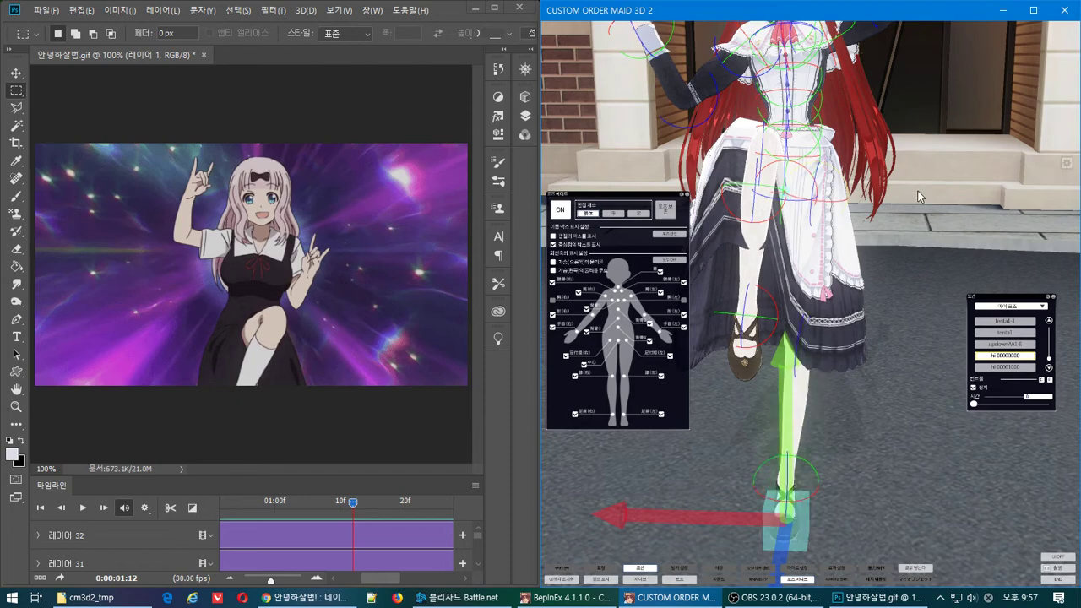
Step: Scrub the dance GIF's timeline in Photoshop back to the first gesture frame at 0:00:01:01
mouse_move(920, 189)
right_down()
mouse_move(936, 186)
mouse_move(922, 168)
right_up()
middle_drag(922, 170, 927, 262)
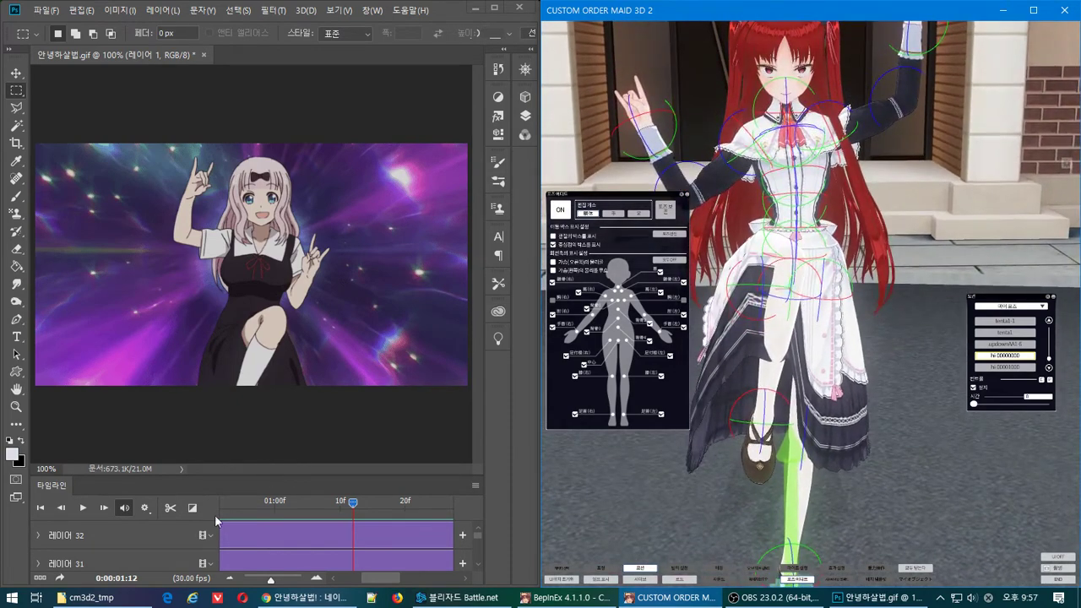
click(350, 507)
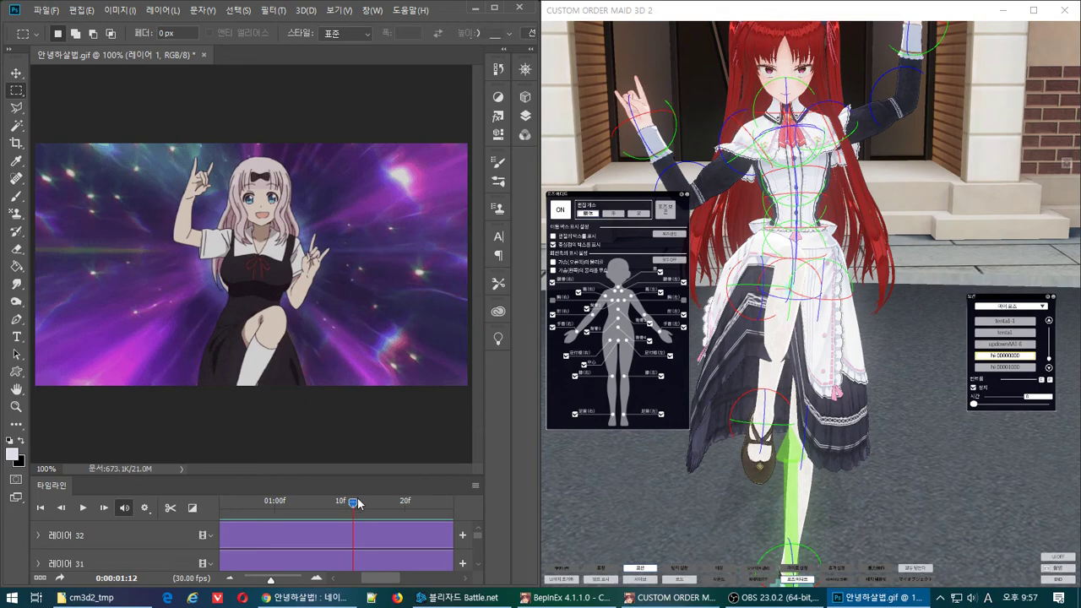
drag(358, 504, 280, 508)
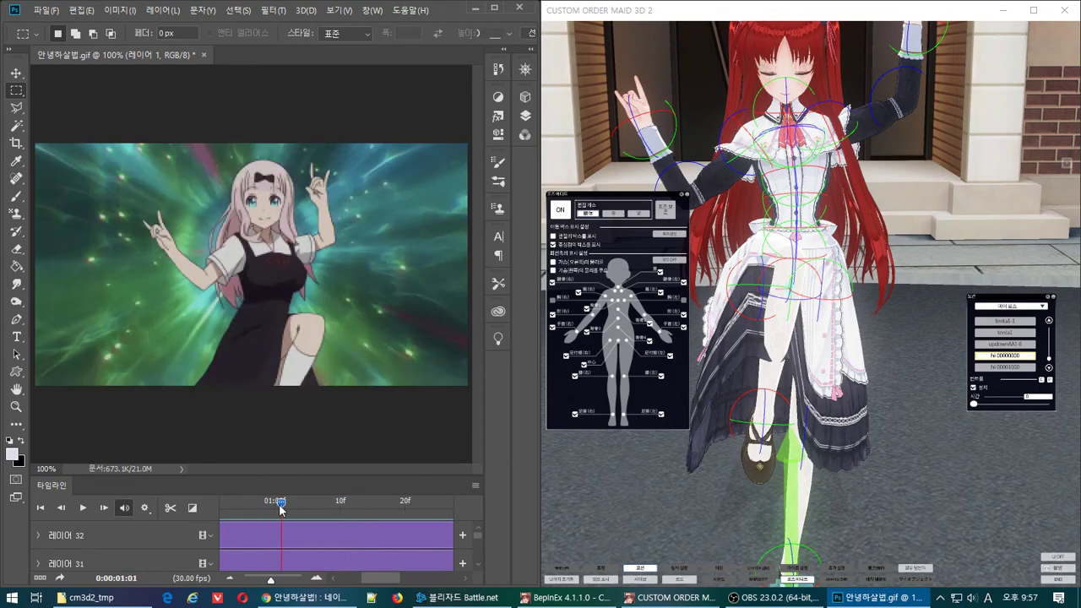
Step: Examine the maid's hips, crossed legs and feet up close against the reference frame in Custom Order Maid 3D 2
right_drag(904, 233, 887, 300)
scroll(796, 302, up, 4)
drag(795, 300, 818, 221)
middle_drag(820, 221, 826, 164)
right_drag(827, 164, 825, 183)
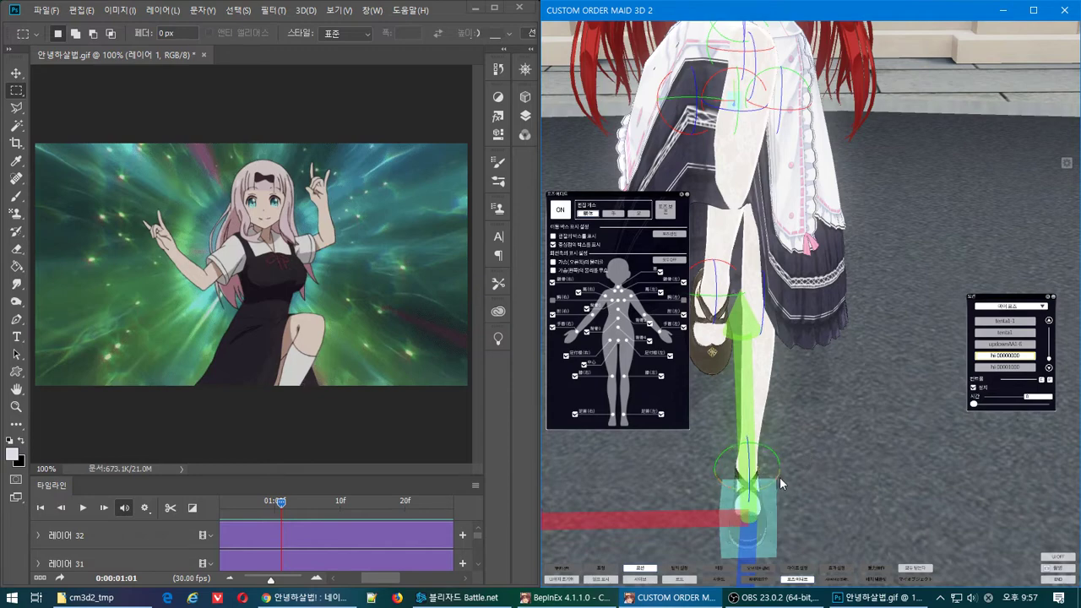
right_drag(785, 474, 946, 368)
middle_drag(876, 419, 874, 262)
right_drag(875, 267, 803, 359)
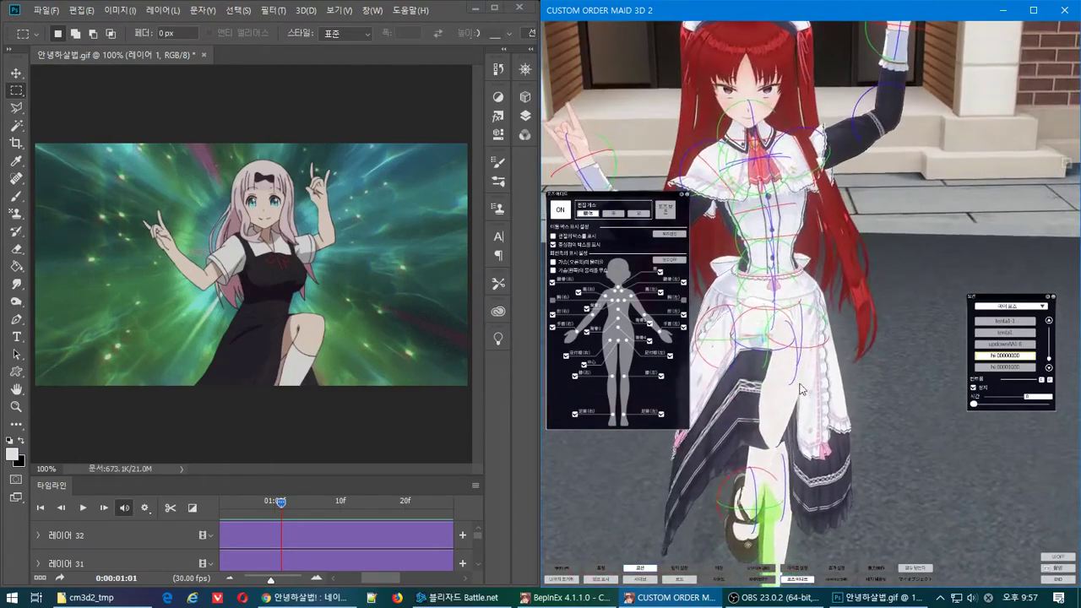
Step: Compare the maid's upper body, raised arms and hand gestures with the reference frame from several angles
middle_drag(807, 304, 805, 412)
right_drag(804, 412, 844, 393)
middle_drag(844, 392, 888, 308)
right_drag(888, 308, 831, 206)
right_drag(698, 177, 802, 251)
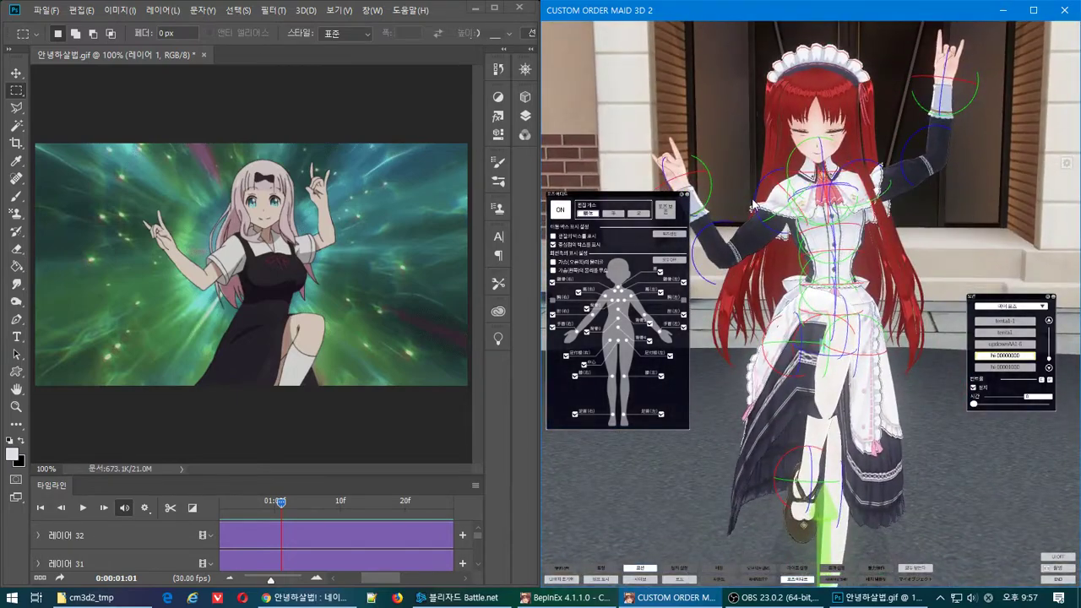
right_drag(753, 204, 774, 151)
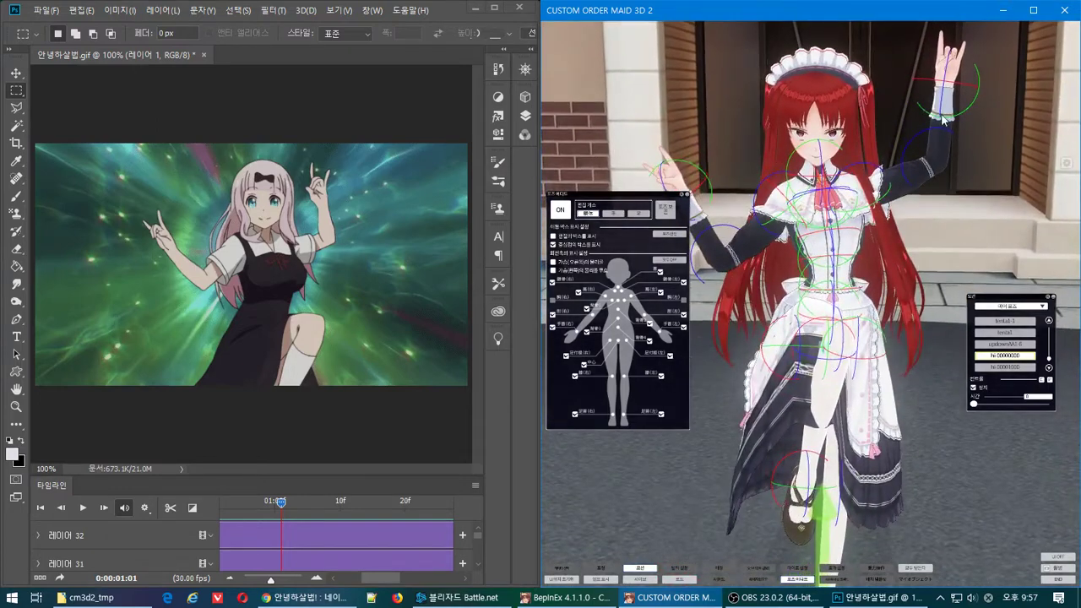
right_drag(942, 121, 957, 76)
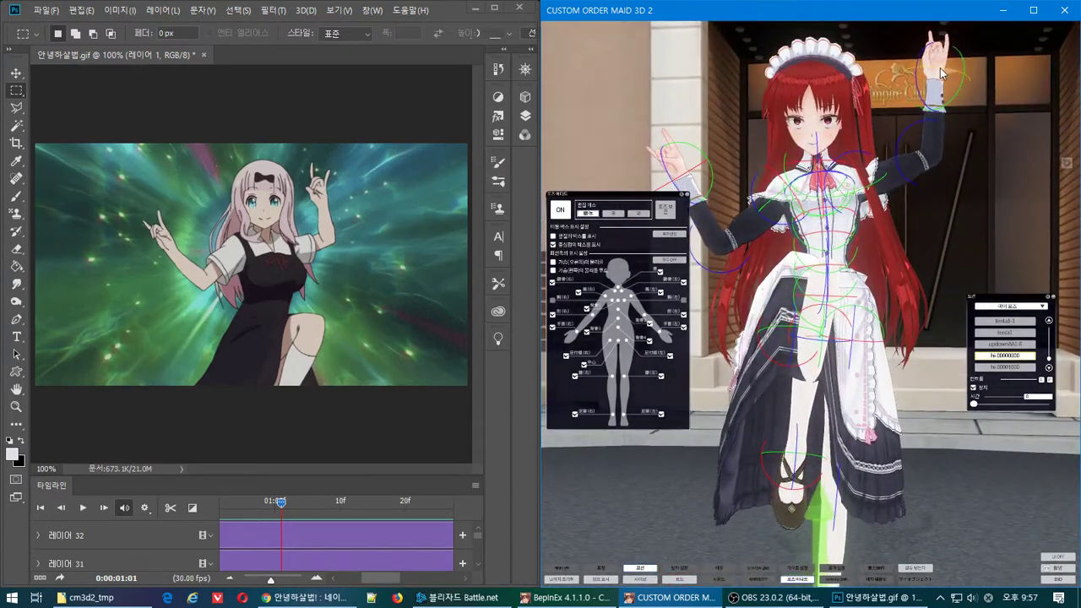
right_drag(935, 71, 939, 75)
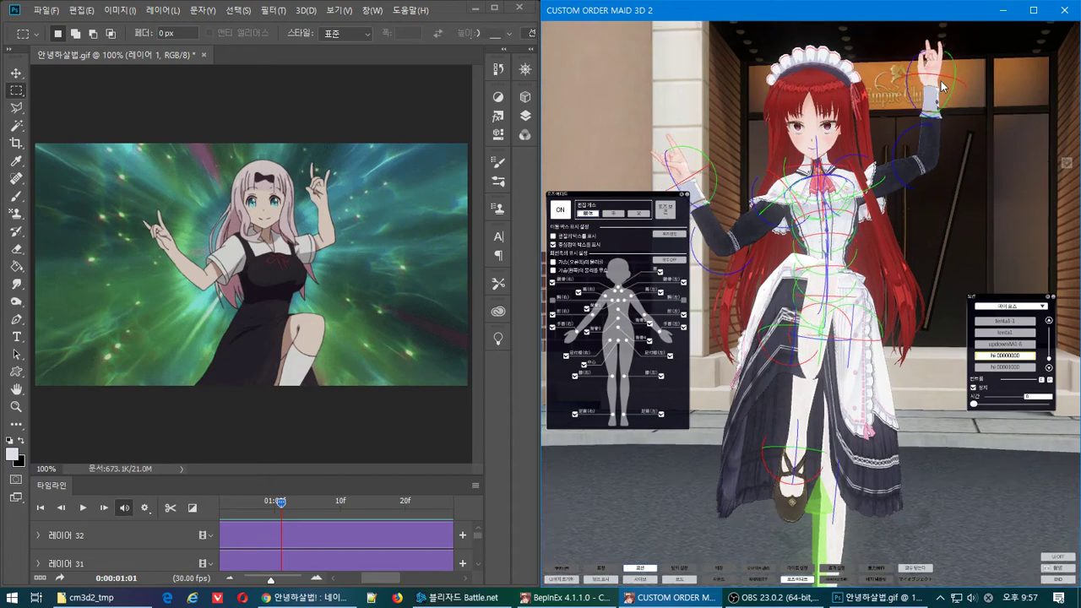
scroll(937, 76, up, 3)
middle_drag(934, 101, 910, 229)
right_drag(911, 229, 919, 250)
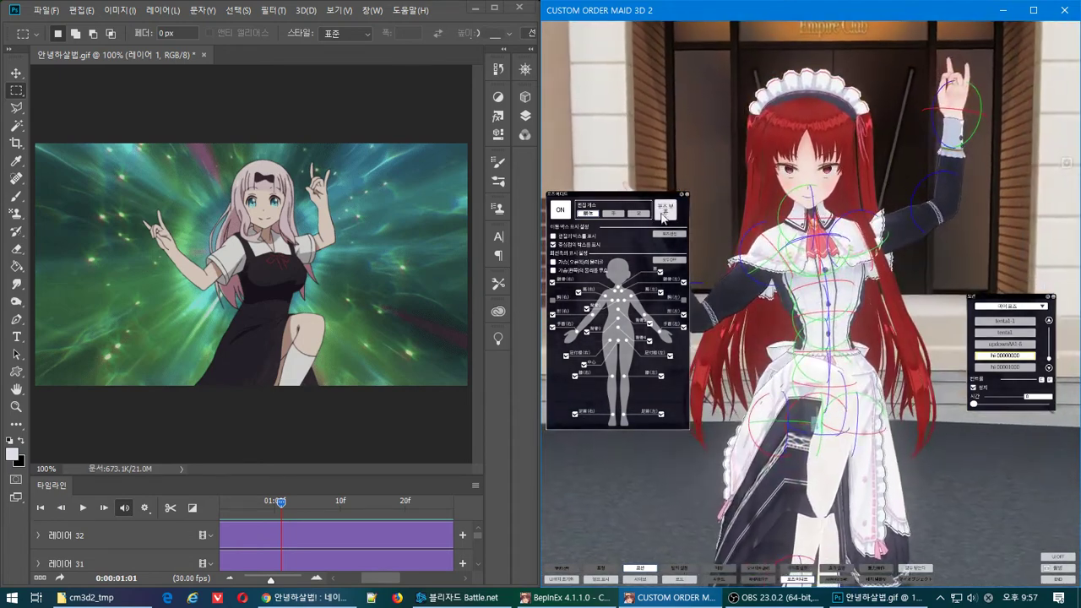
Step: Save the current pose as "hi 00000000" and try to build a "hi" animation in PoseStream
click(665, 211)
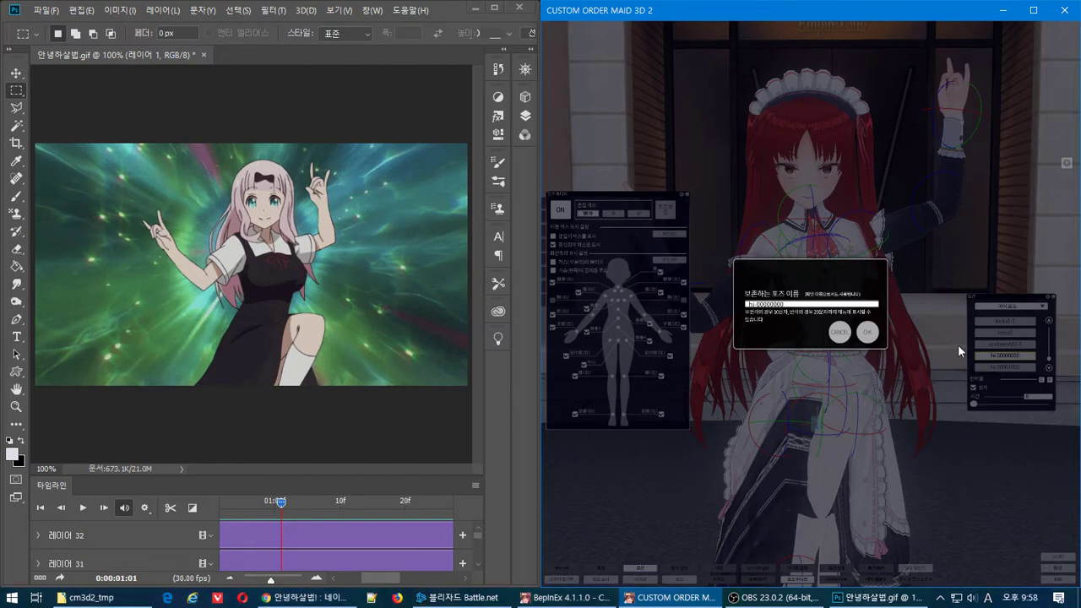
click(868, 331)
click(834, 329)
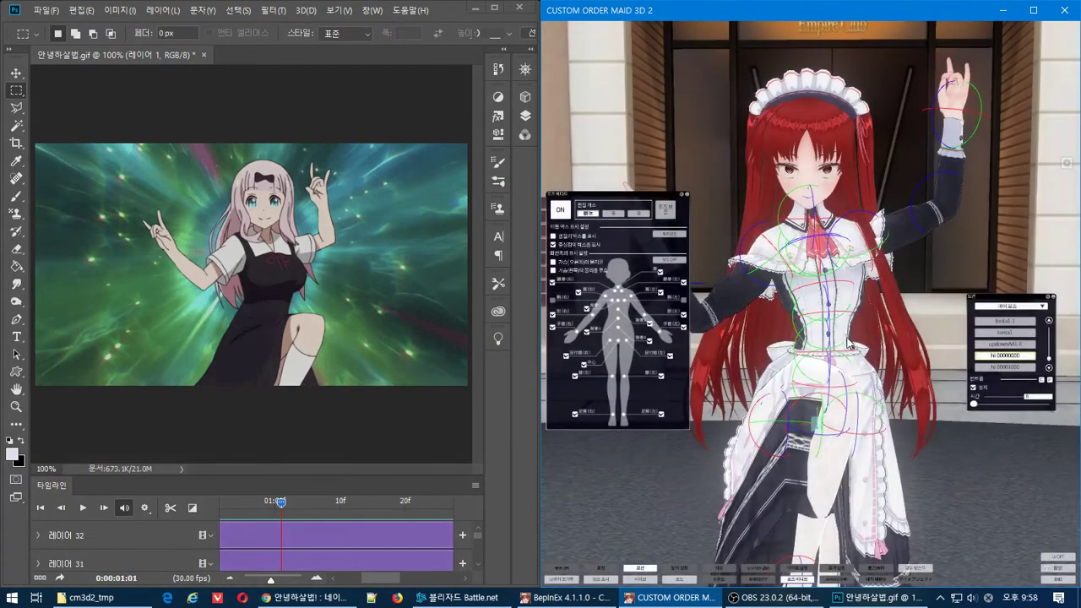
key(n)
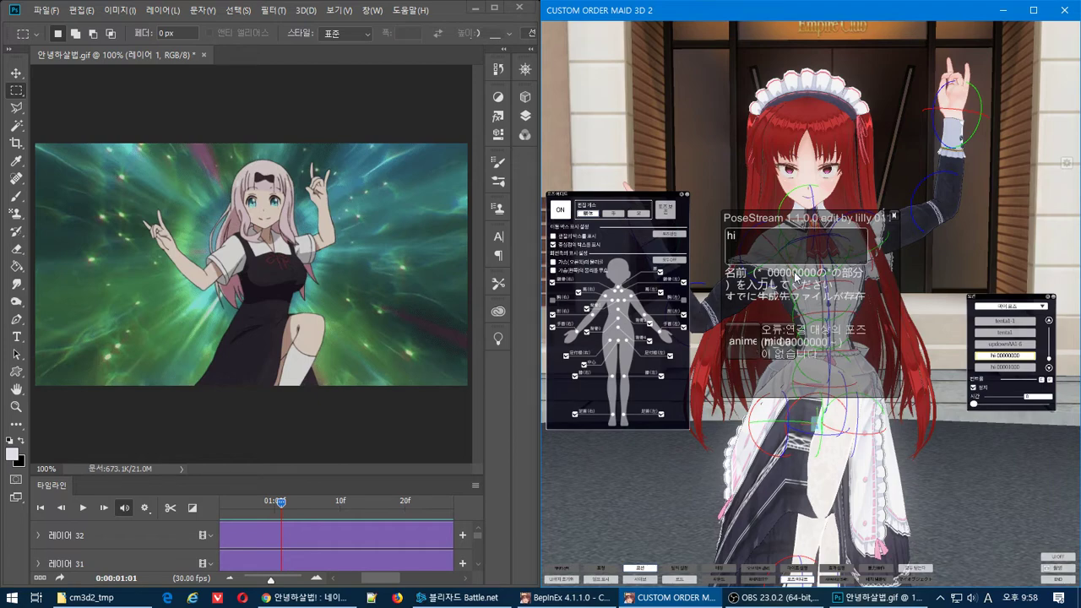
Step: Open the COM3D2 > PhotoModeData > MyPose folder in File Explorer and locate the saved "hi" pose files
click(89, 597)
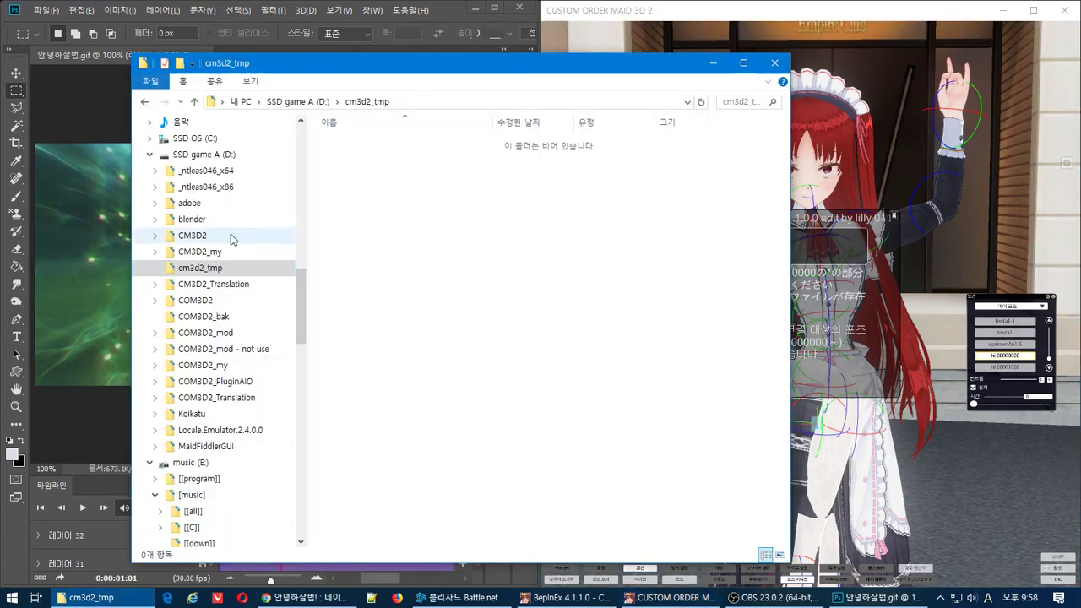
click(279, 301)
scroll(419, 359, down, 1)
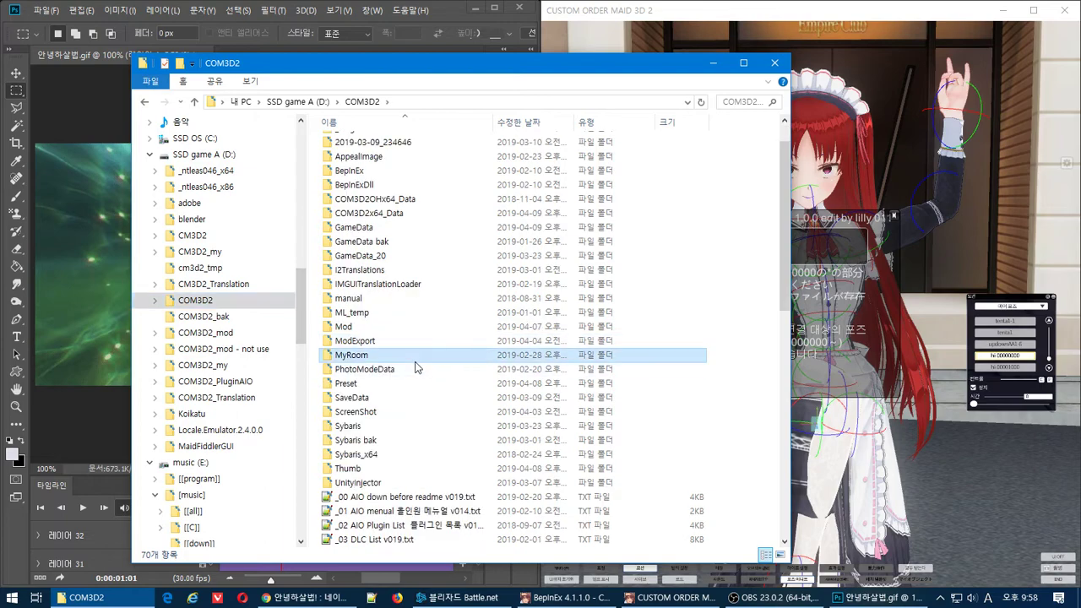
double_click(415, 369)
double_click(385, 186)
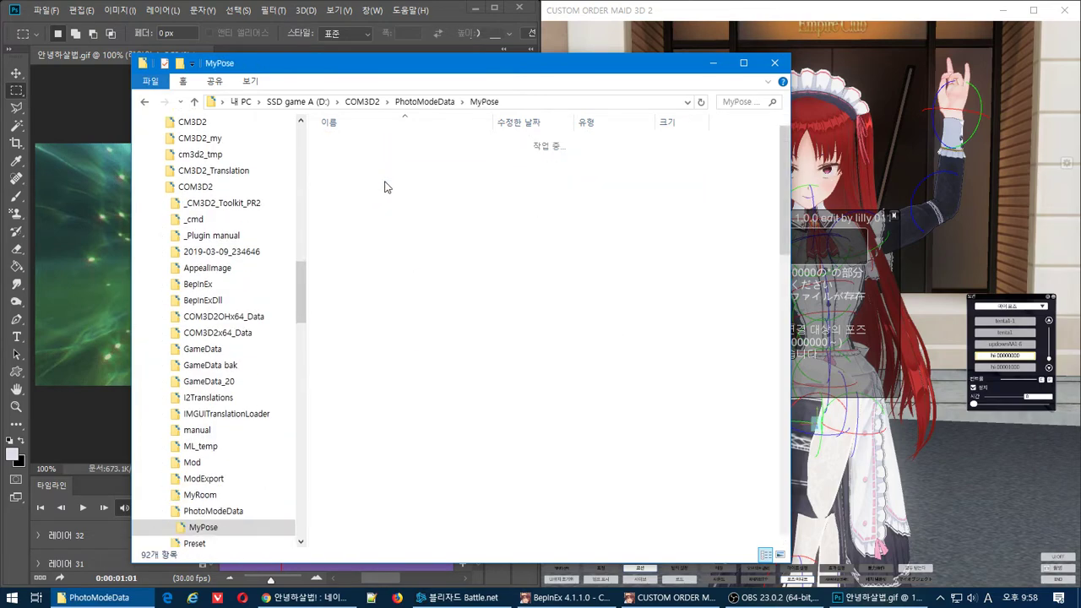
scroll(439, 193, down, 15)
scroll(474, 195, up, 7)
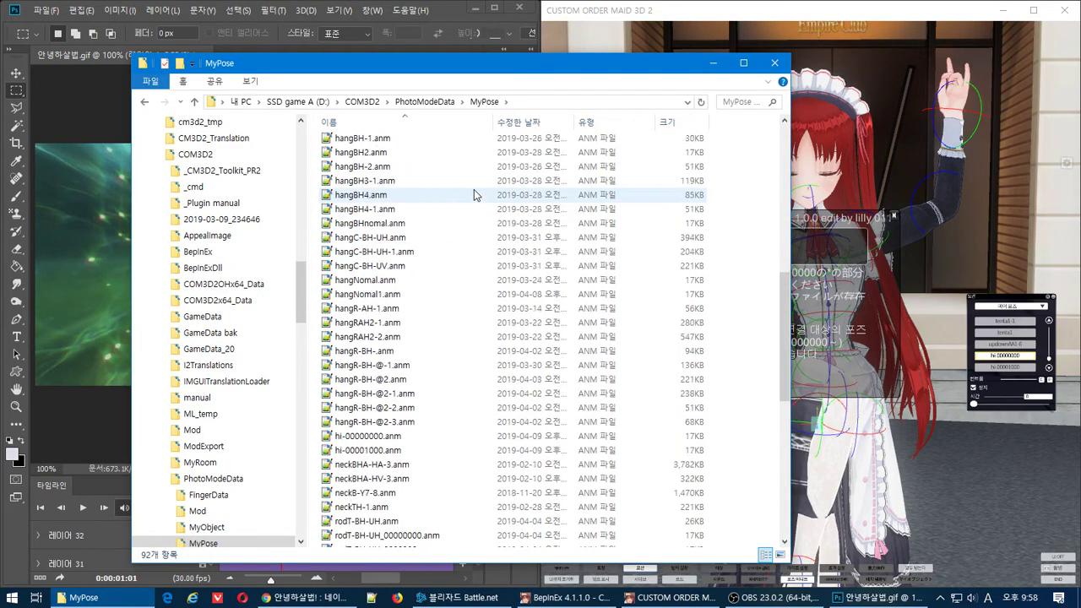
scroll(474, 195, up, 8)
scroll(456, 194, down, 12)
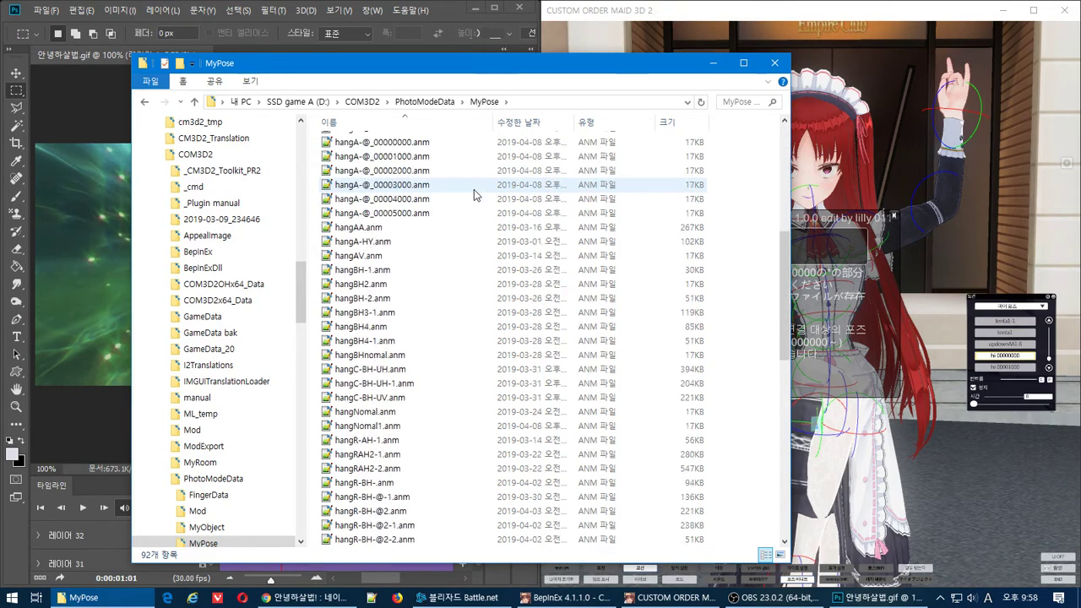
Step: Rename the two saved pose files to hi_00000000.anm and hi_00001000.anm, replacing the hyphens with underscores
click(409, 360)
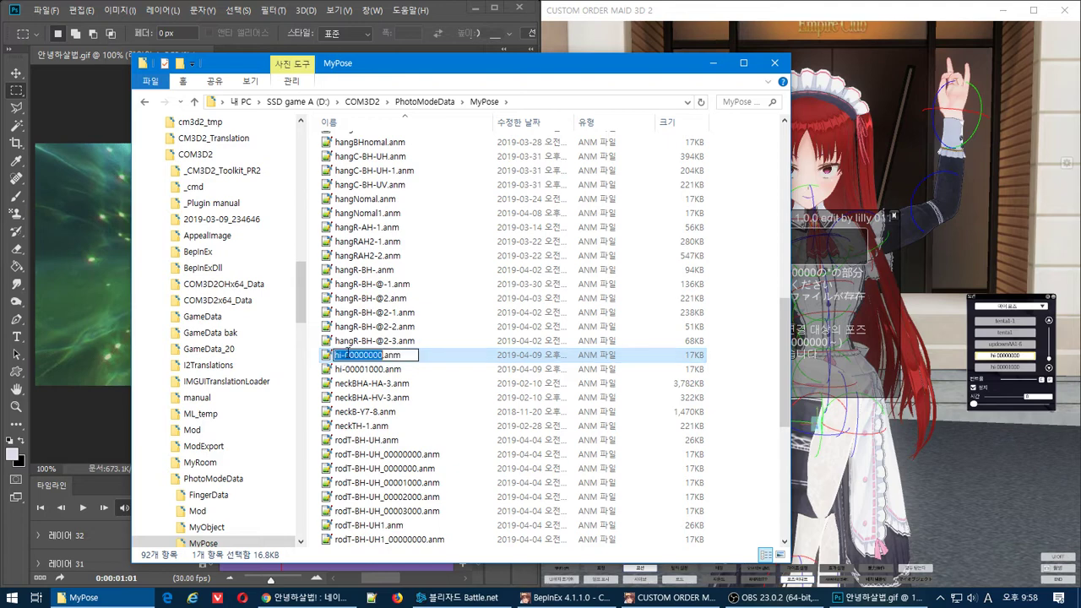
click(344, 354)
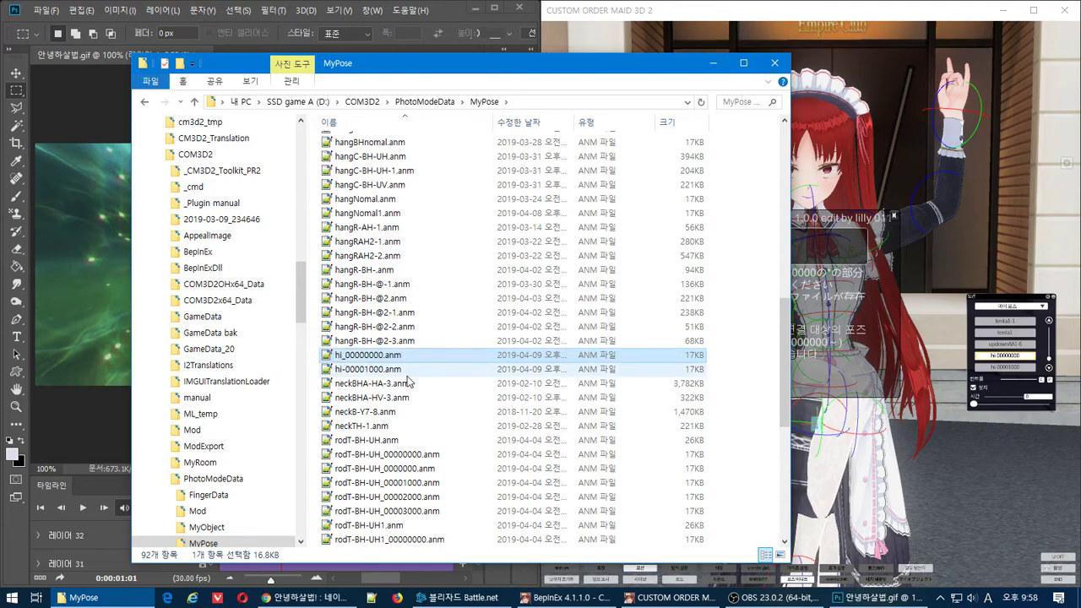
key(Down)
key(F2)
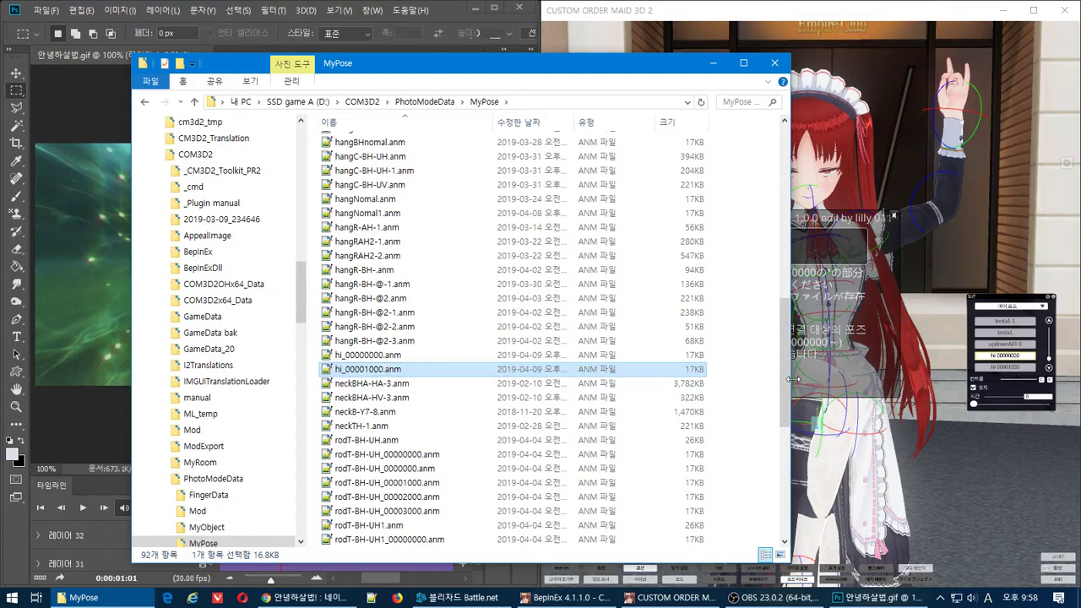
Step: Switch back to Custom Order Maid 3D 2, generate the "hi" animation in PoseStream and close its window
click(892, 308)
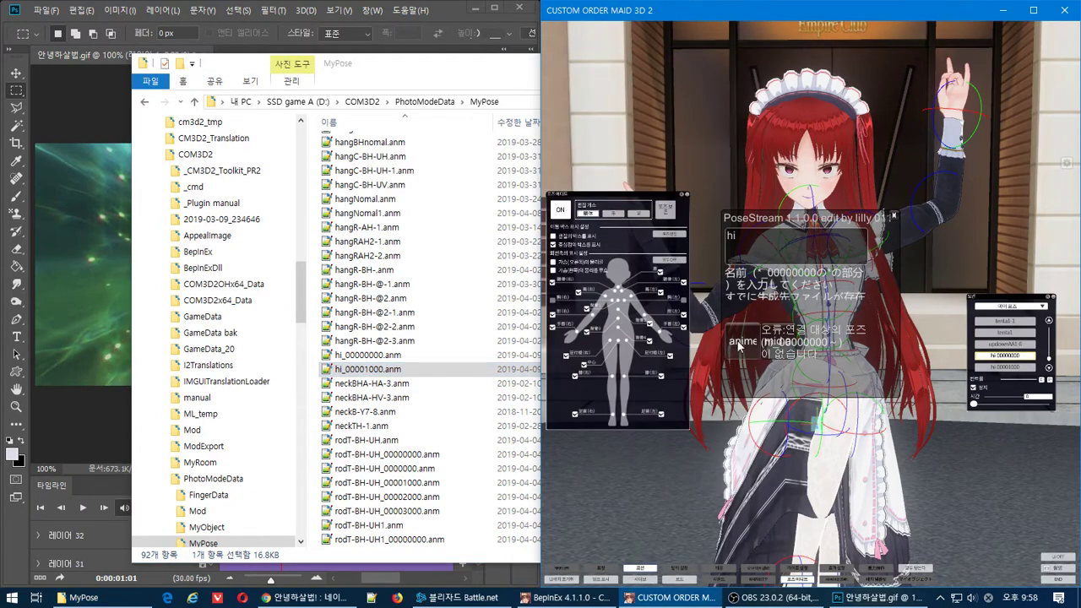
click(739, 343)
click(893, 219)
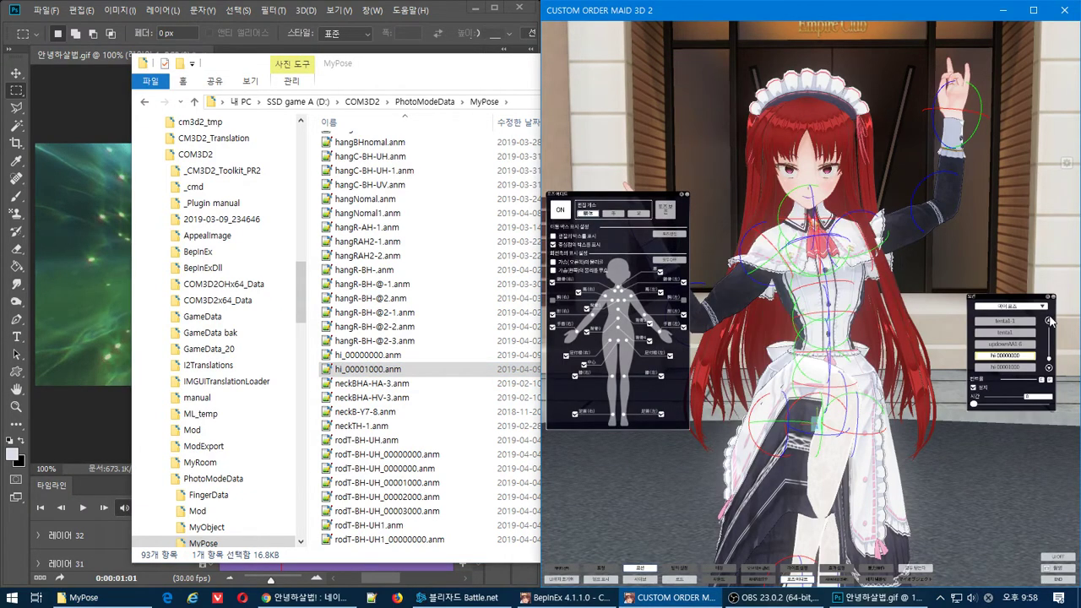
Step: Reload the saved poses (마이 포즈) in the motion list and play the "hi" animation on the maid
click(1027, 309)
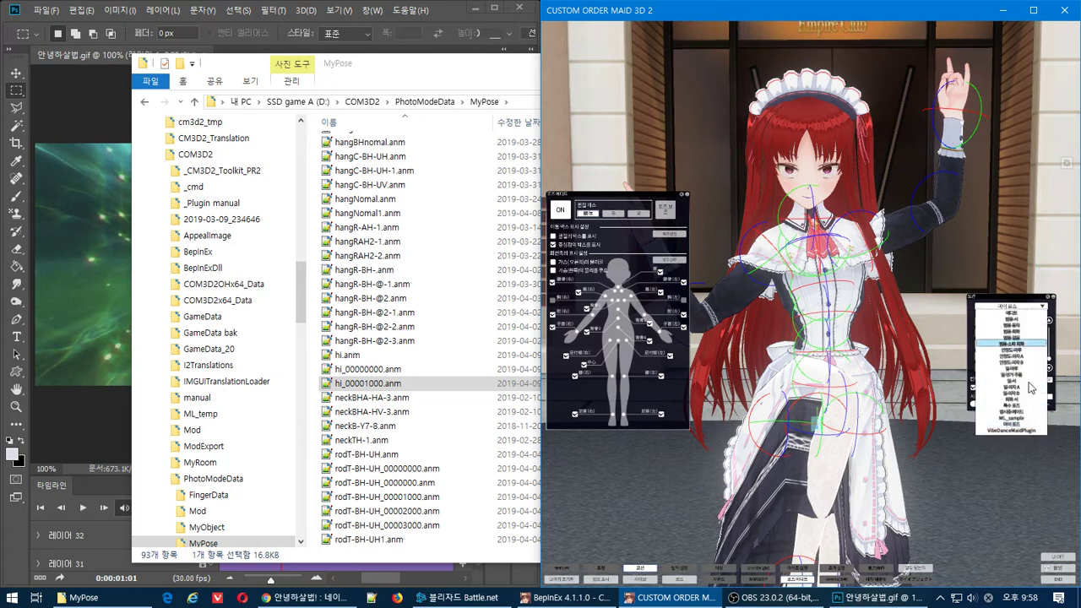
click(1017, 425)
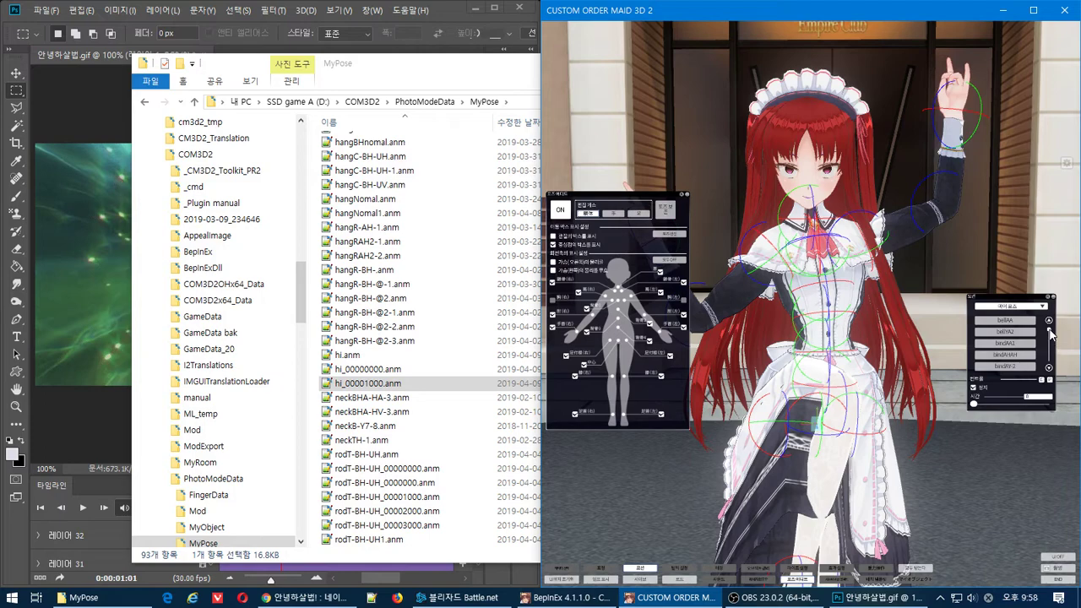
drag(1050, 335, 1054, 414)
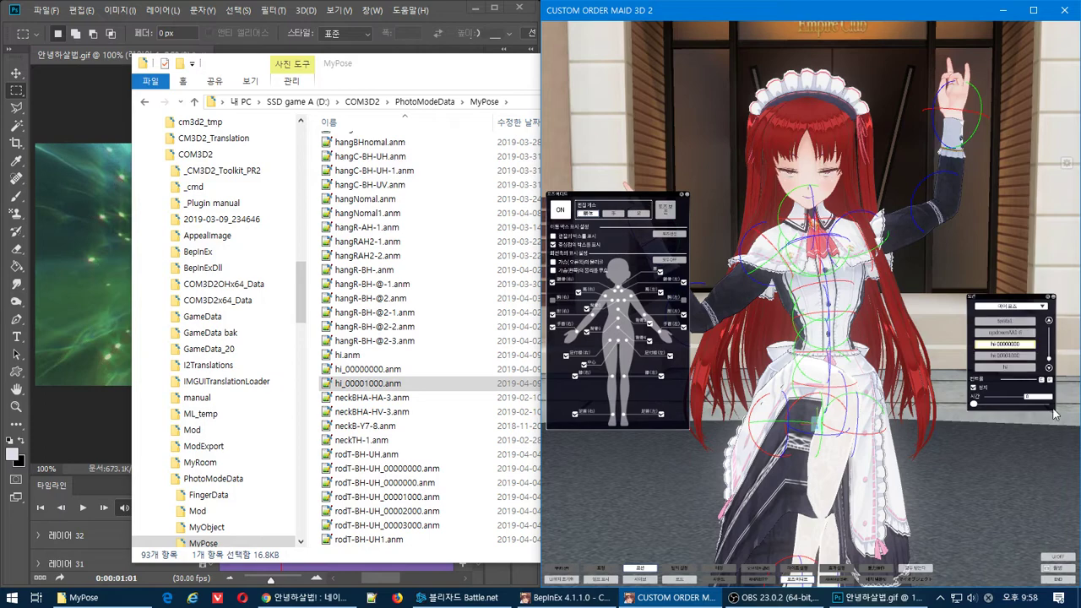
click(984, 390)
click(871, 342)
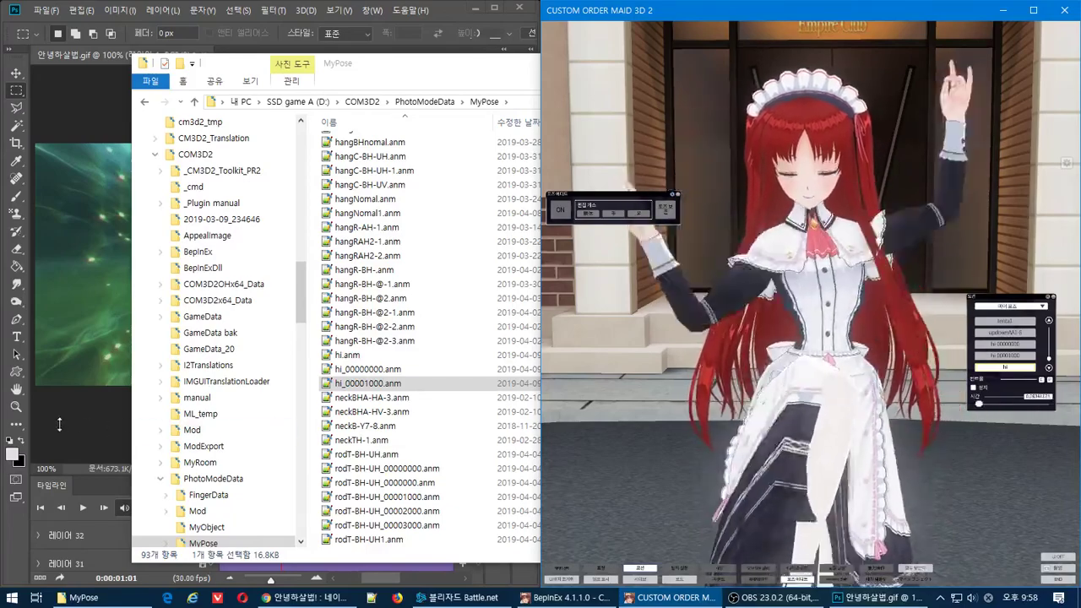
Step: Scrub the GIF in Photoshop to 0:00:01:13 and pause the maid's "hi" motion near its second gesture
click(60, 424)
drag(279, 505, 359, 502)
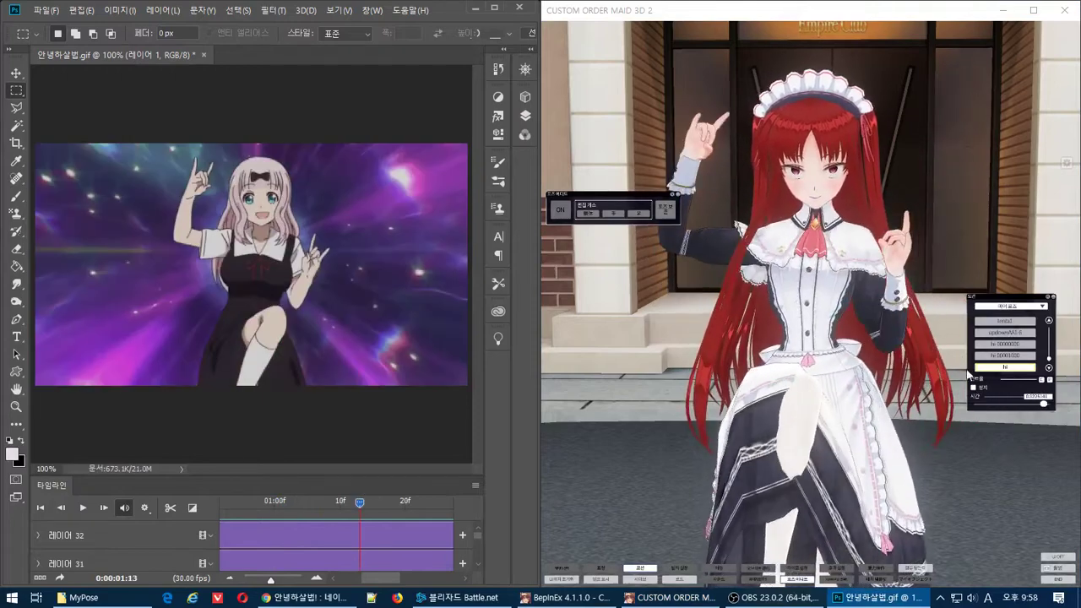
click(973, 387)
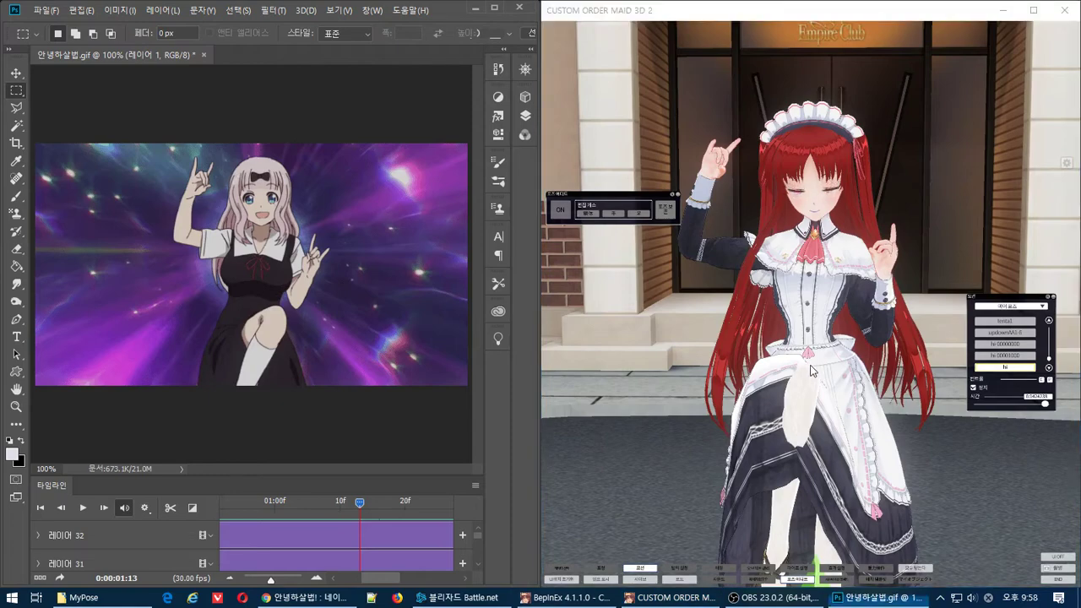
Step: Switch to the MyPose folder and duplicate hi_00000000.anm, keeping the copy's default name
key(alt+Tab)
key(Tab)
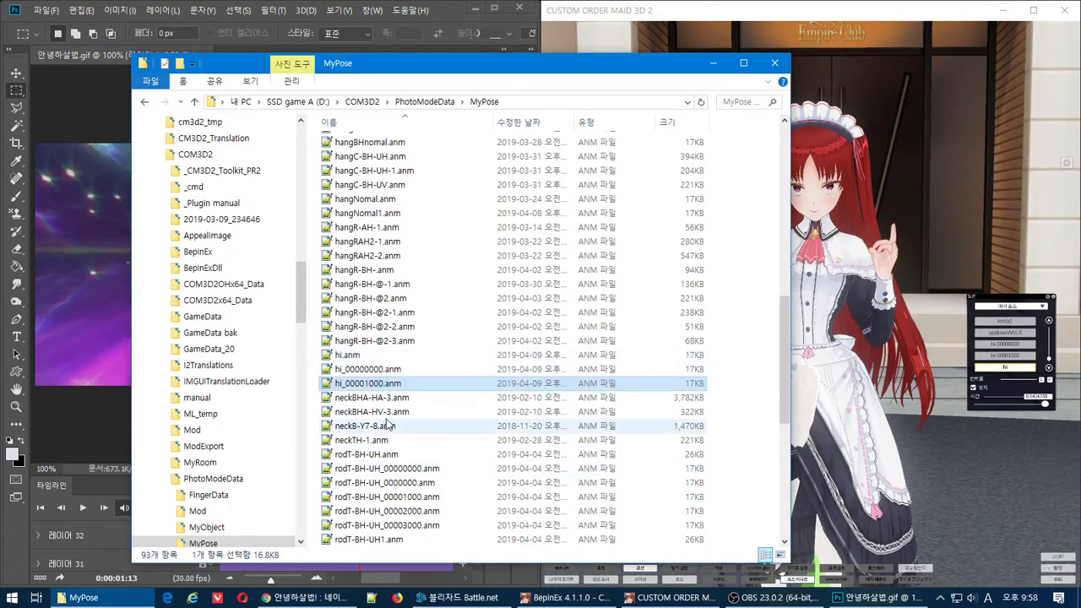
click(382, 372)
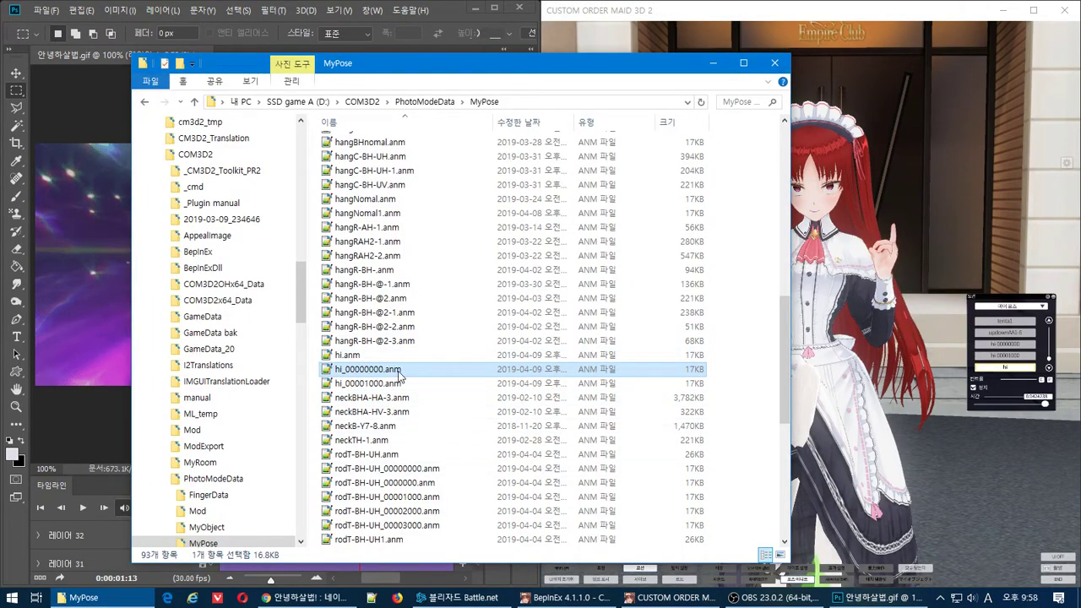
key(ctrl+v)
key(F2)
drag(385, 371, 390, 372)
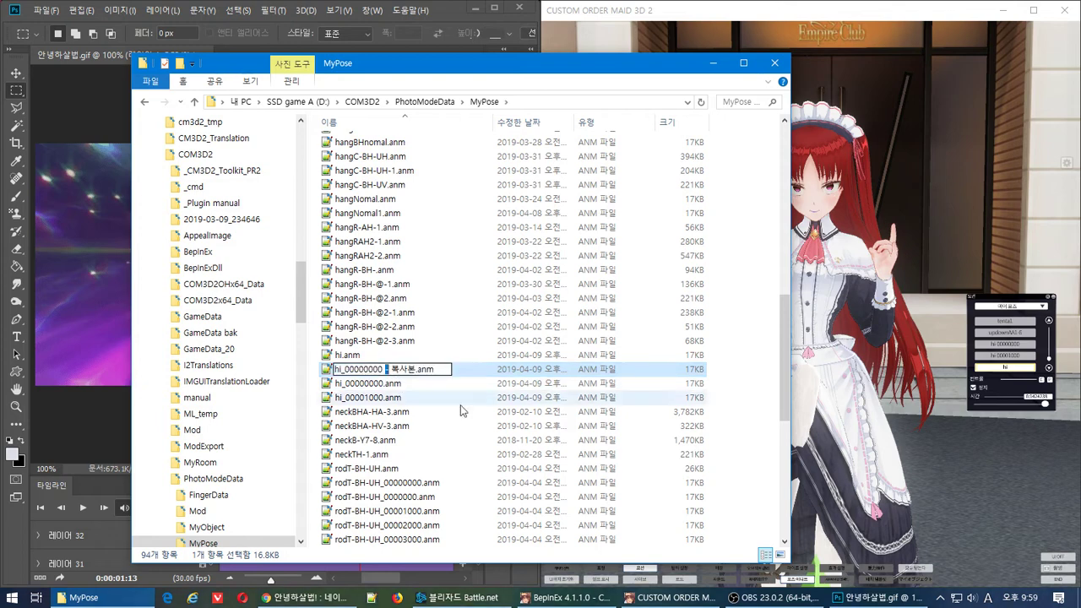
key(Escape)
Step: Rename the pose file hi_00001000.anm to hi_00001500.anm
key(Down)
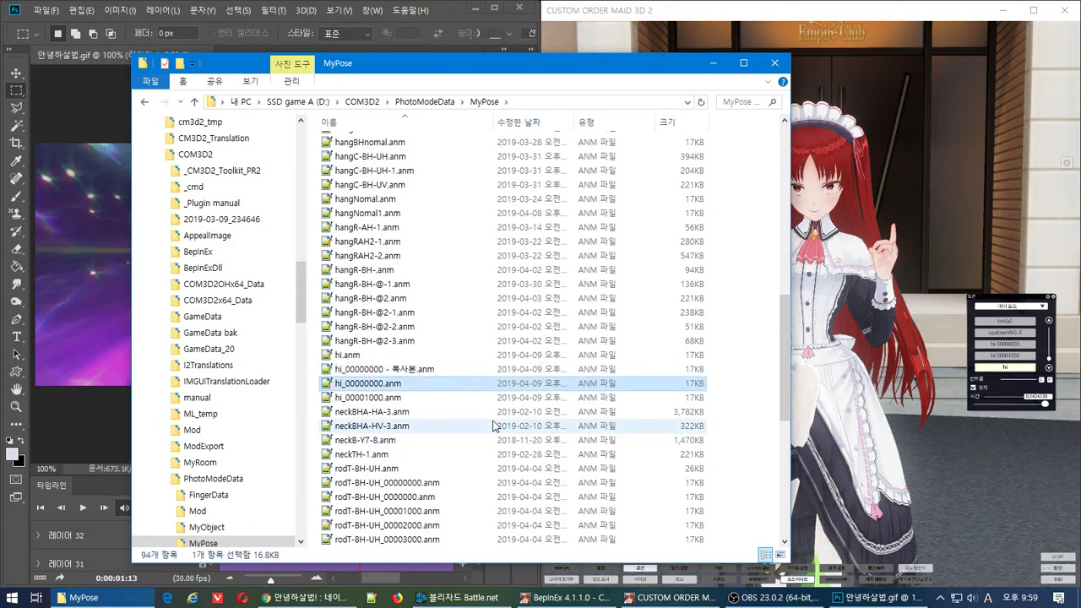
key(F2)
key(Escape)
key(Down)
key(F2)
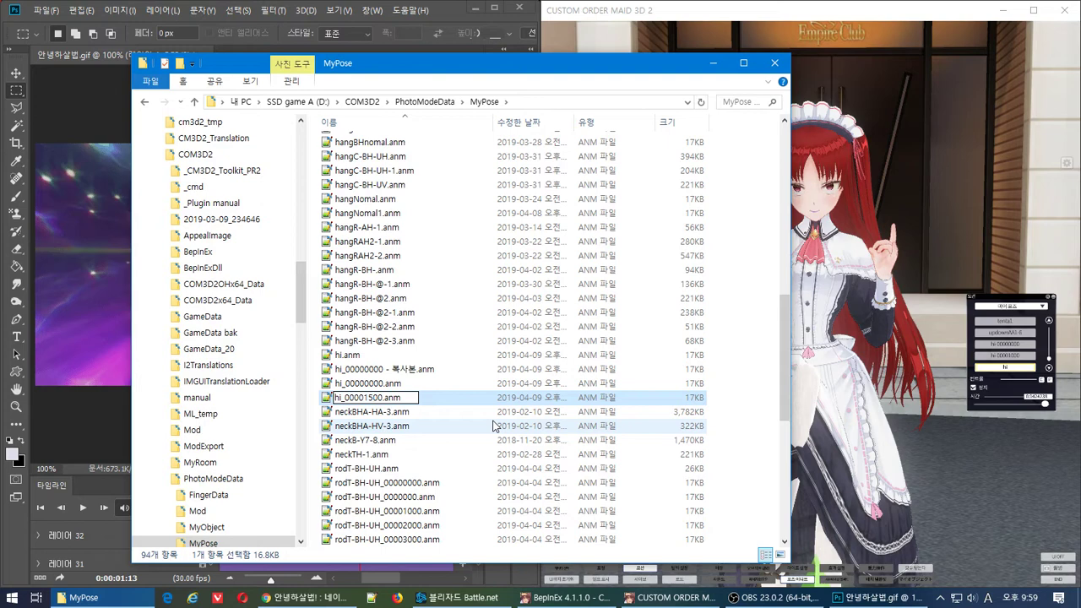
text(5)
key(Return)
Step: Rename the pose file hi_00000000.anm to hi_00001000.anm
key(Up)
key(F2)
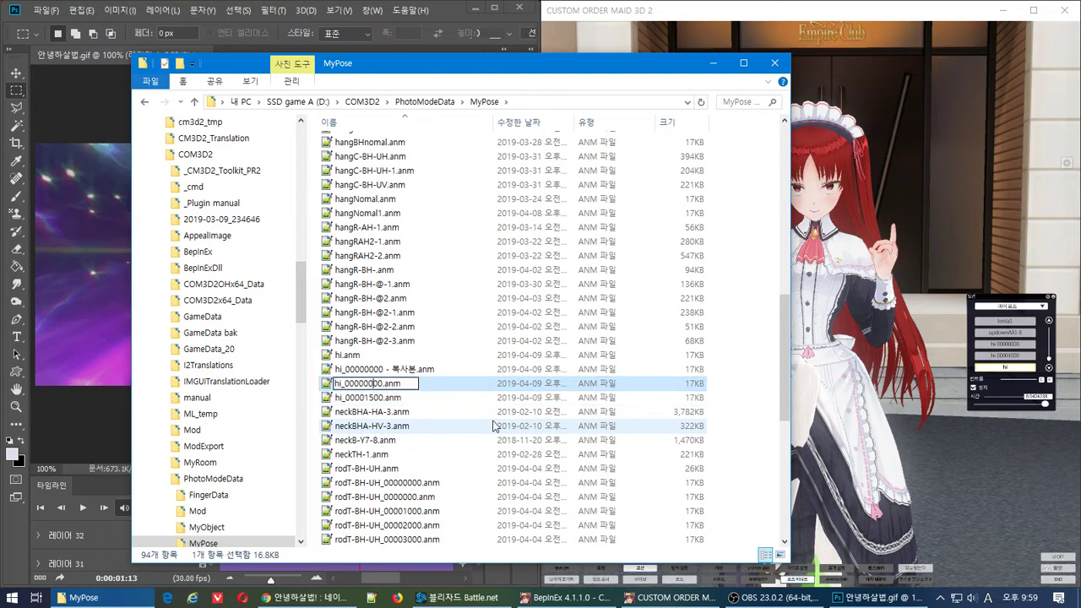
key(Return)
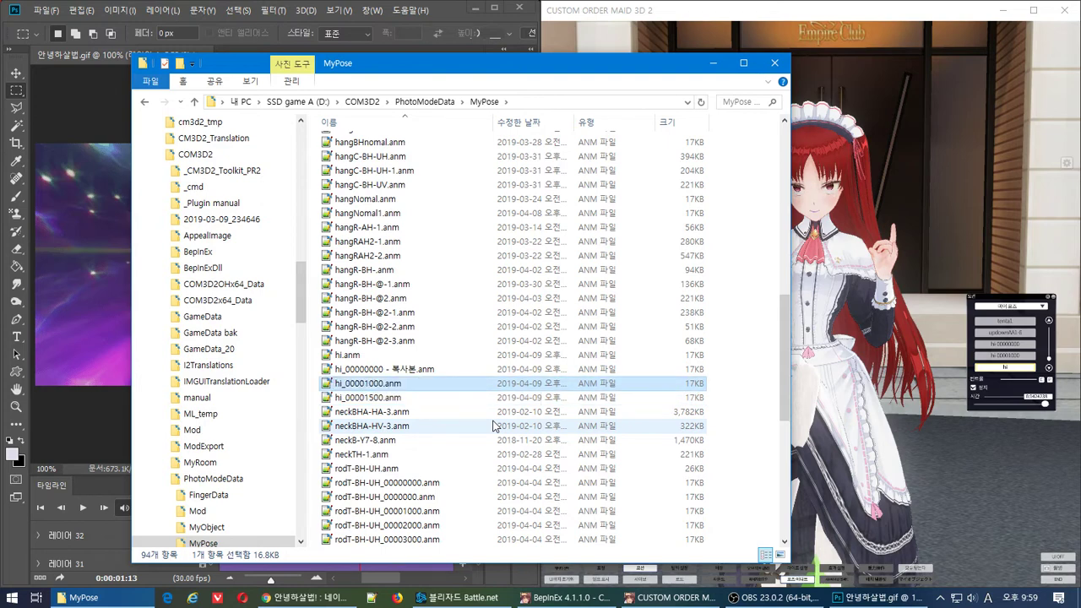
Step: Duplicate hi_00001500.anm and rename the copy to hi_00003500.anm
key(Down)
key(ctrl+c)
key(ctrl+v)
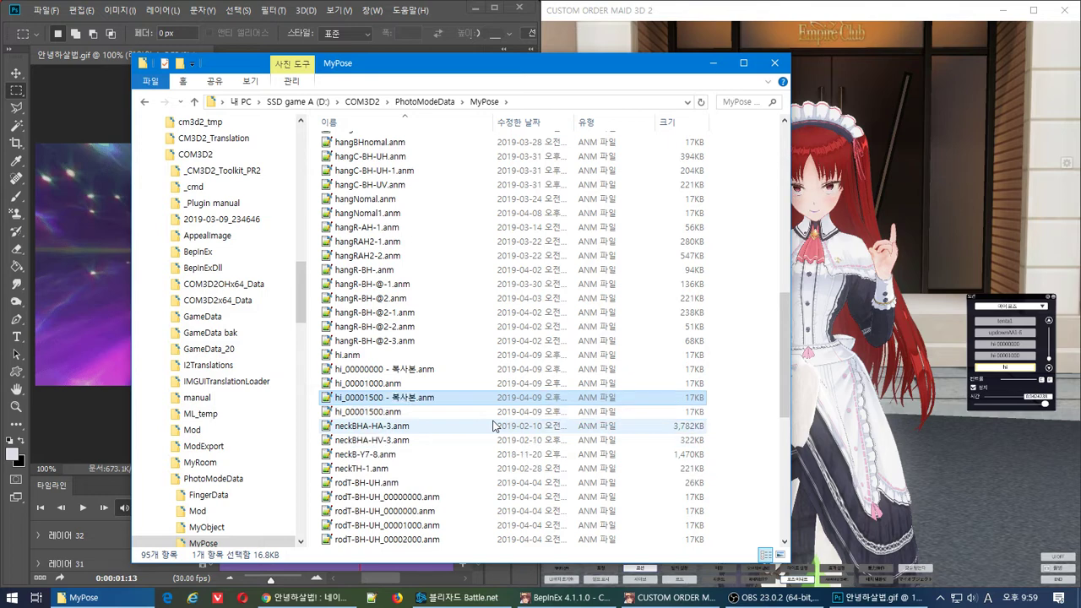
key(F2)
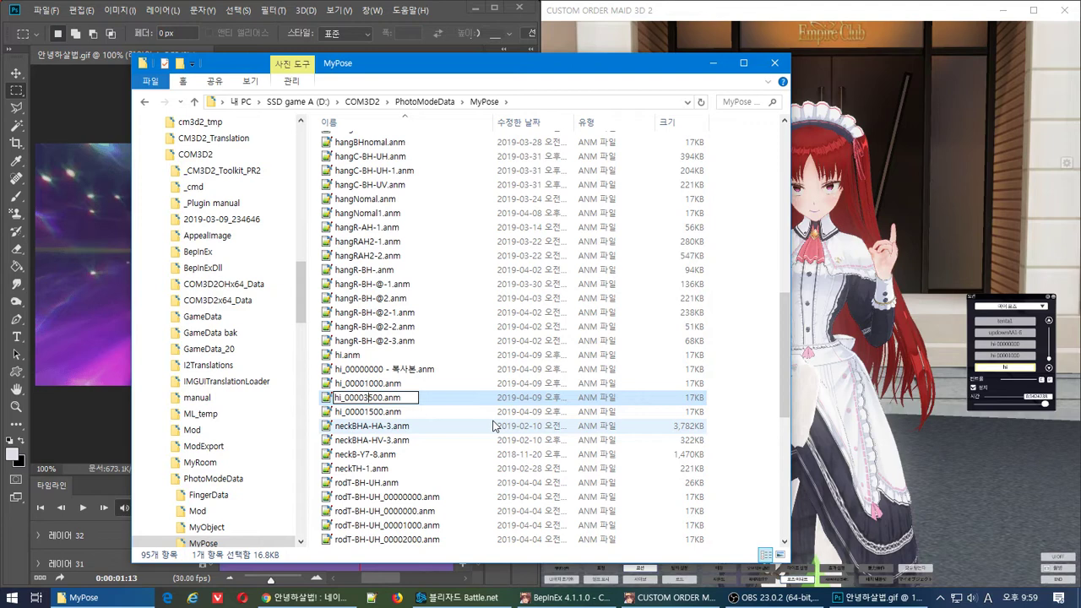
key(Return)
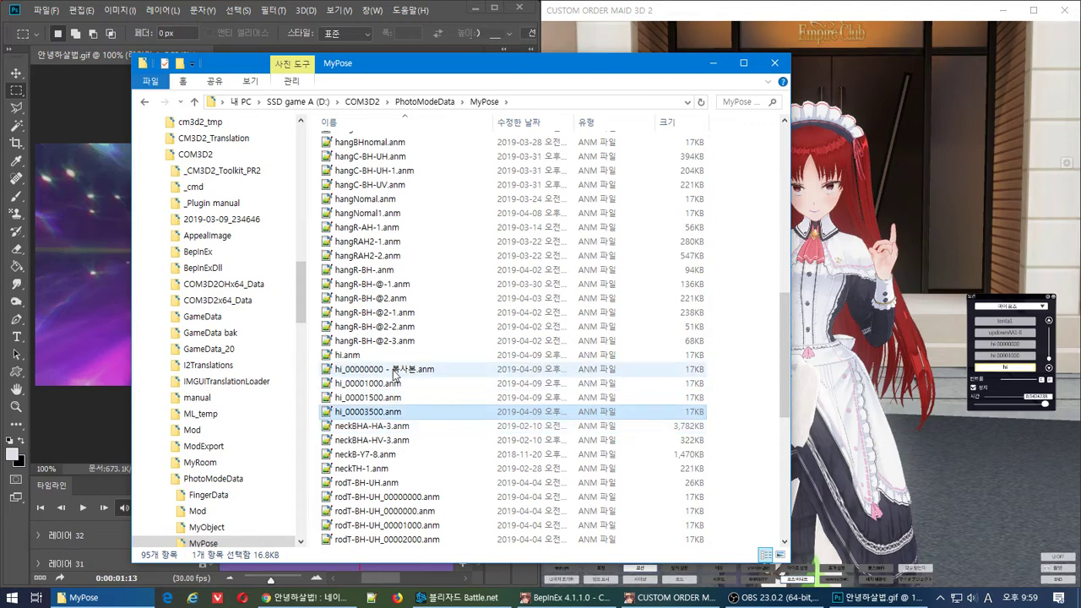
Step: Rename the pose file "hi_00000000 - 복사본.anm" to hi_00000000.anm
drag(391, 371, 388, 383)
key(F2)
click(393, 372)
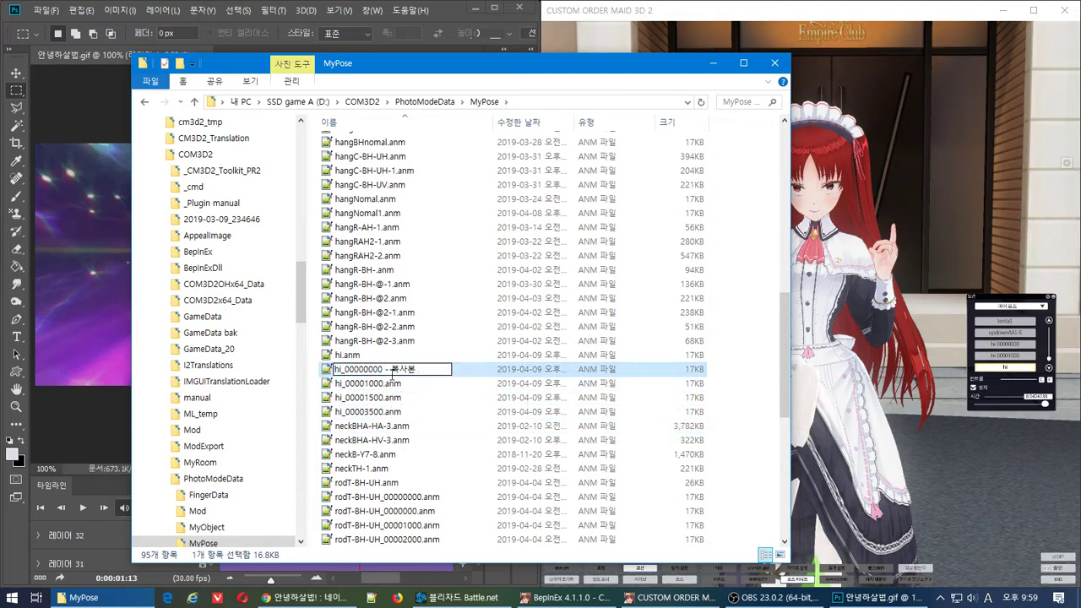
key(Delete)
key(Return)
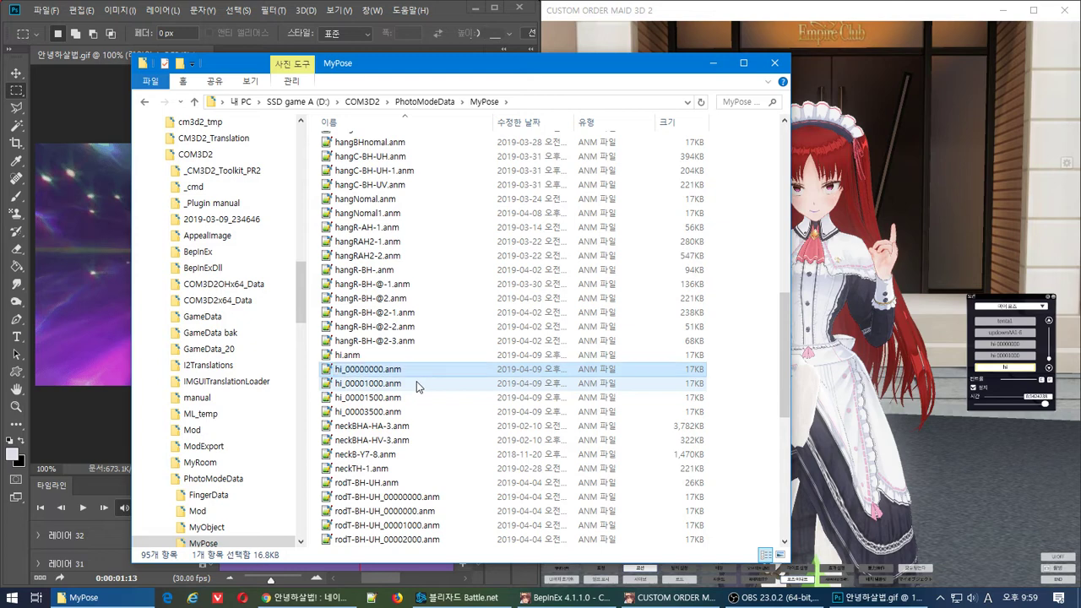
Step: Duplicate hi_00000000.anm and rename the copy to hi_00004000.anm
key(ctrl+v)
key(F2)
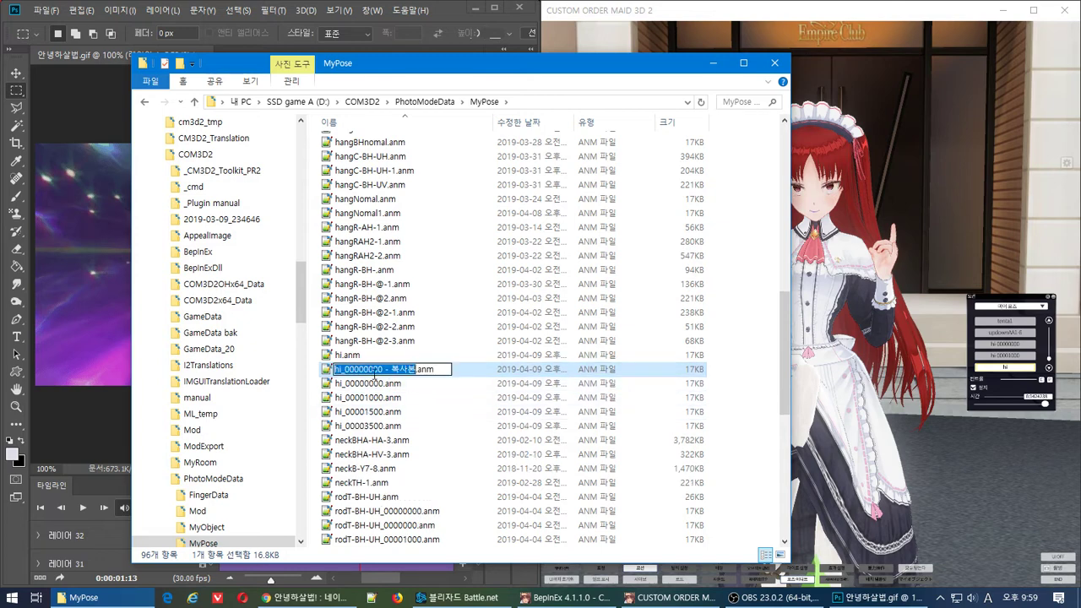
click(370, 369)
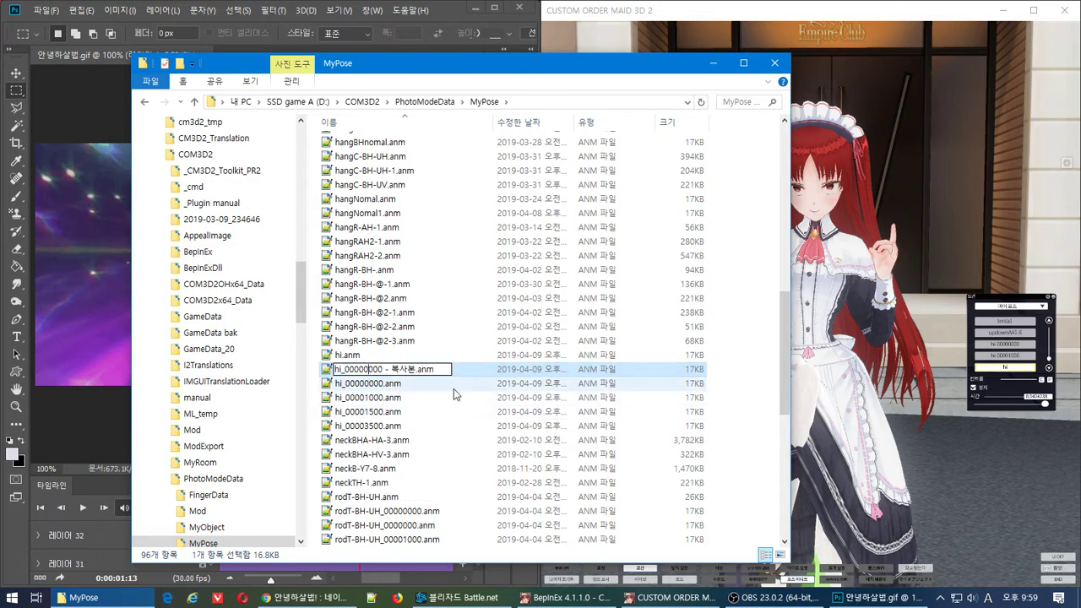
key(Delete)
text(4)
key(Right)
key(Right)
key(Right)
key(Delete)
key(Delete)
key(Delete)
key(Delete)
key(Delete)
key(Delete)
key(Return)
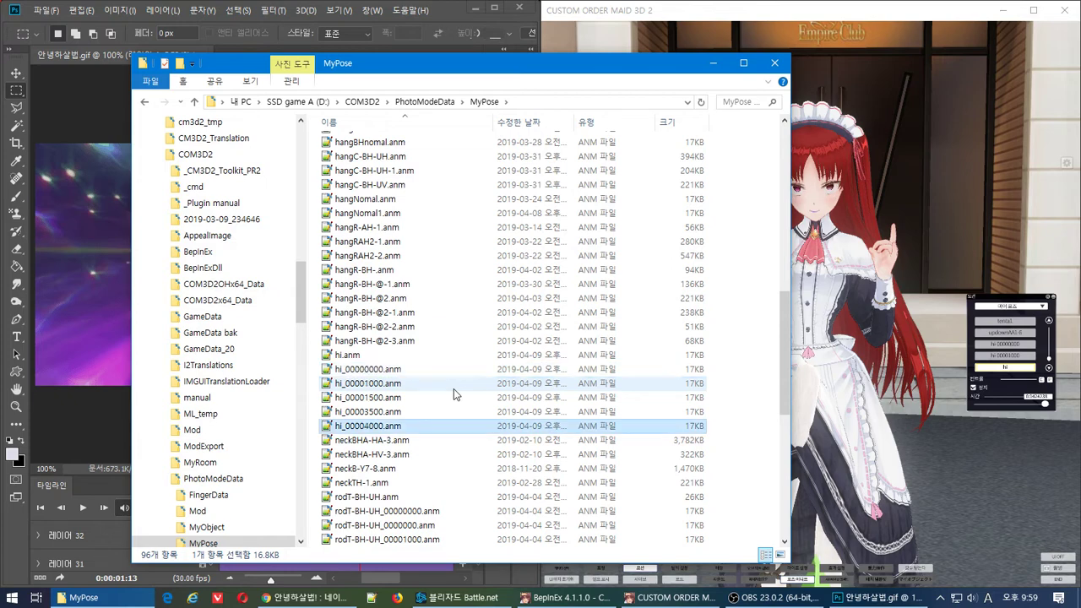
Step: Switch to Custom Order Maid 3D 2 and regenerate the "hi" animation from the numbered poses with PoseStream
click(946, 250)
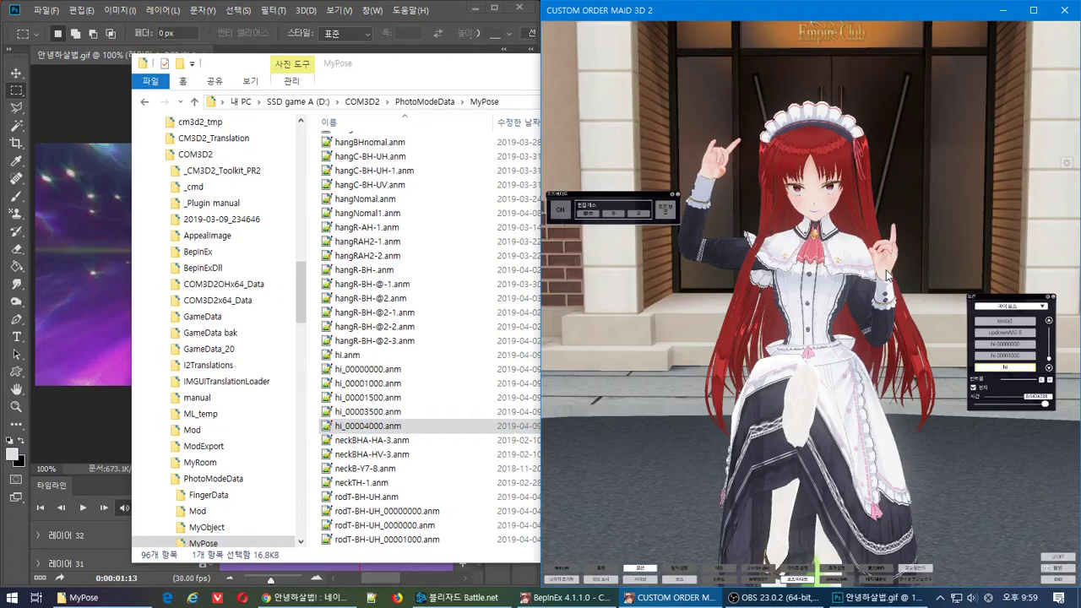
key(F8)
click(733, 342)
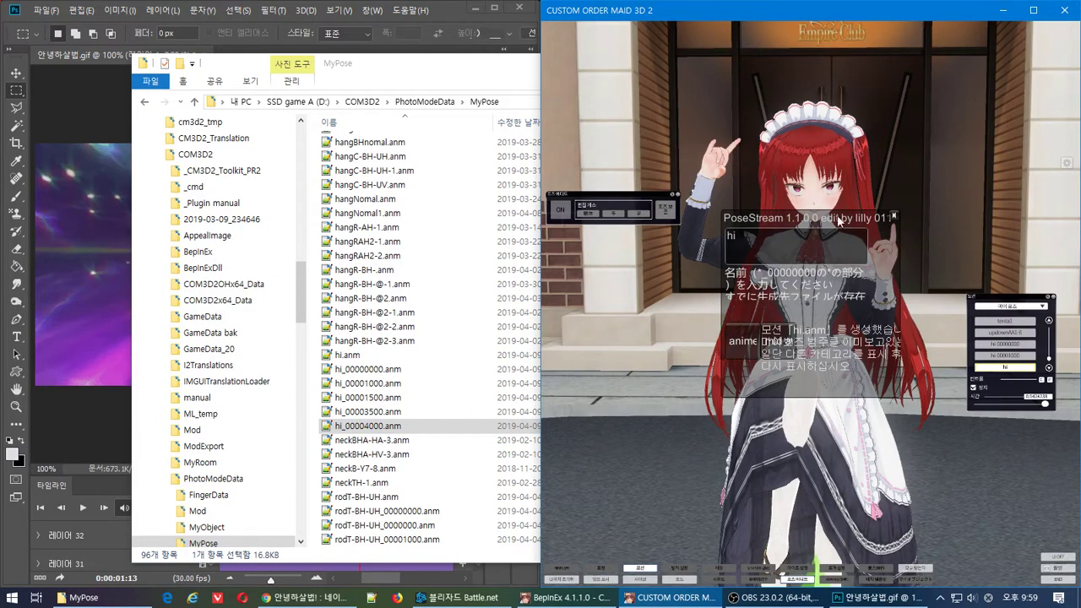
click(894, 216)
Step: Apply the regenerated "hi" motion to the maid and play it unpaused, framing her whole body
click(1002, 368)
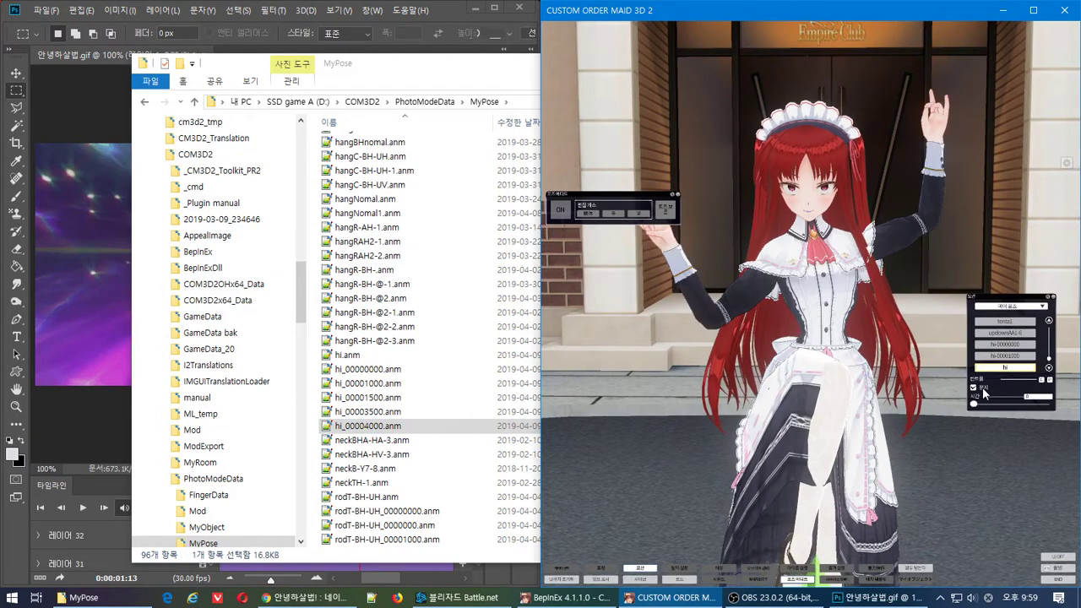
click(983, 389)
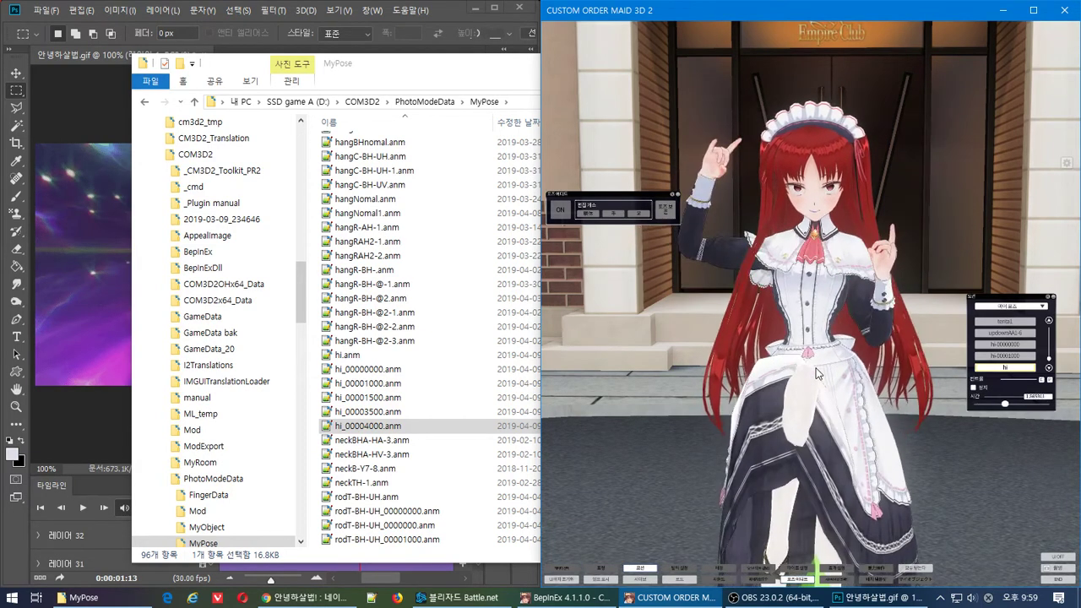
right_drag(816, 374, 744, 324)
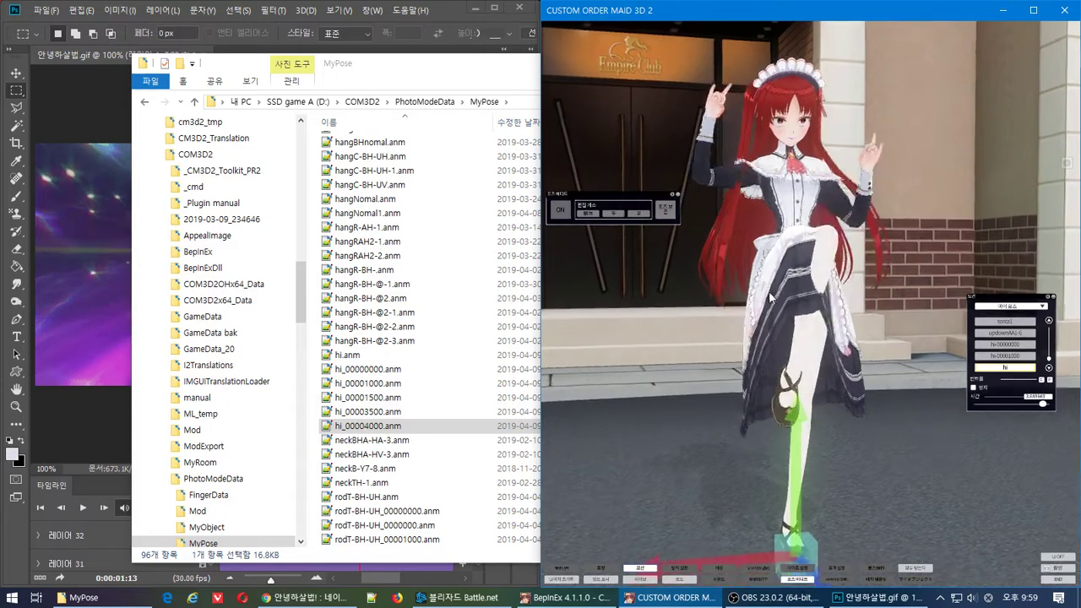
Step: Hide the game interface and narrow the game window around the maid
click(1056, 553)
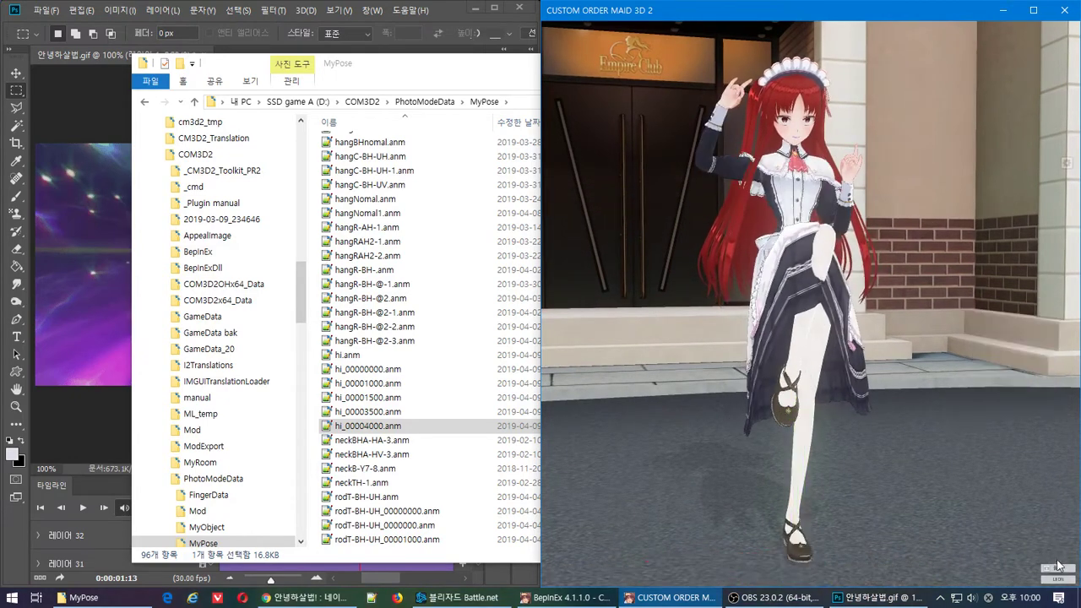
drag(833, 24, 1080, 127)
click(844, 317)
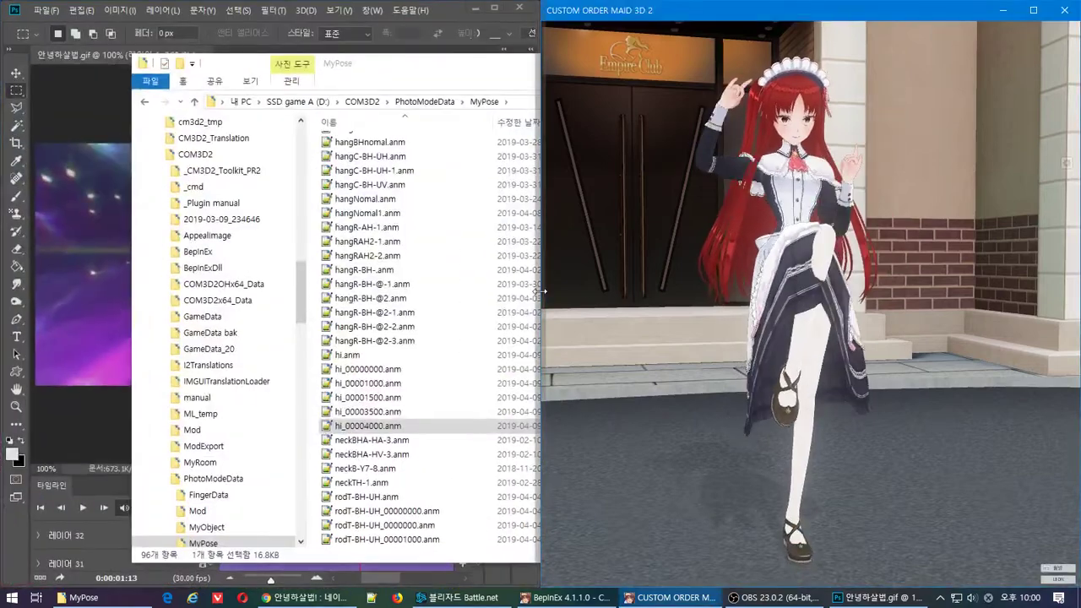
drag(541, 280, 789, 279)
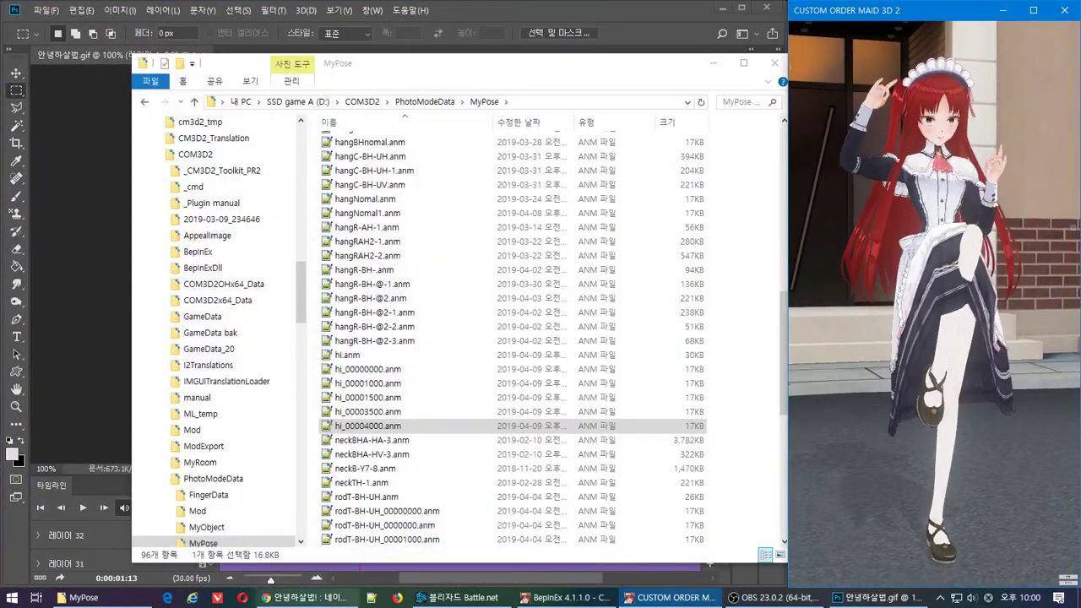
Step: Launch oCam and record a short game capture of the maid's looping "hi" motion
key(super)
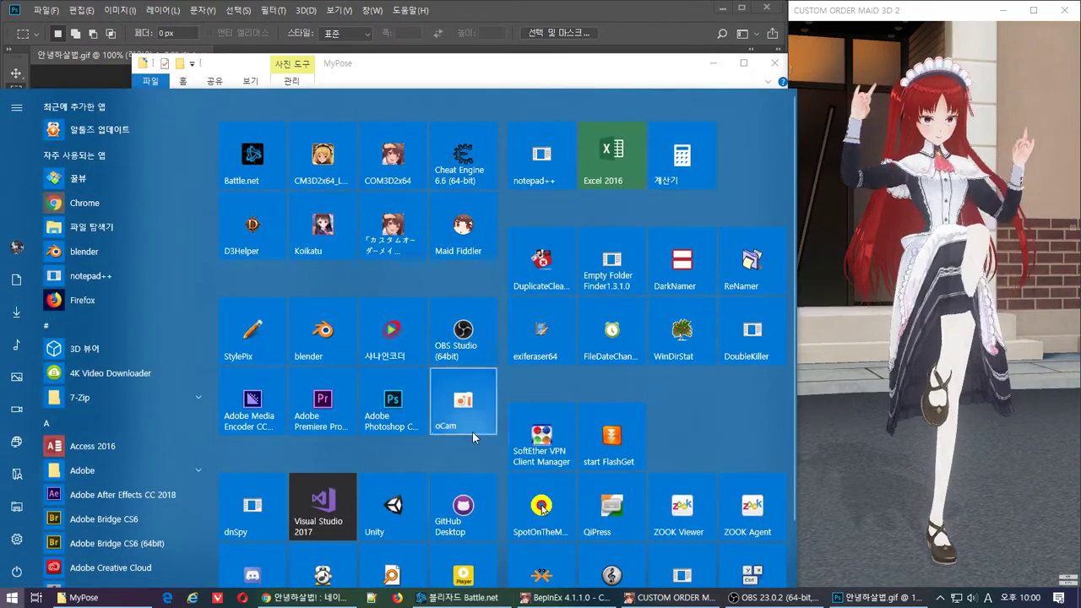
click(472, 431)
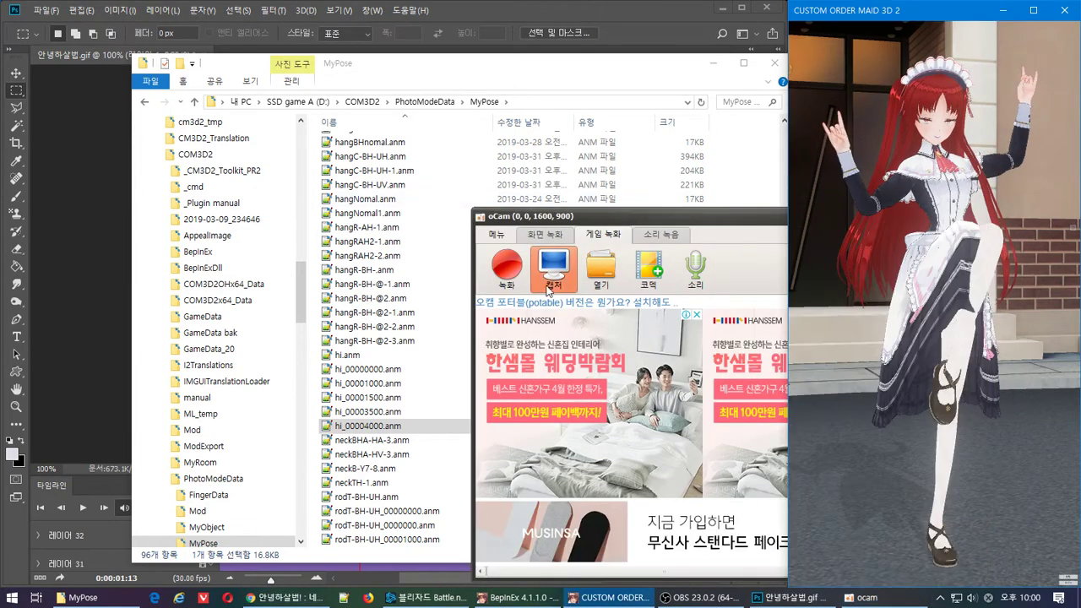
click(512, 271)
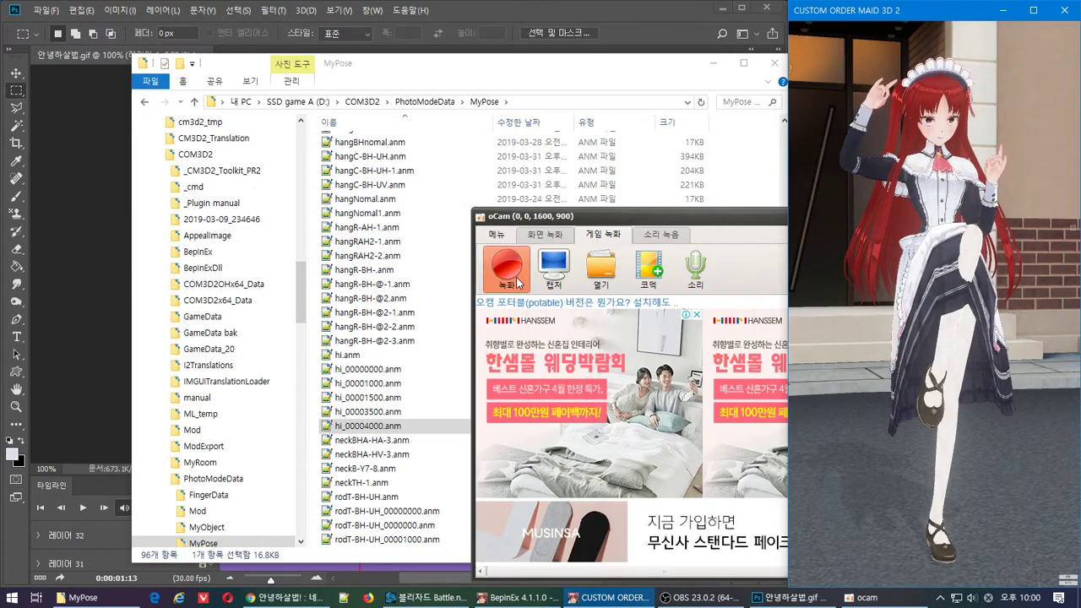
click(517, 283)
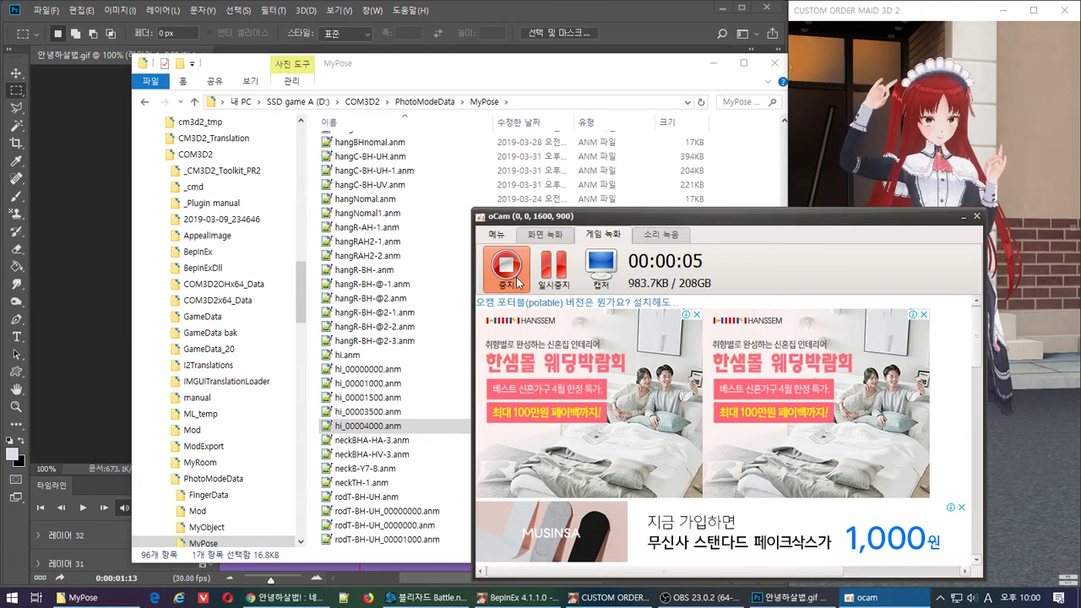
click(517, 278)
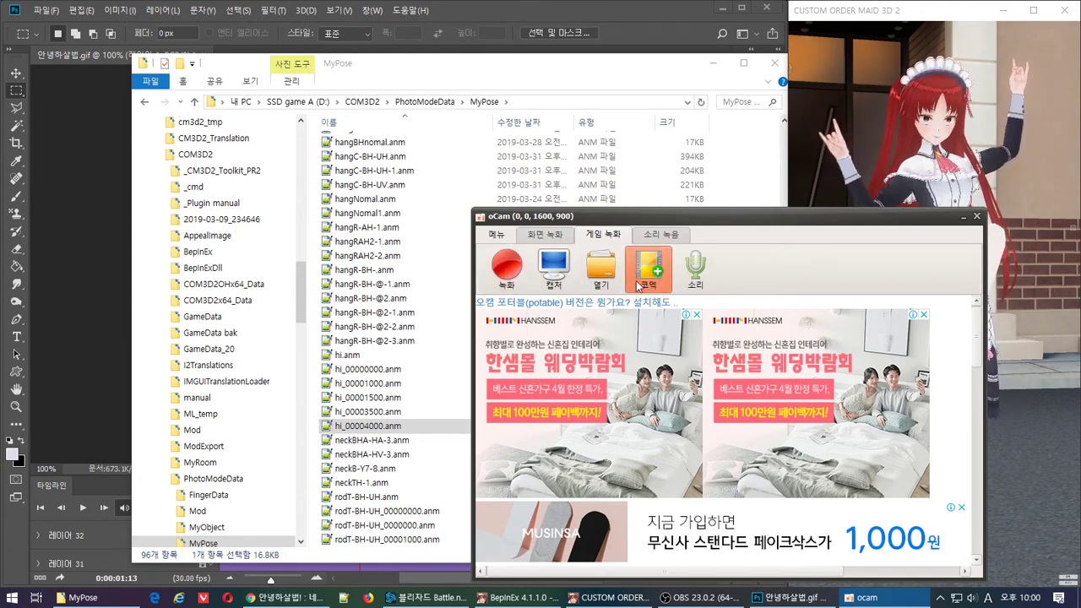
Step: Open the new recording COM3D2x64_2019_04_09_22_00_21_552 from the 동영상 folder in Photoshop and close 안녕하살법.gif without saving
click(600, 269)
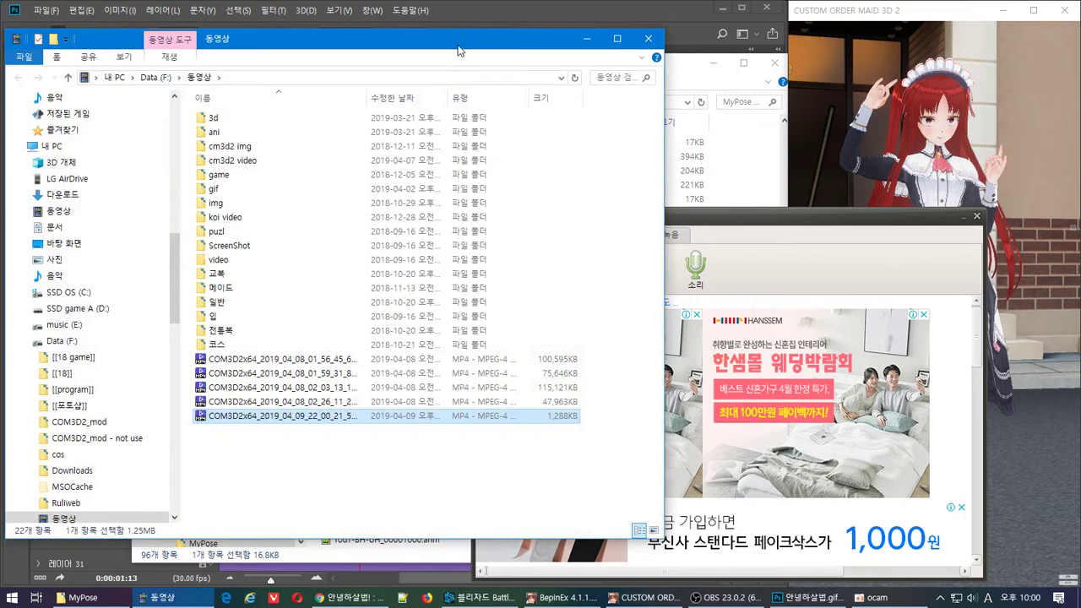
drag(457, 45, 817, 67)
click(657, 27)
click(940, 526)
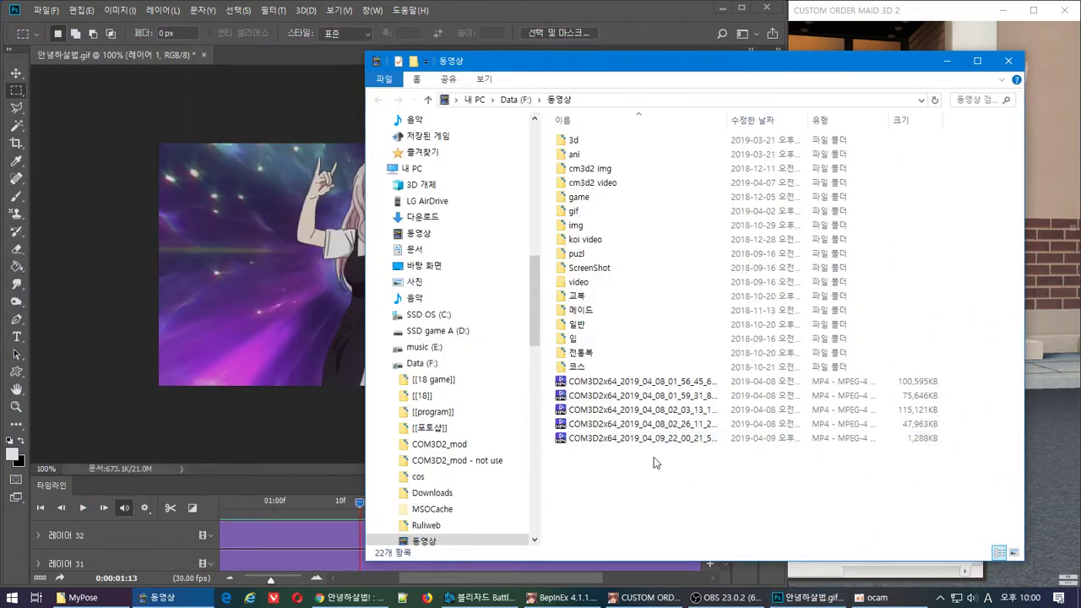
drag(645, 438, 313, 59)
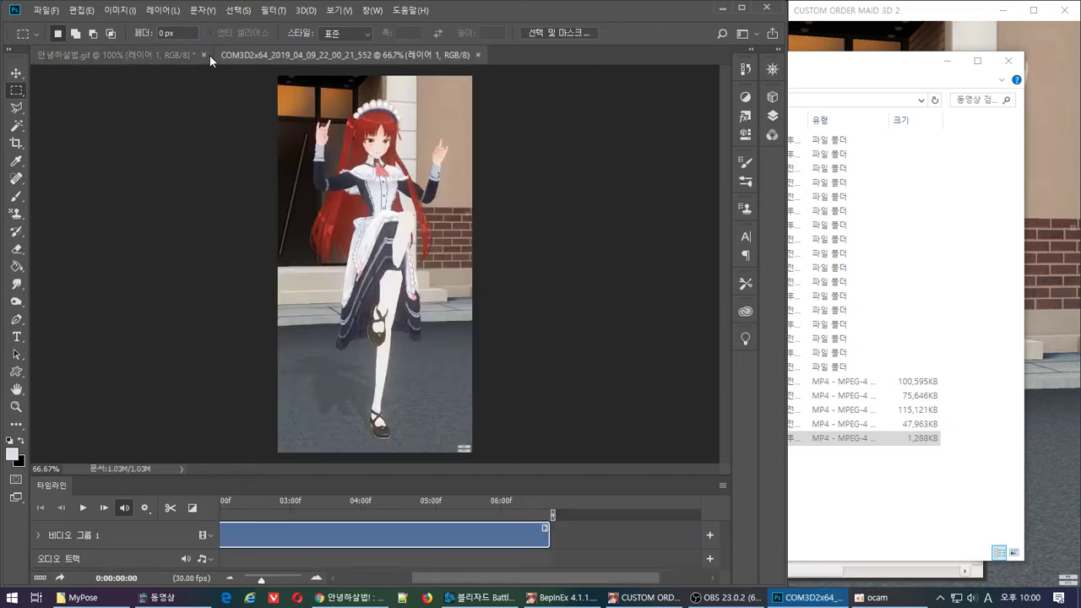
click(203, 54)
click(436, 225)
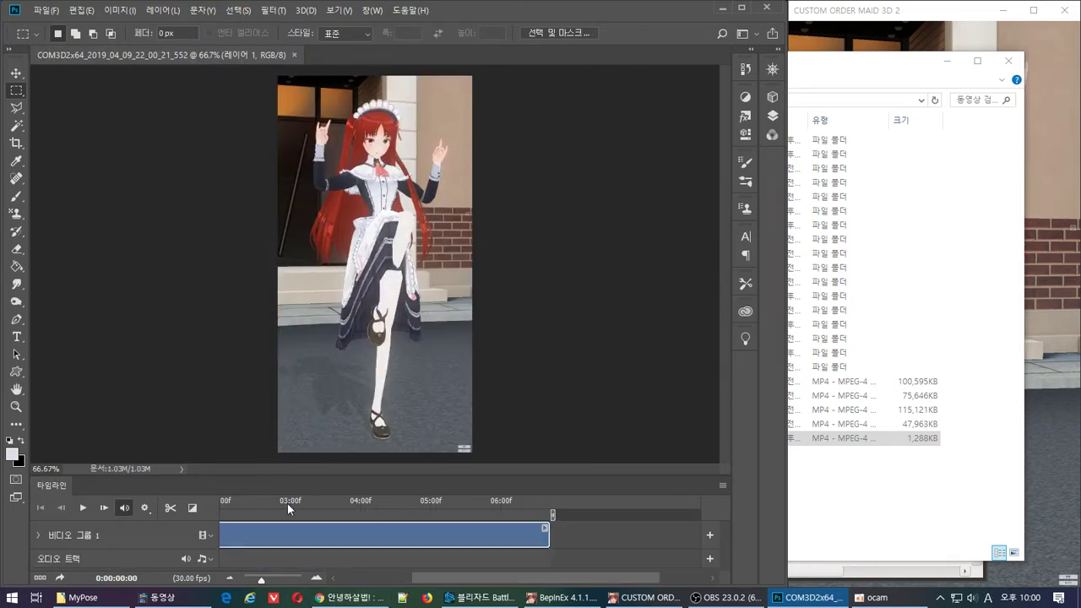
Step: Set the work area start of the recorded clip at 0:00:02:07
drag(338, 504, 380, 508)
right_click(380, 508)
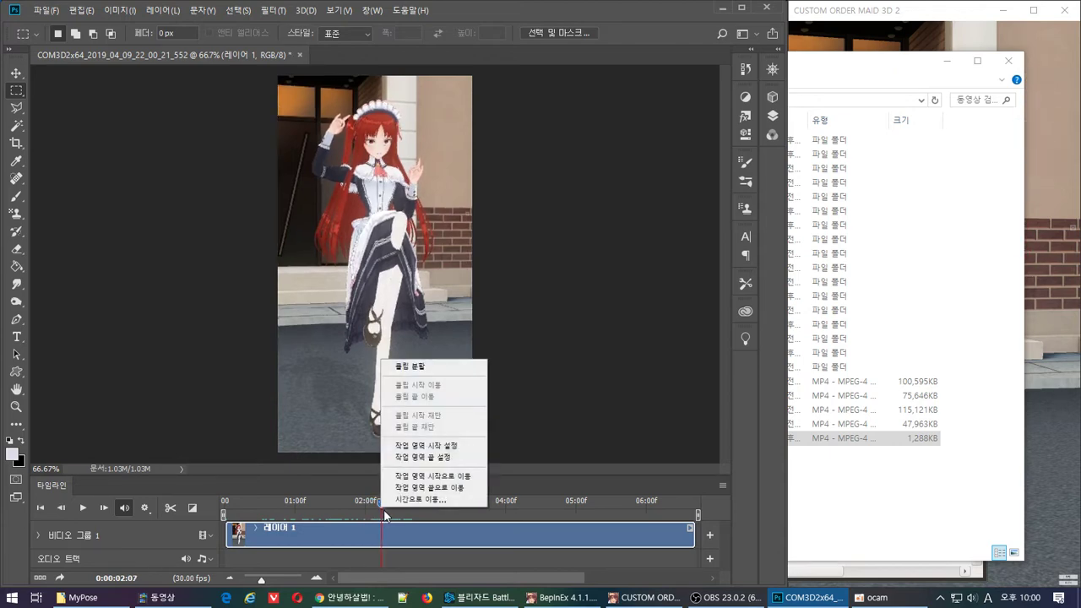
click(454, 450)
Step: Set the work area end of the clip at 0:00:06:02, where the starting pose recurs
drag(382, 502, 535, 507)
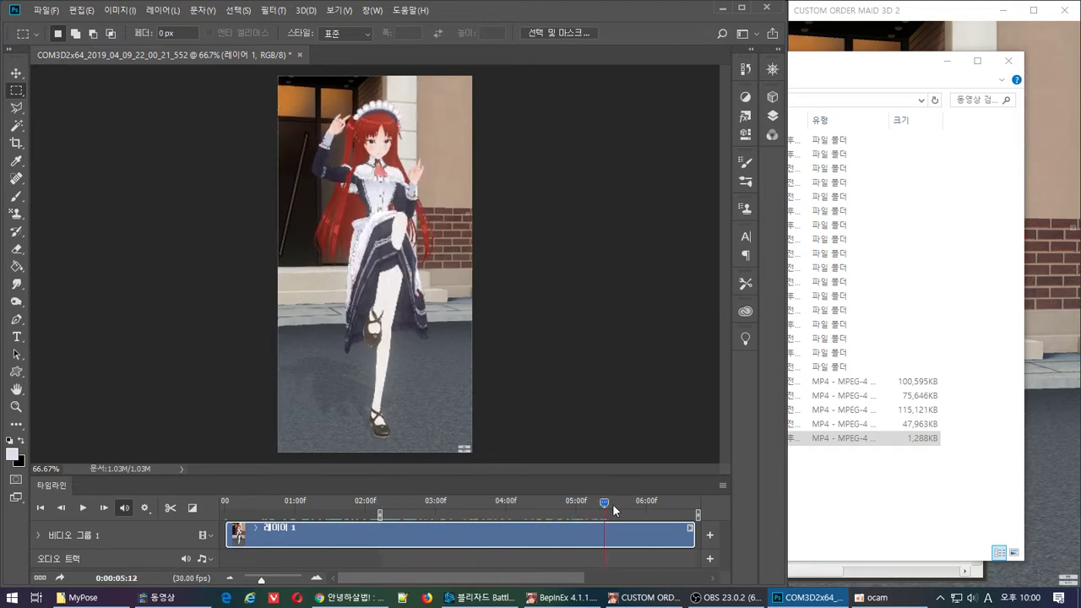
mouse_move(631, 504)
mouse_down()
mouse_move(555, 498)
mouse_move(634, 500)
mouse_up()
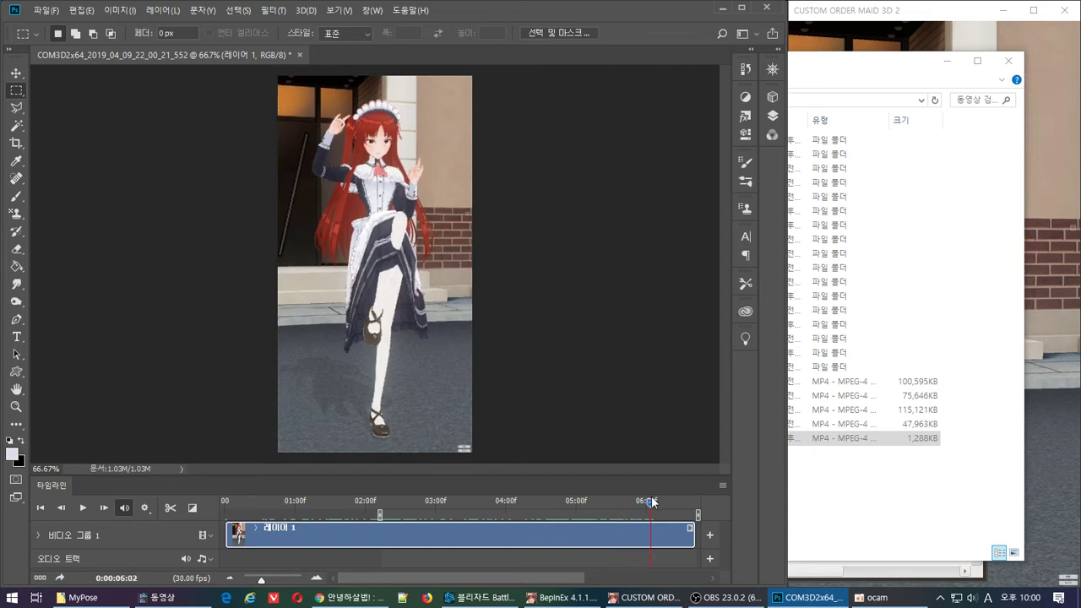
right_click(651, 497)
click(727, 451)
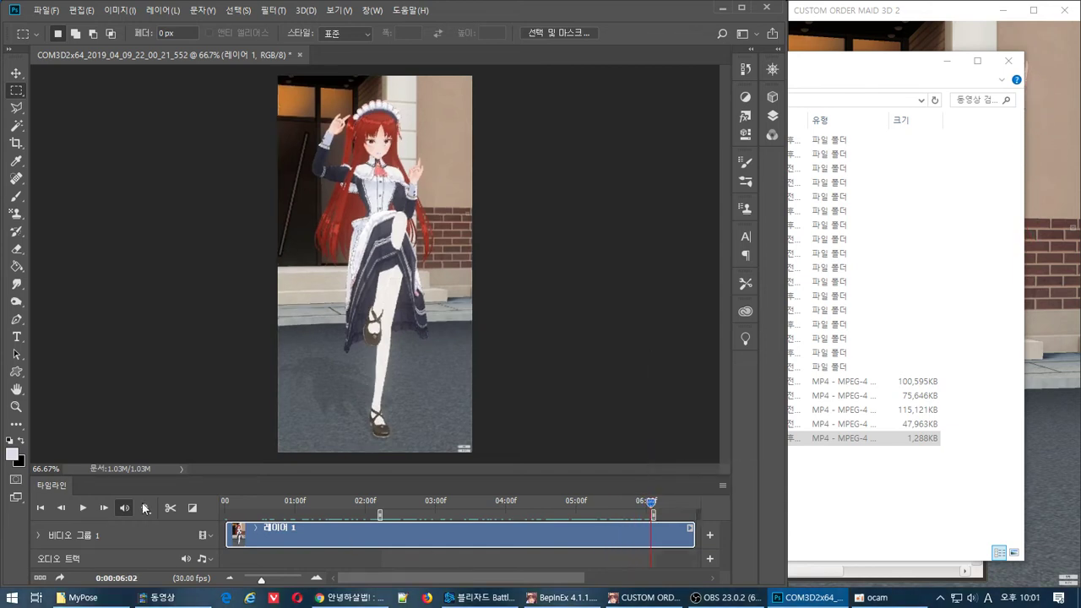
Step: Play back the trimmed work area to check the motion loop, then stop playback
click(84, 508)
click(85, 508)
click(86, 509)
Step: Open the Save for Web export of the trimmed clip as a GIF and preview its animation
click(40, 11)
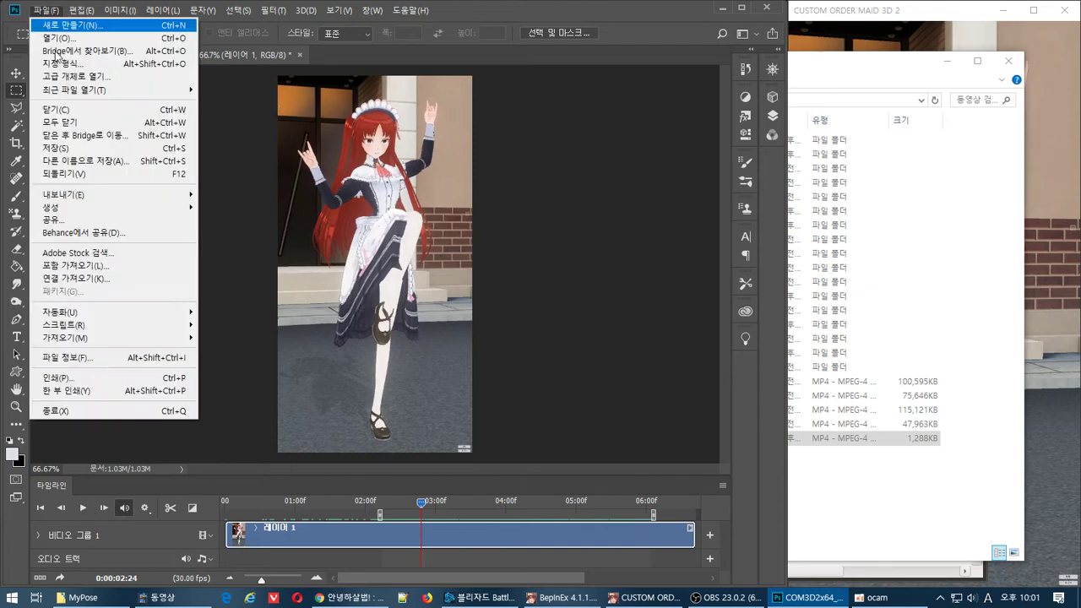
mouse_move(114, 196)
click(311, 247)
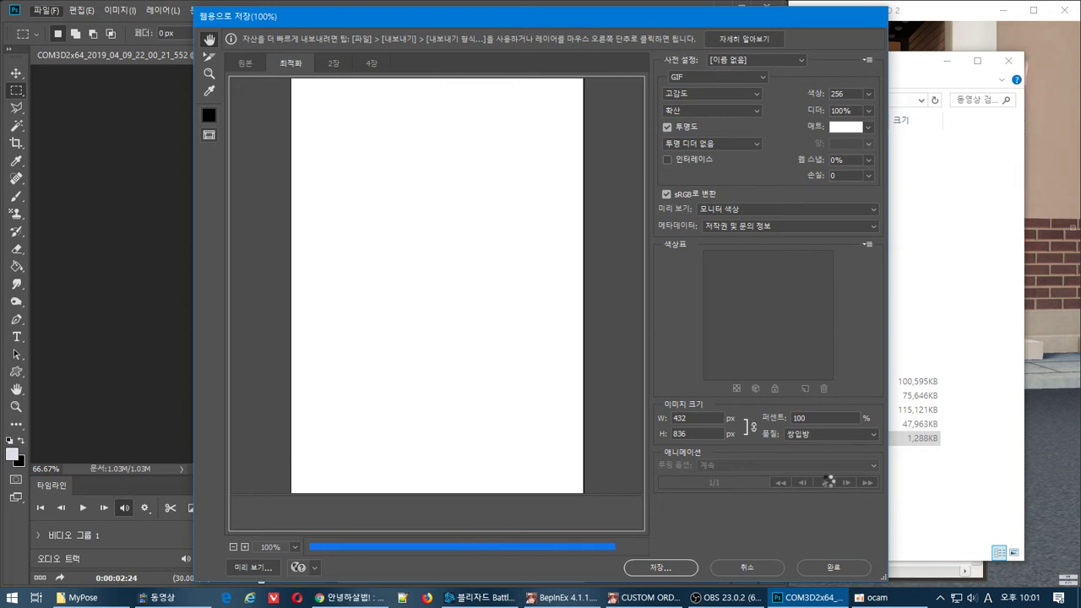
click(827, 480)
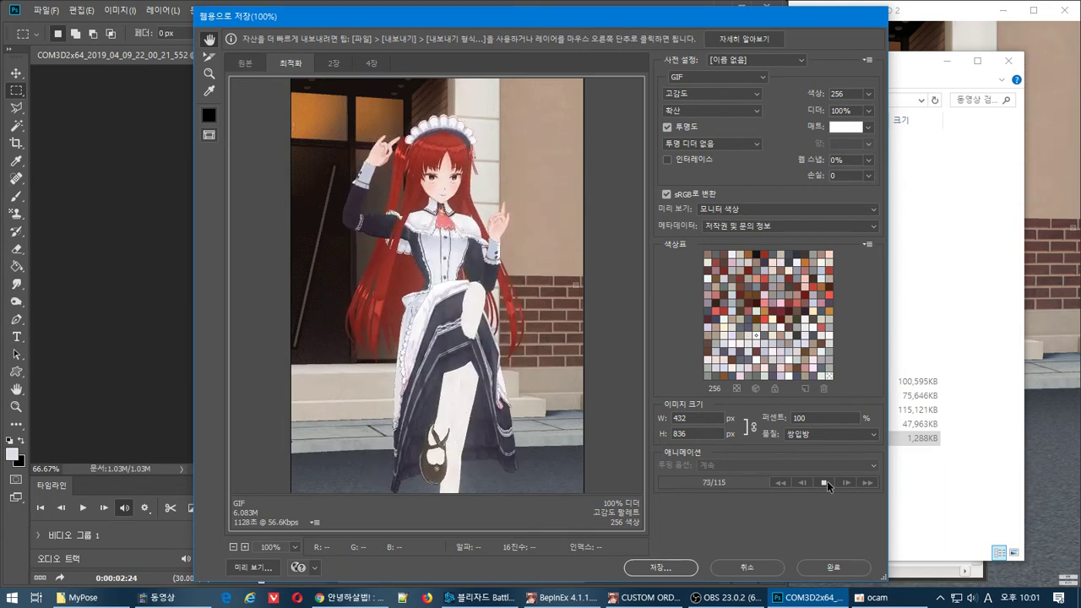
click(826, 481)
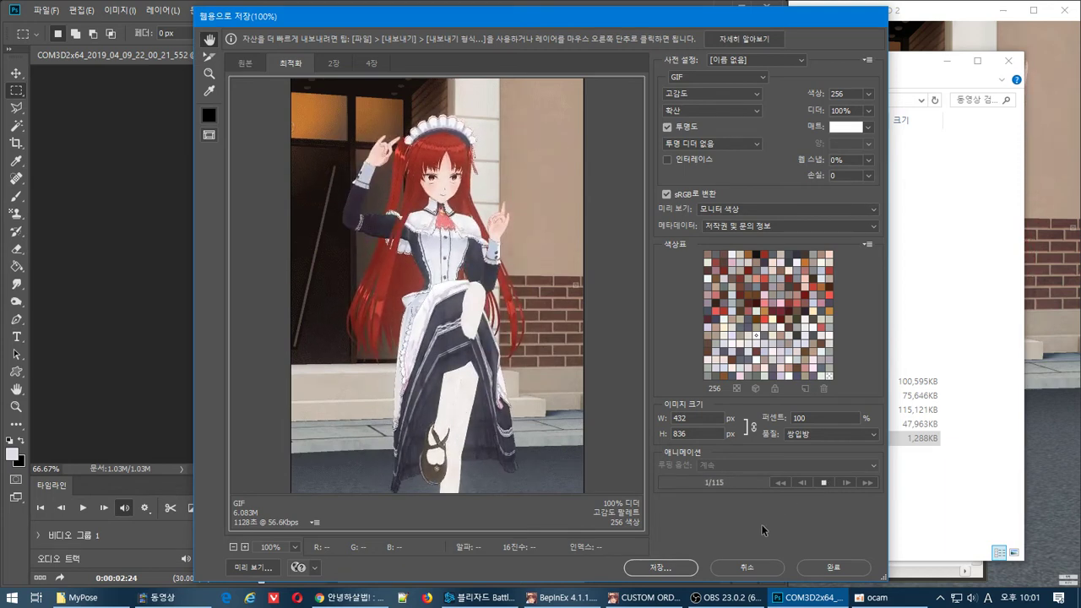
click(661, 567)
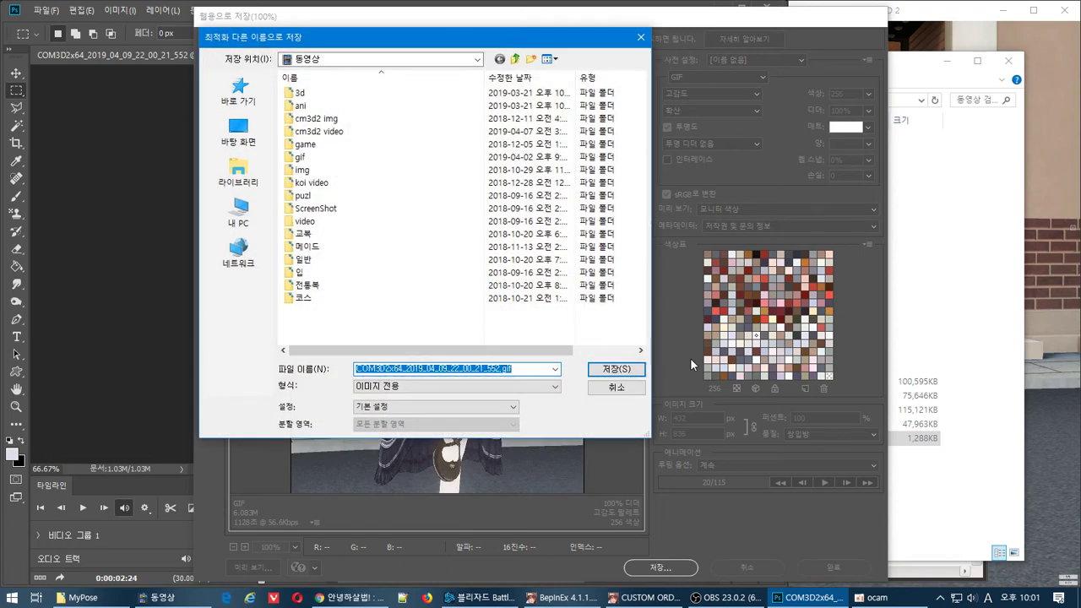
key(Escape)
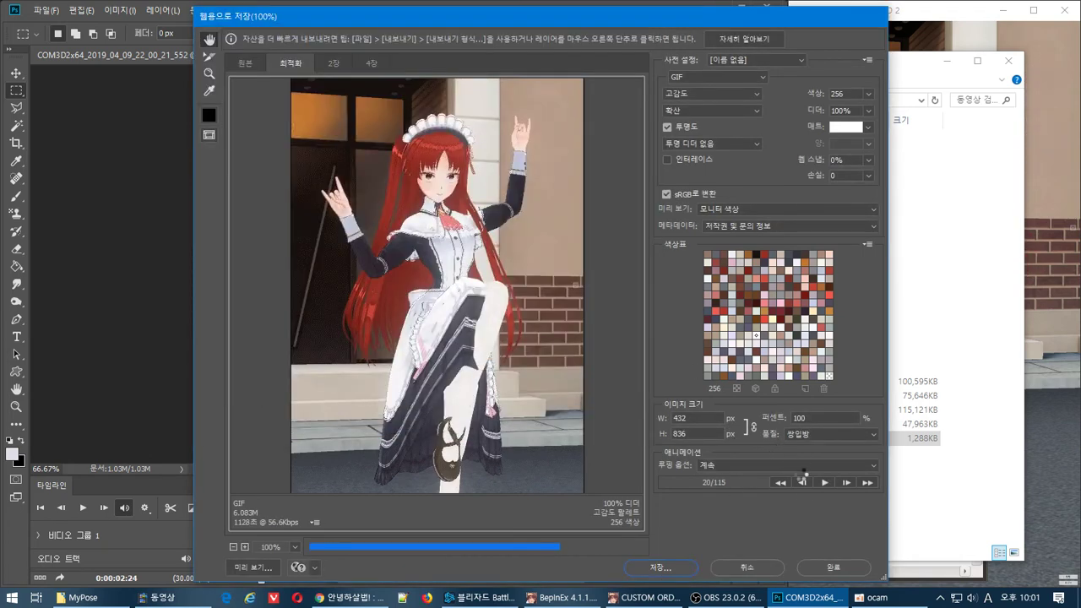
click(724, 597)
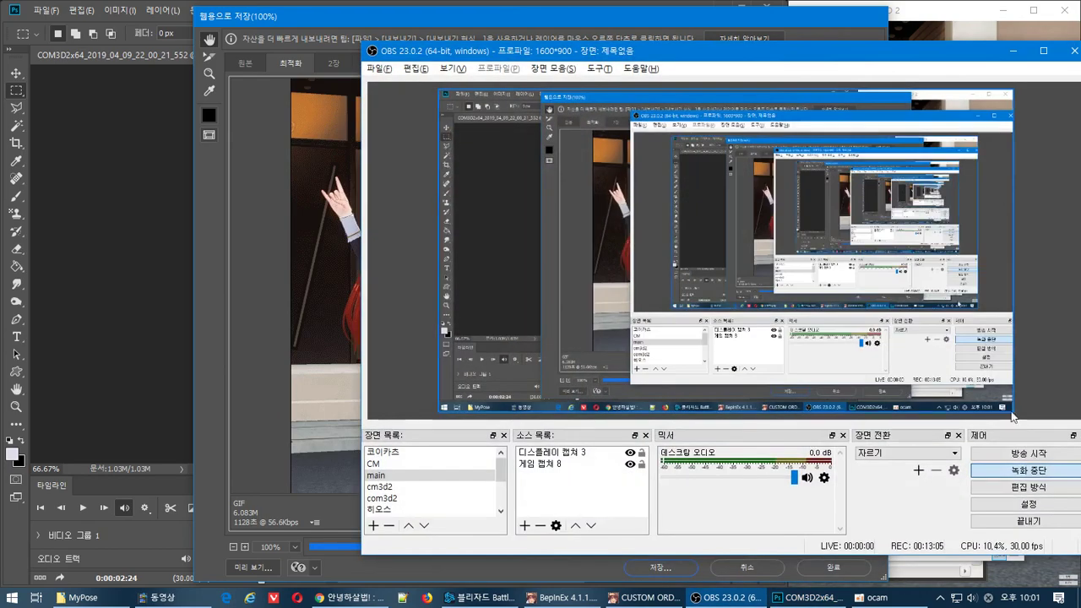